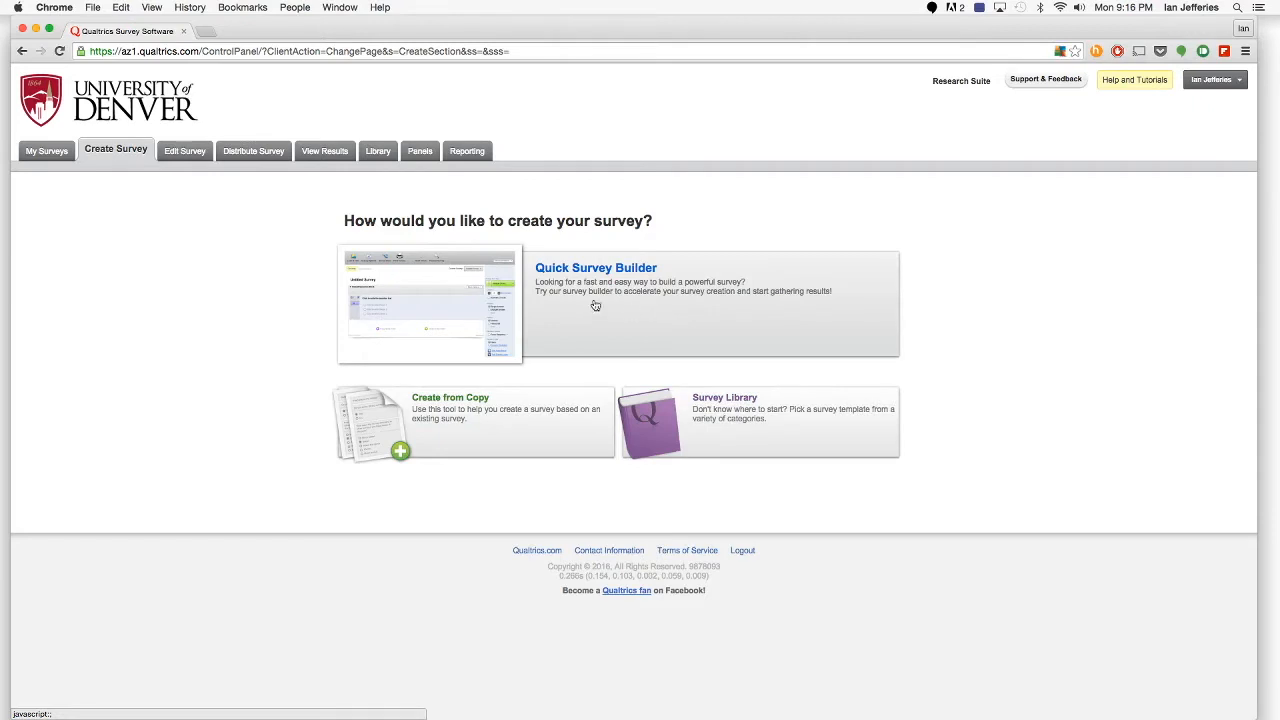
# Create a survey named "Test Survey" with the Quick Survey Builder, leaving its folder empty.
pyautogui.click(582, 312)
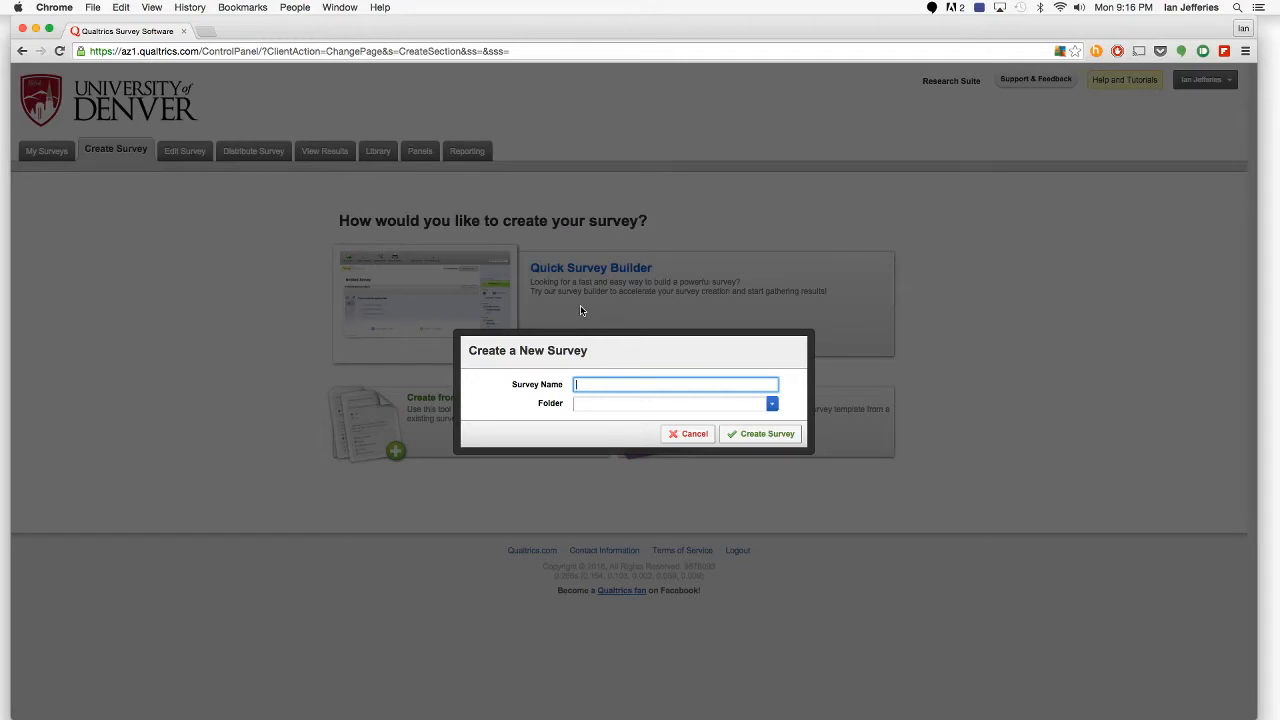
pyautogui.write('Test Survey')
pyautogui.press('Tab')
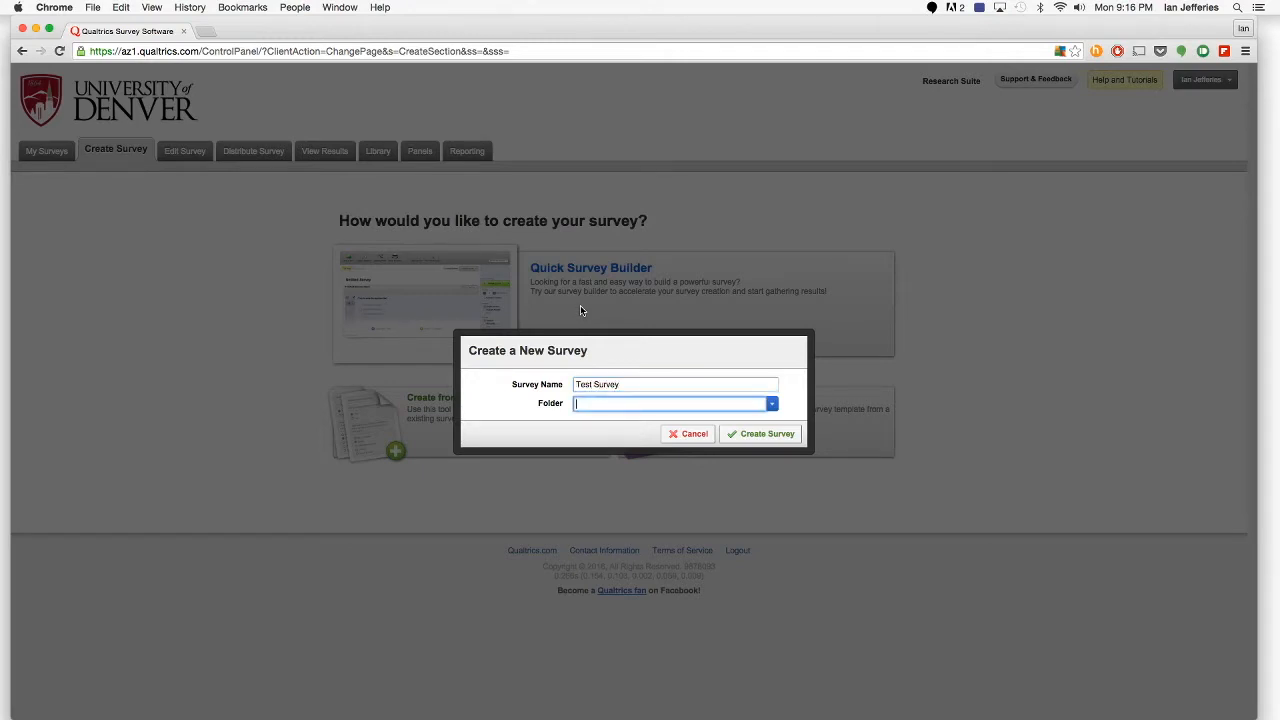
pyautogui.click(771, 403)
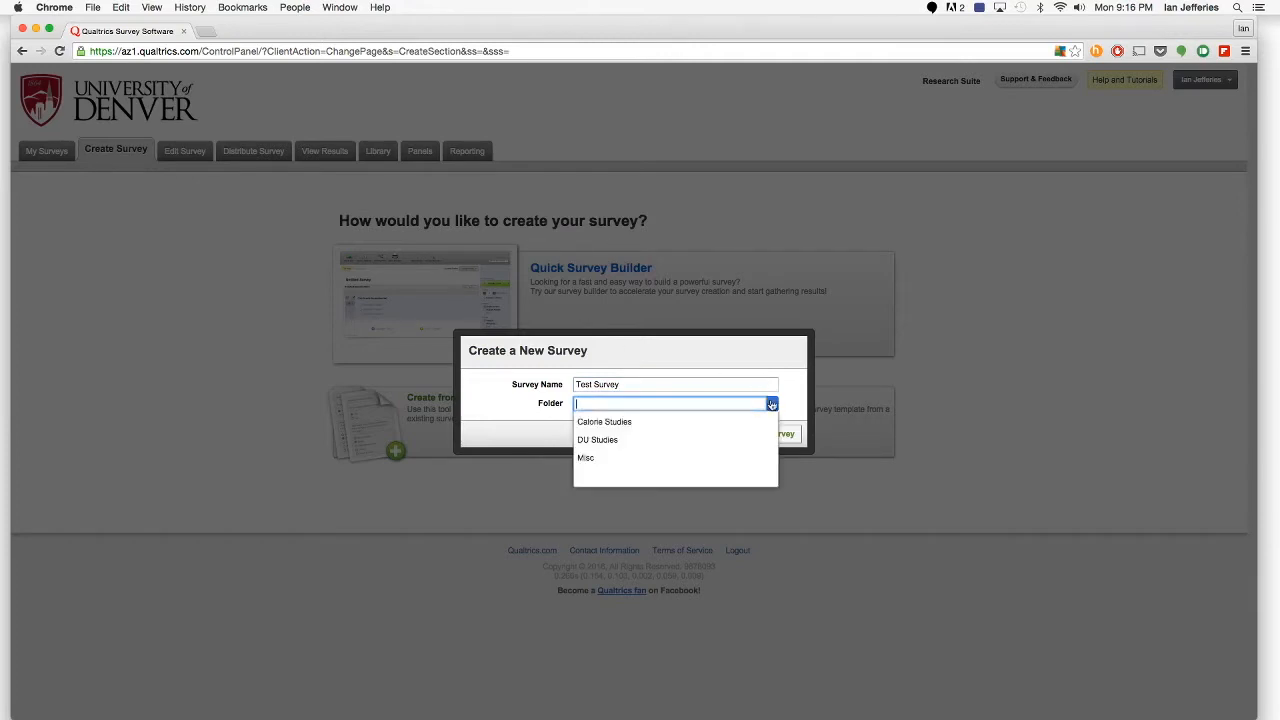
pyautogui.click(650, 478)
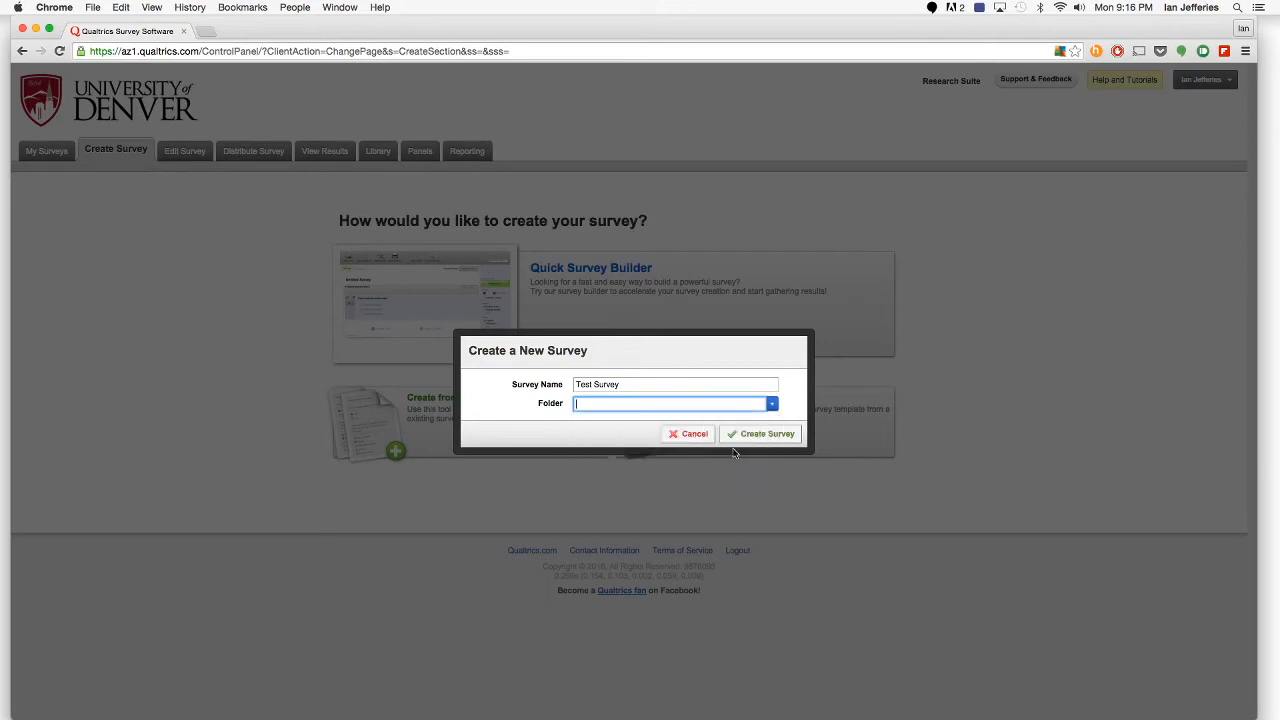
pyautogui.click(740, 440)
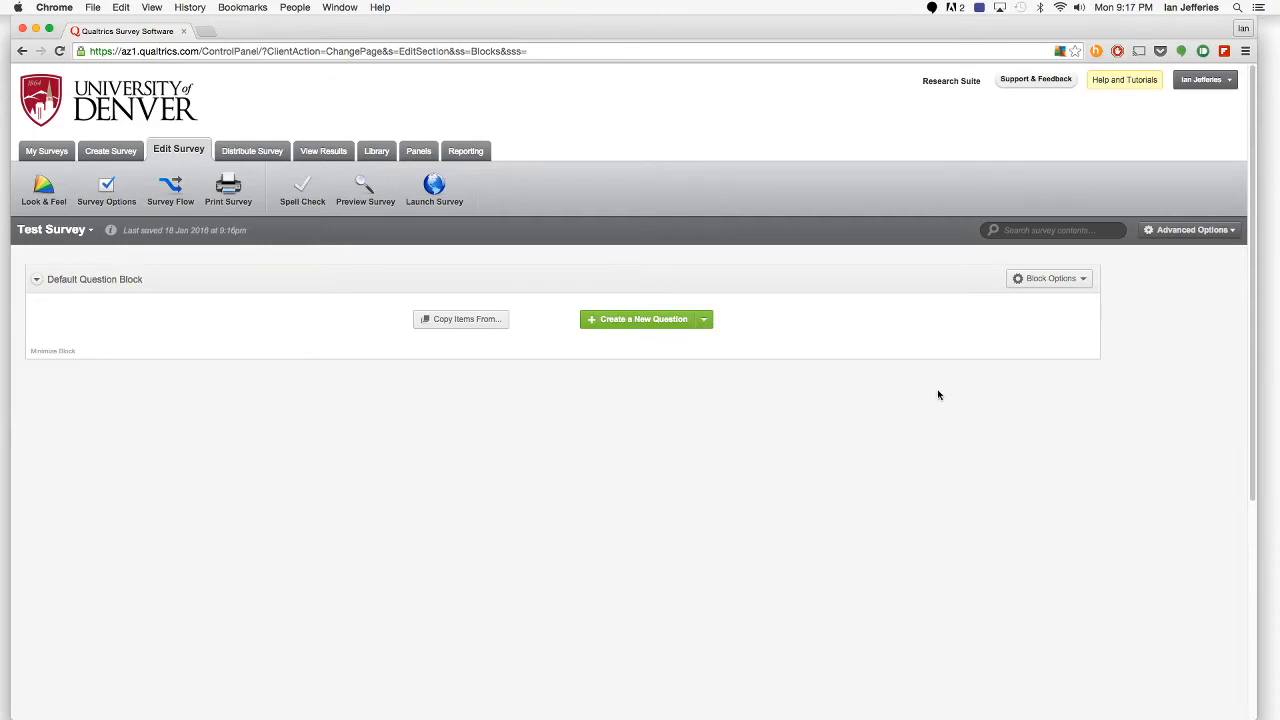
# Add a descriptive text item reading "This is where you would provide information to your participants." to the default question block.
pyautogui.click(705, 321)
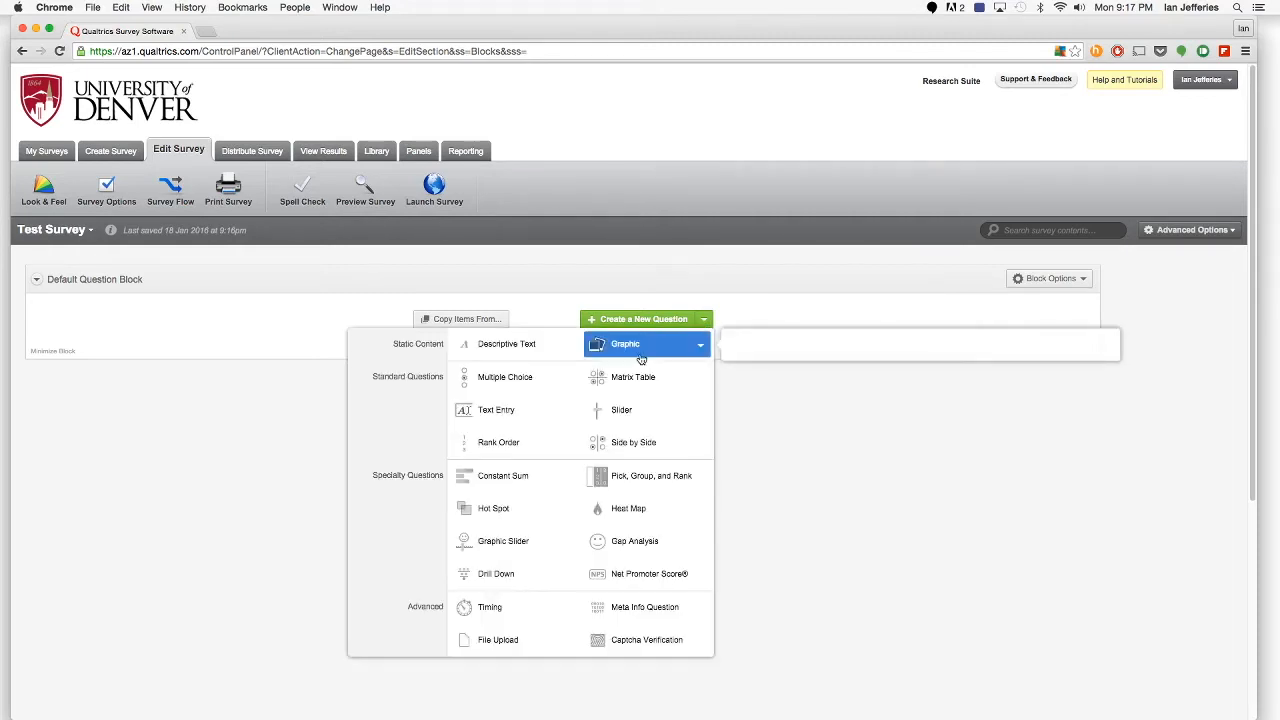
pyautogui.click(509, 347)
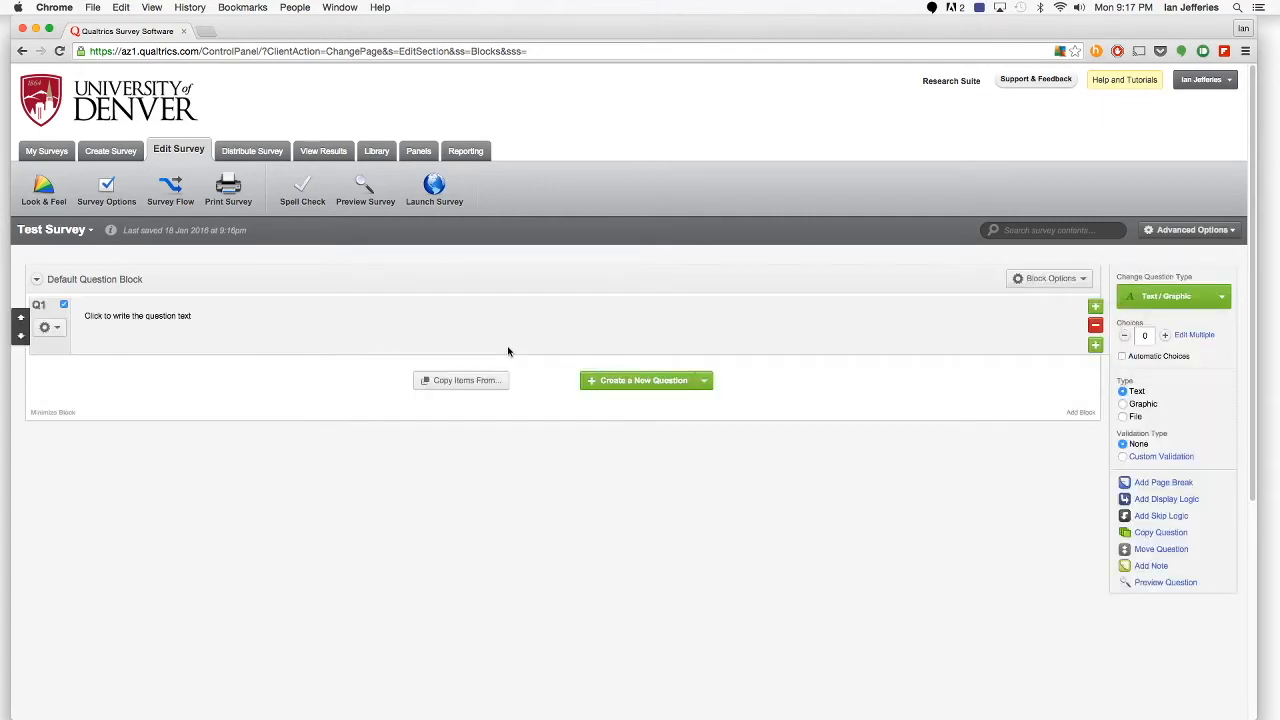
pyautogui.click(151, 325)
pyautogui.write('This')
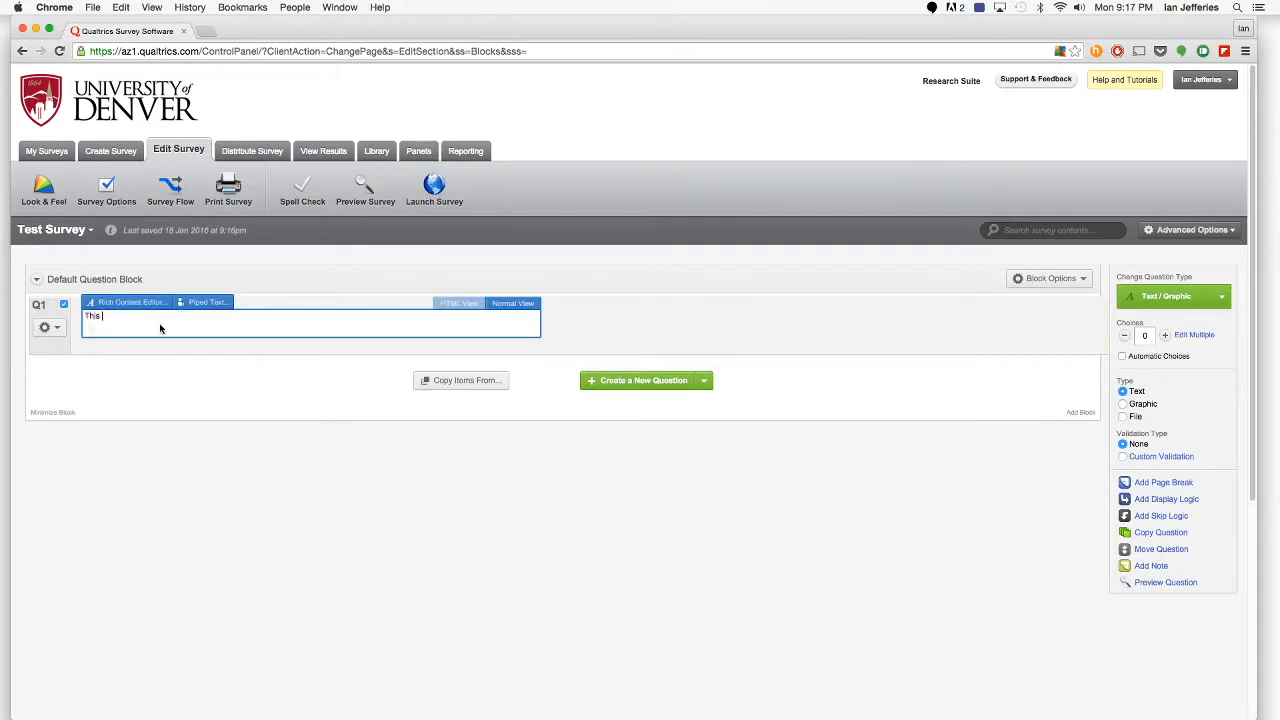
pyautogui.write(' is where you would provide information to your participants')
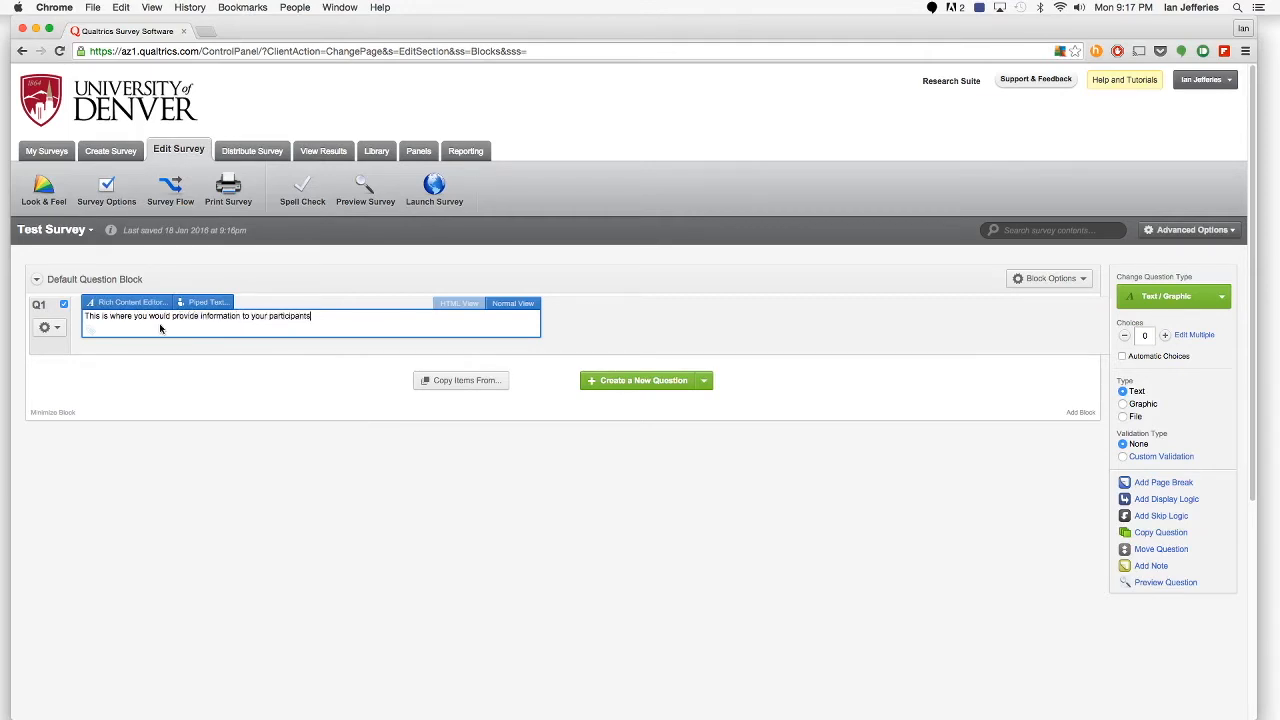
pyautogui.write('.')
pyautogui.click(291, 403)
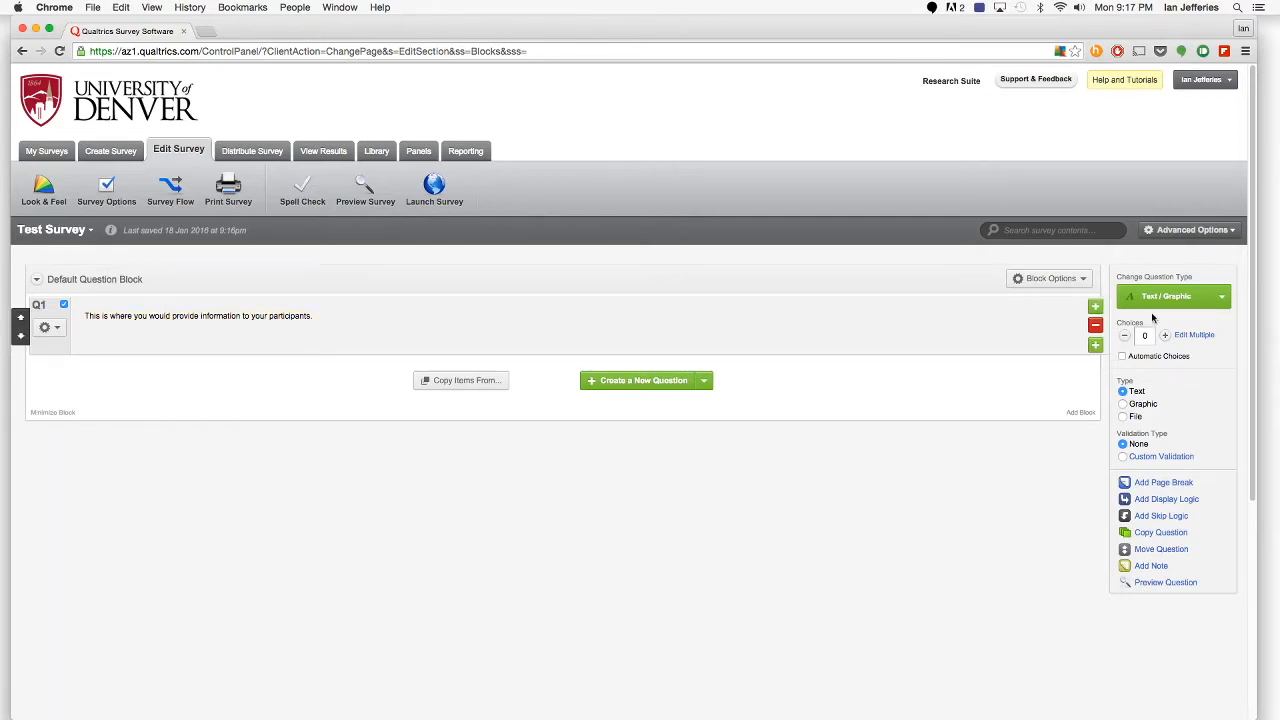
# Add a multiple choice question "Do you agree to take the survey?" with the automatic choices Yes and No.
pyautogui.click(655, 382)
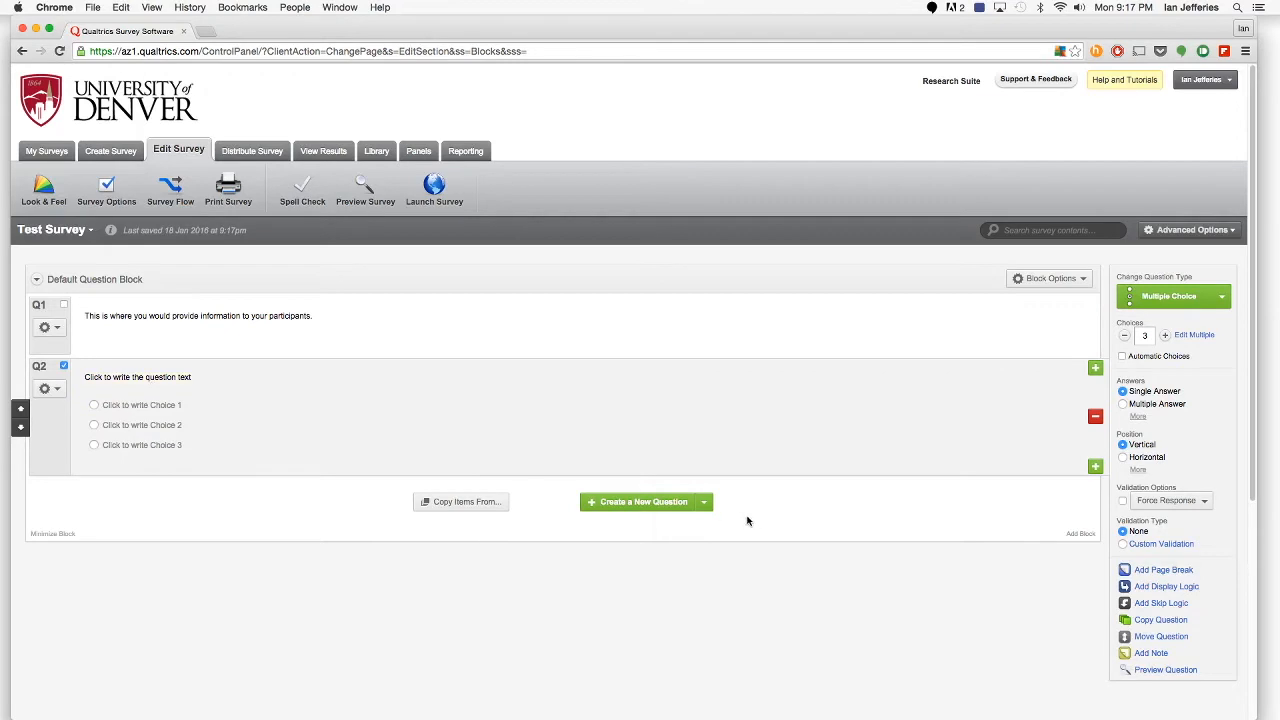
pyautogui.click(704, 501)
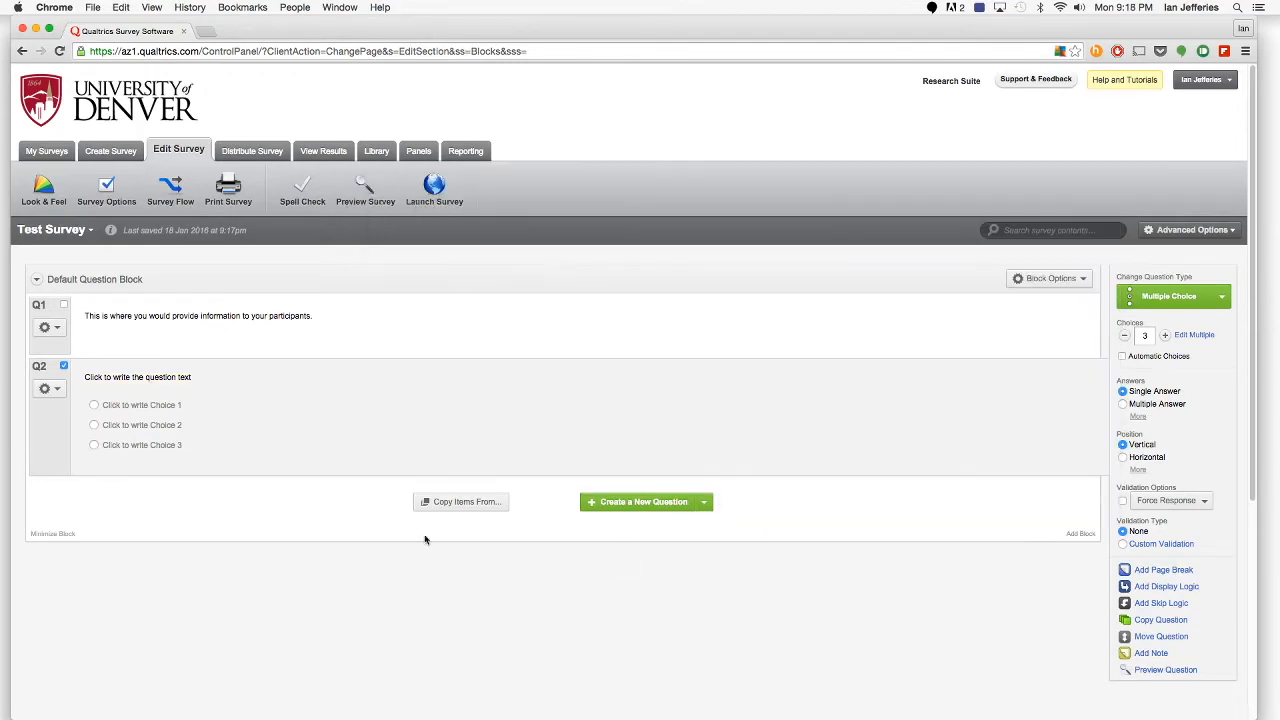
pyautogui.click(140, 382)
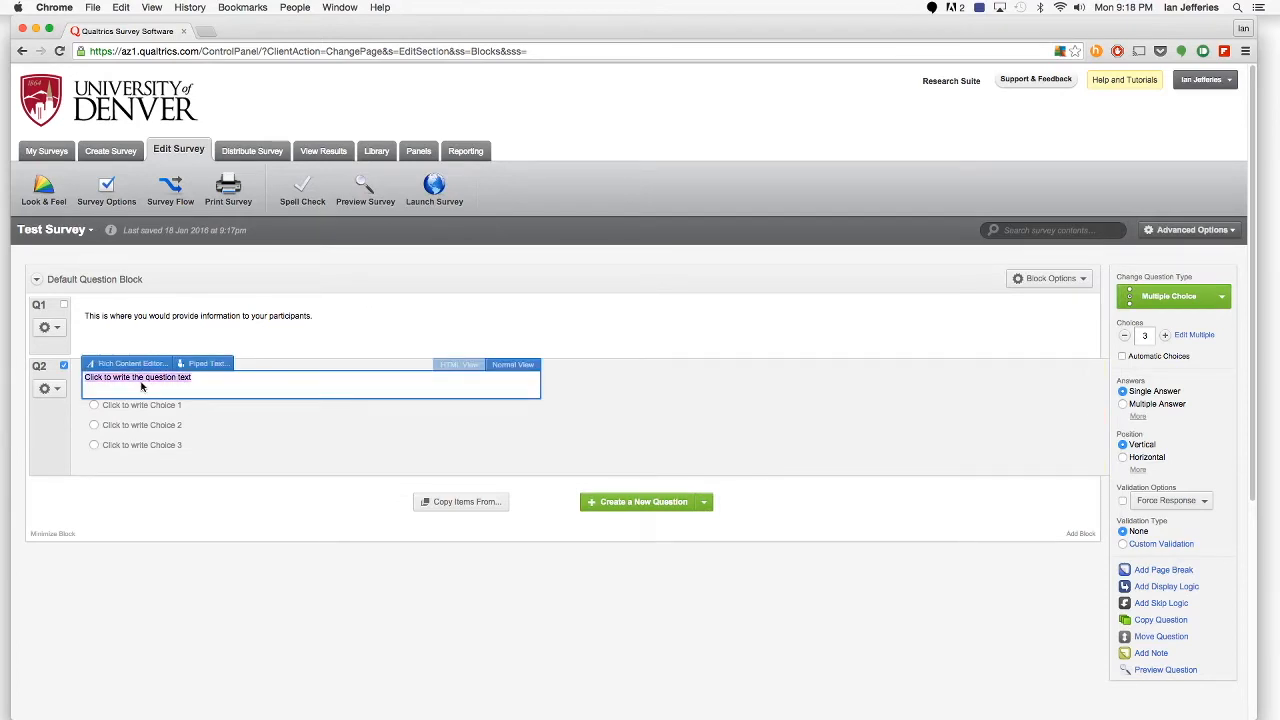
pyautogui.write('Do')
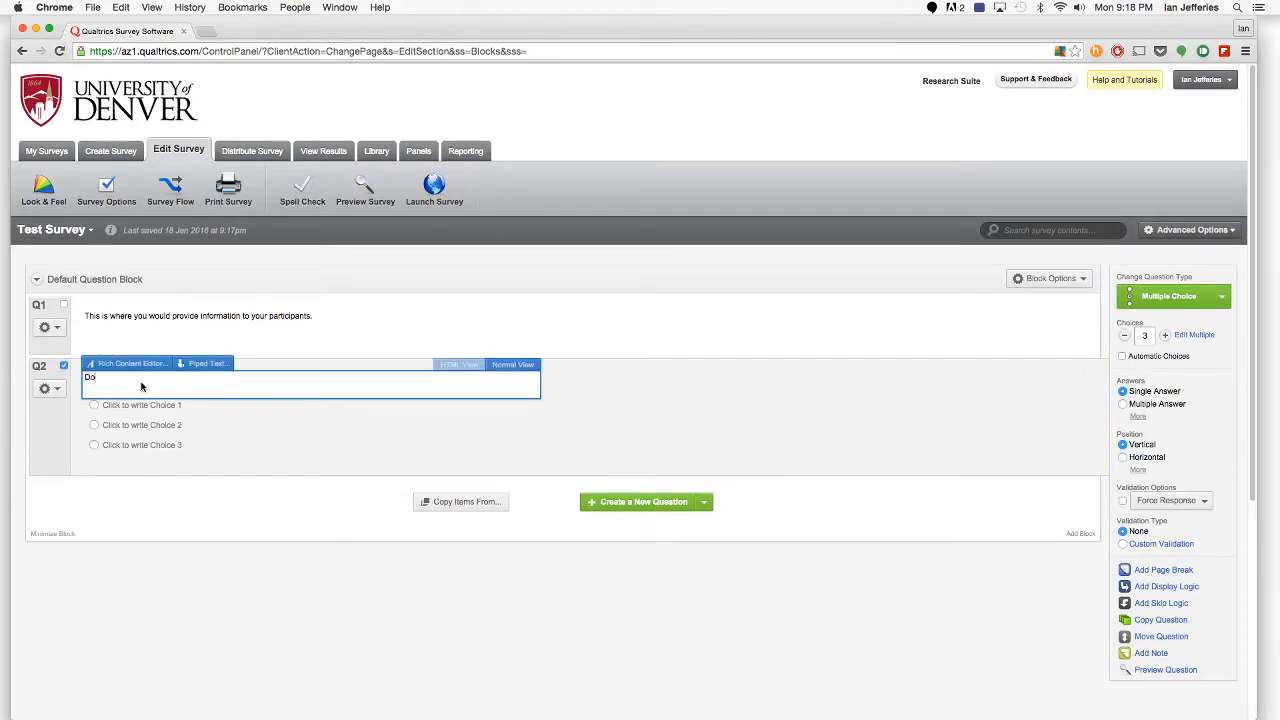
pyautogui.write(' you agree to take the survey?')
pyautogui.click(137, 405)
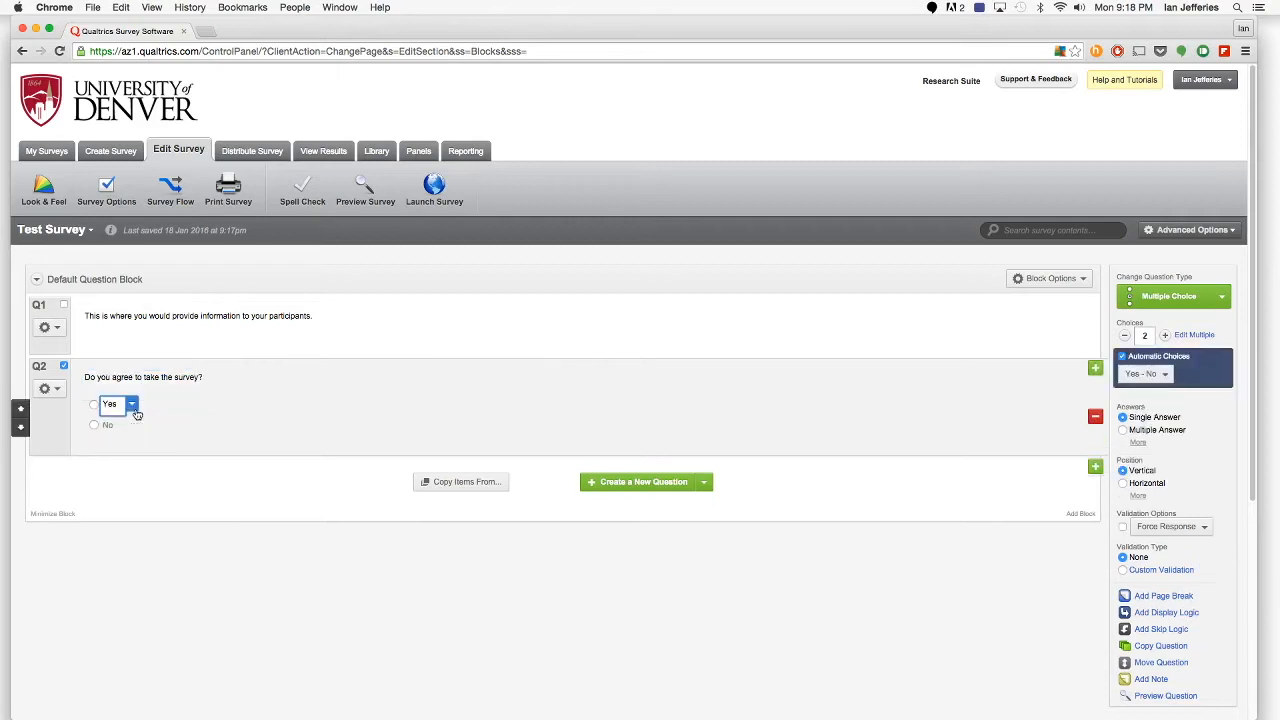
pyautogui.click(139, 463)
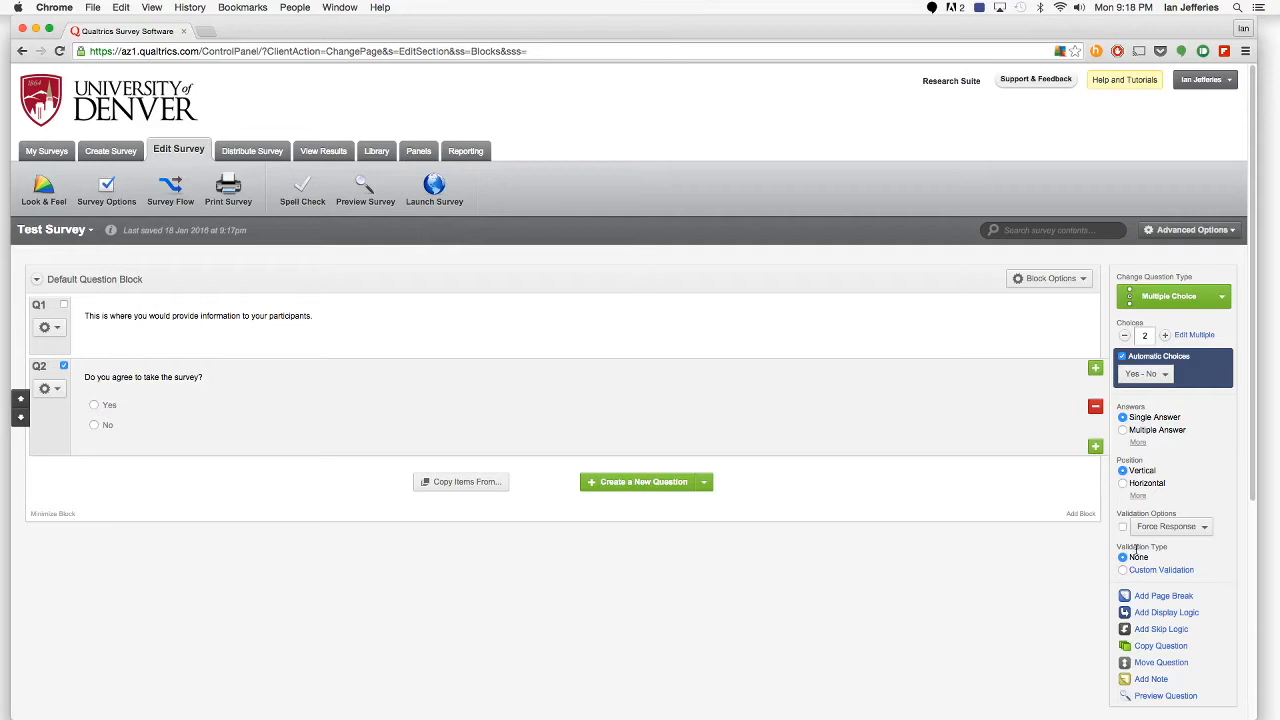
# Add skip logic to the agreement question that skips to End of Survey if No is selected.
pyautogui.click(1156, 632)
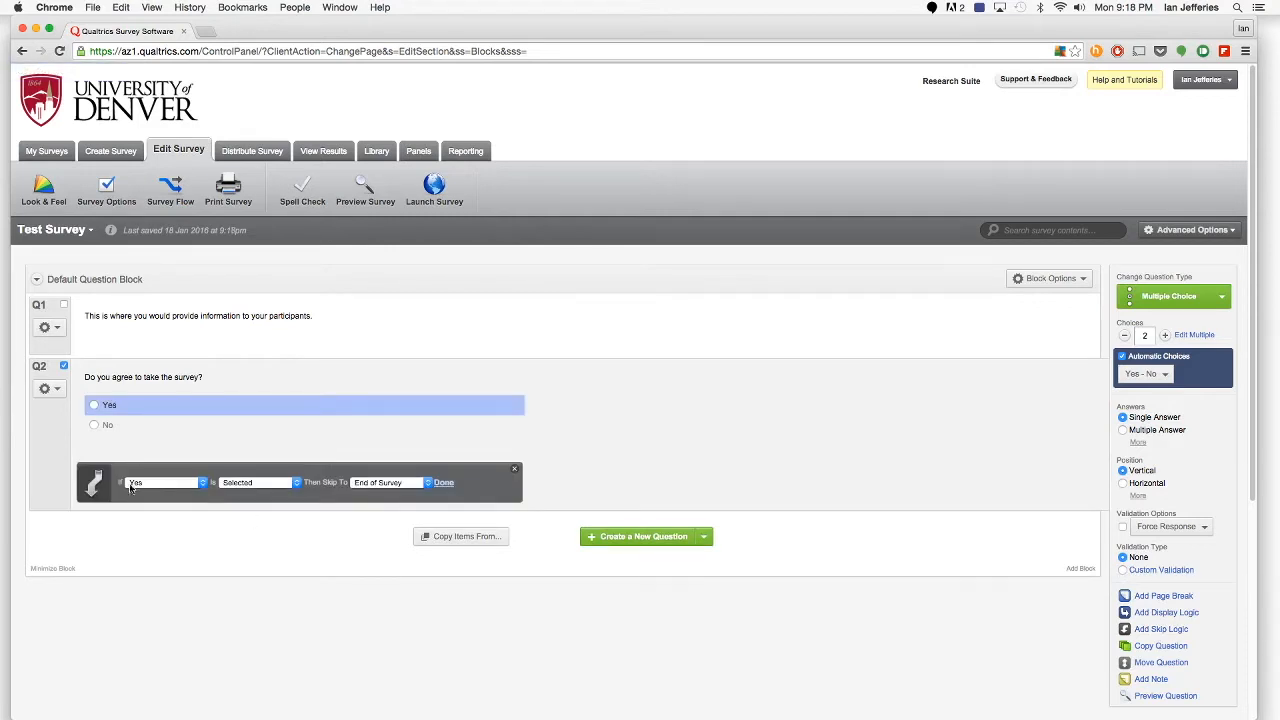
pyautogui.click(178, 484)
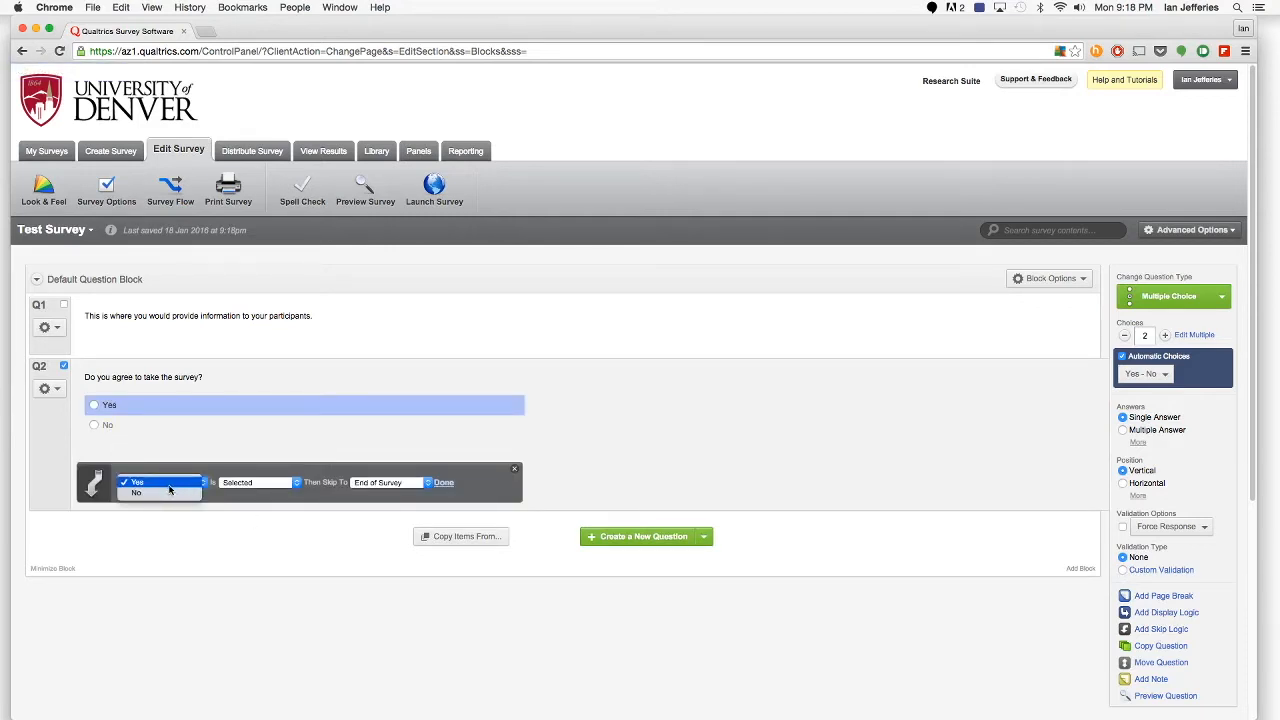
pyautogui.click(169, 491)
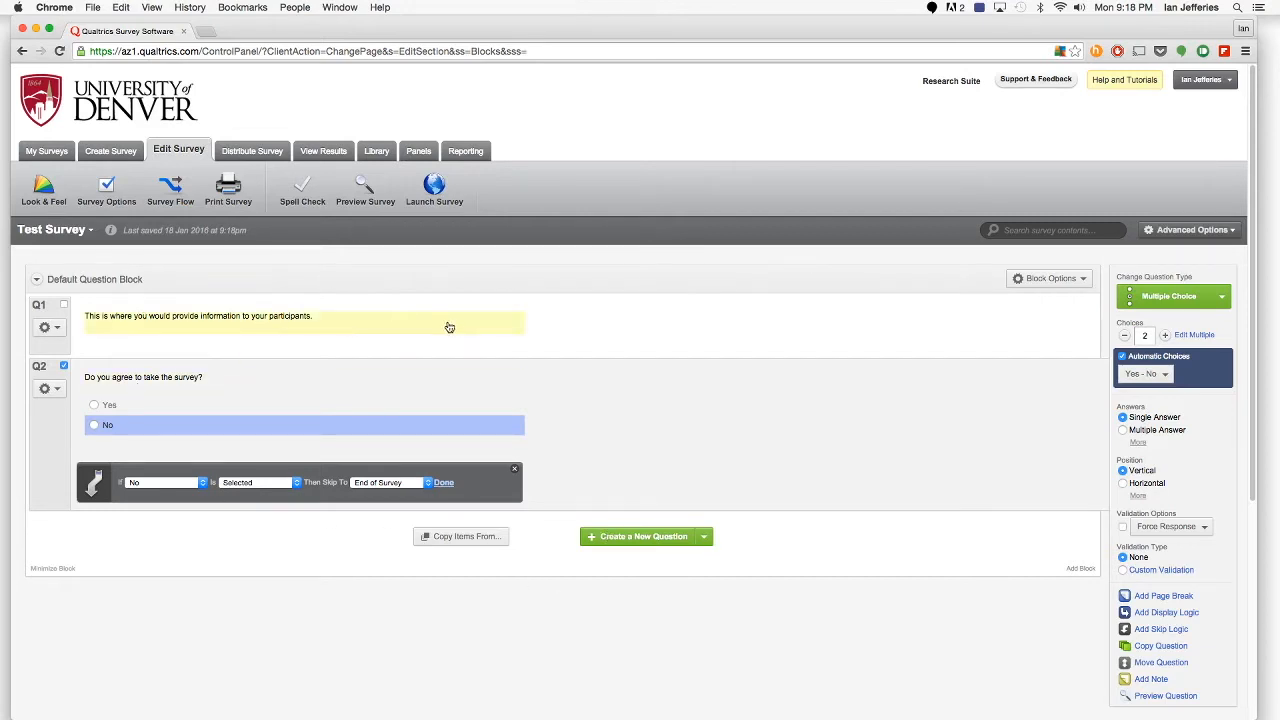
# Add a new block below the default question block and name it "Question Set 1".
pyautogui.click(1079, 569)
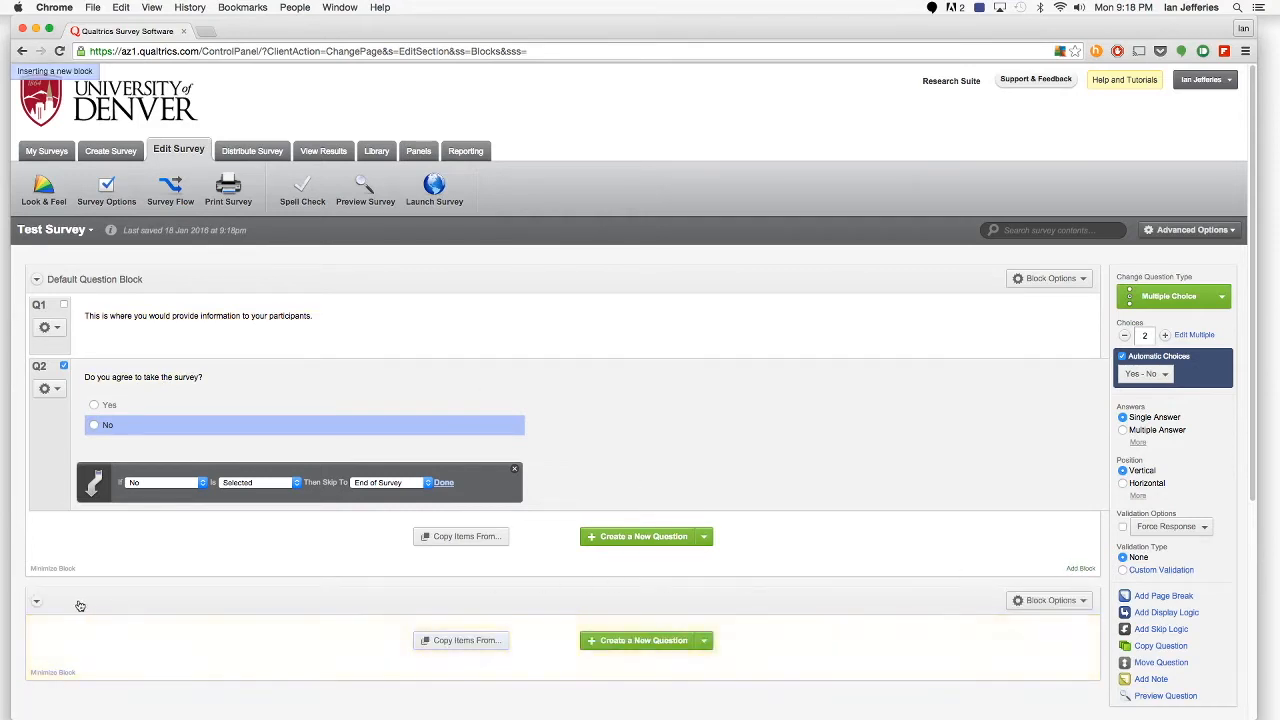
pyautogui.scroll(-2, 268, 607)
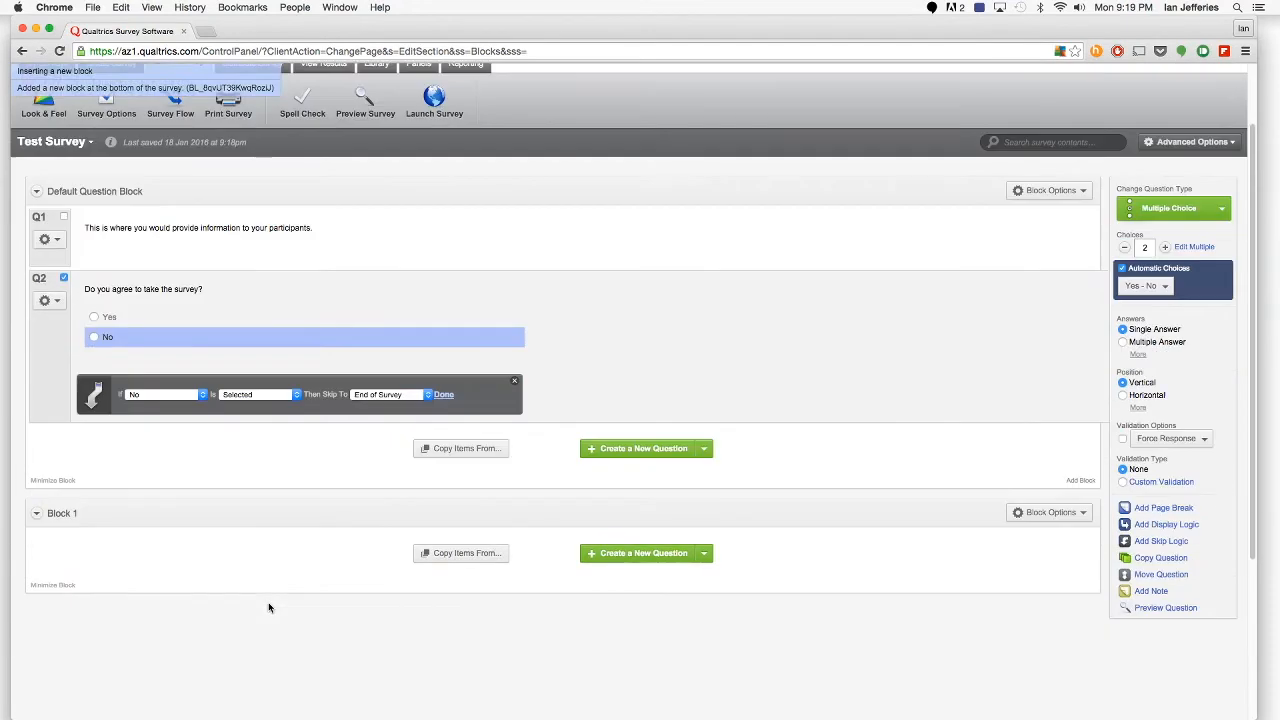
pyautogui.click(55, 513)
pyautogui.write('Question Set 1')
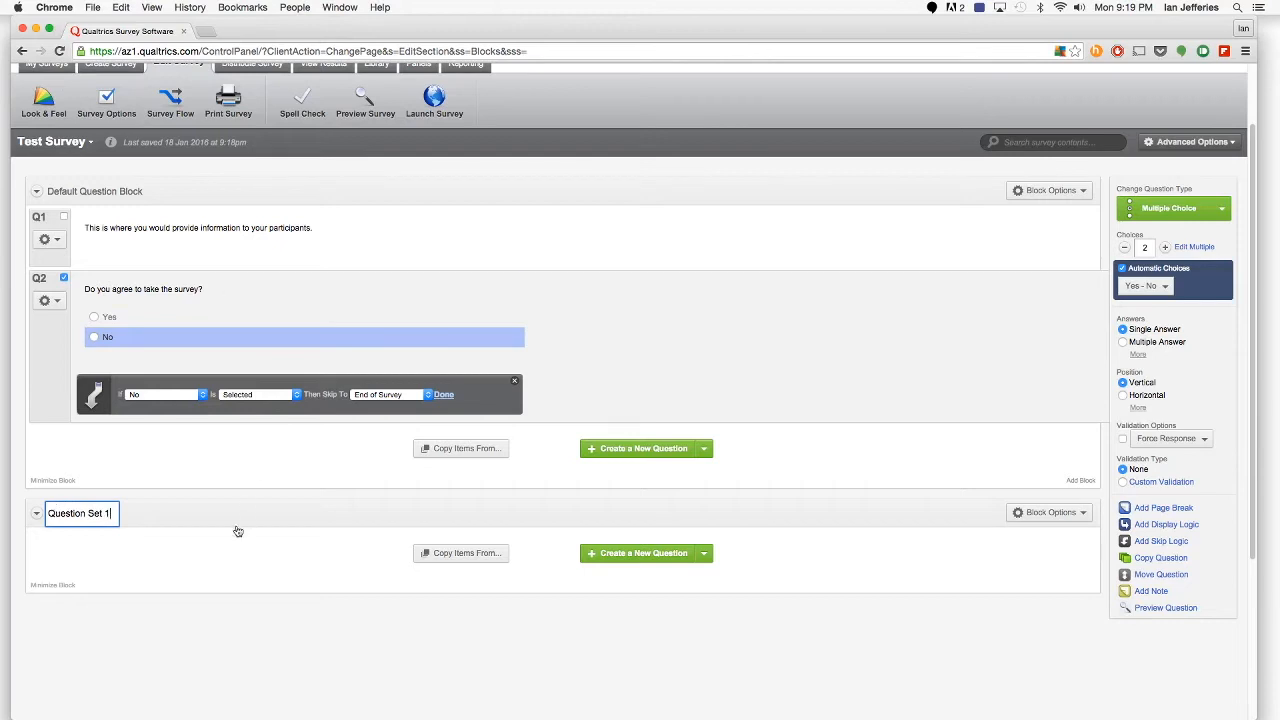
pyautogui.press('Return')
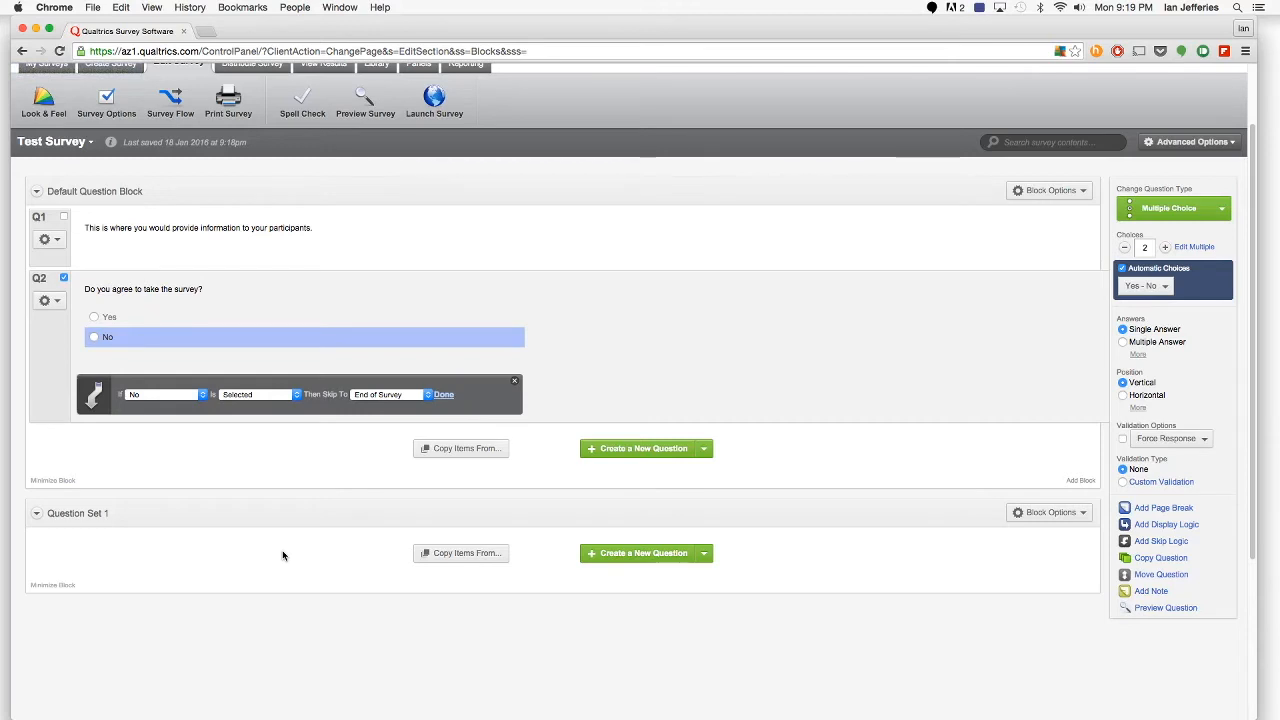
# Add a multiple choice question "What year are you in college?" to the Question Set 1 block.
pyautogui.click(704, 556)
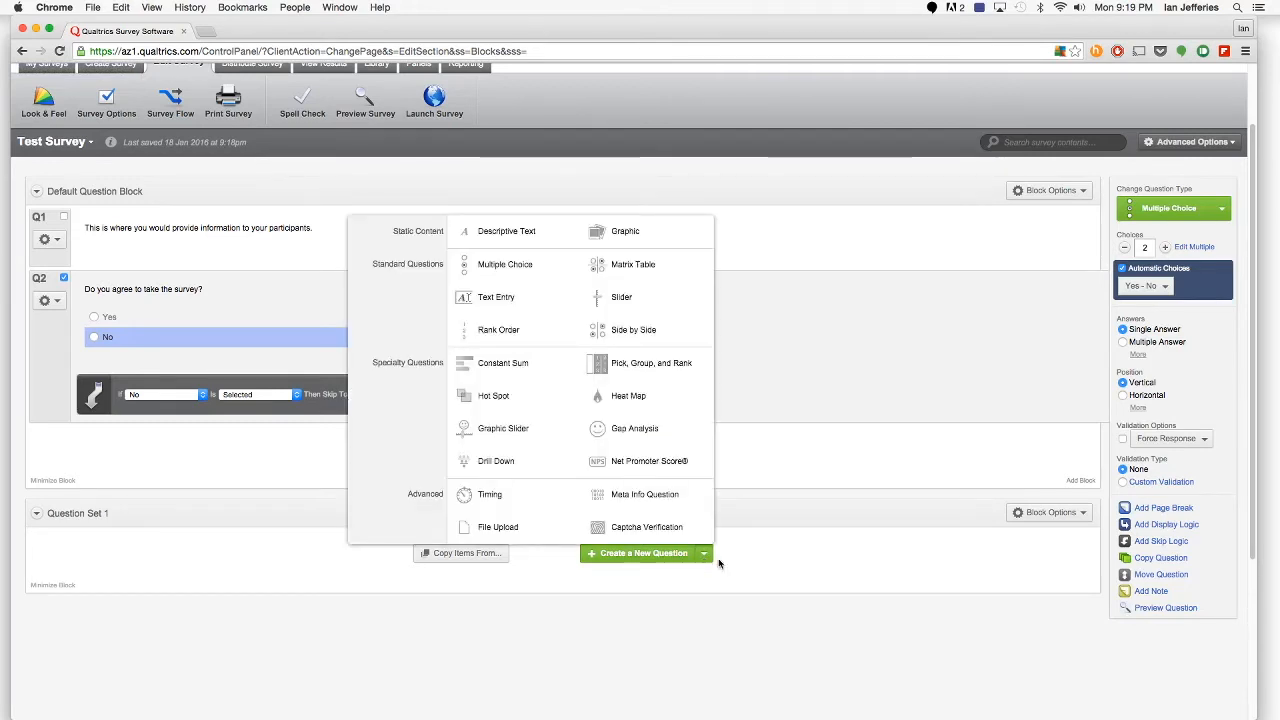
pyautogui.moveTo(530, 268)
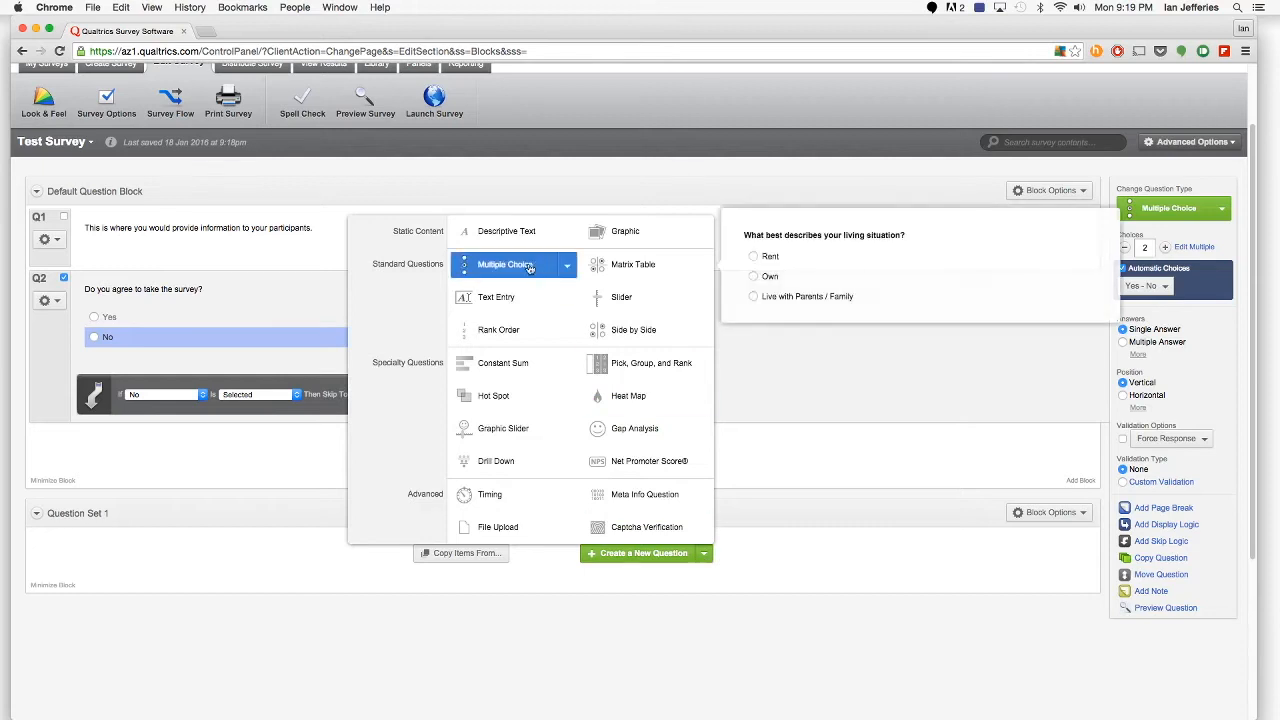
pyautogui.click(530, 266)
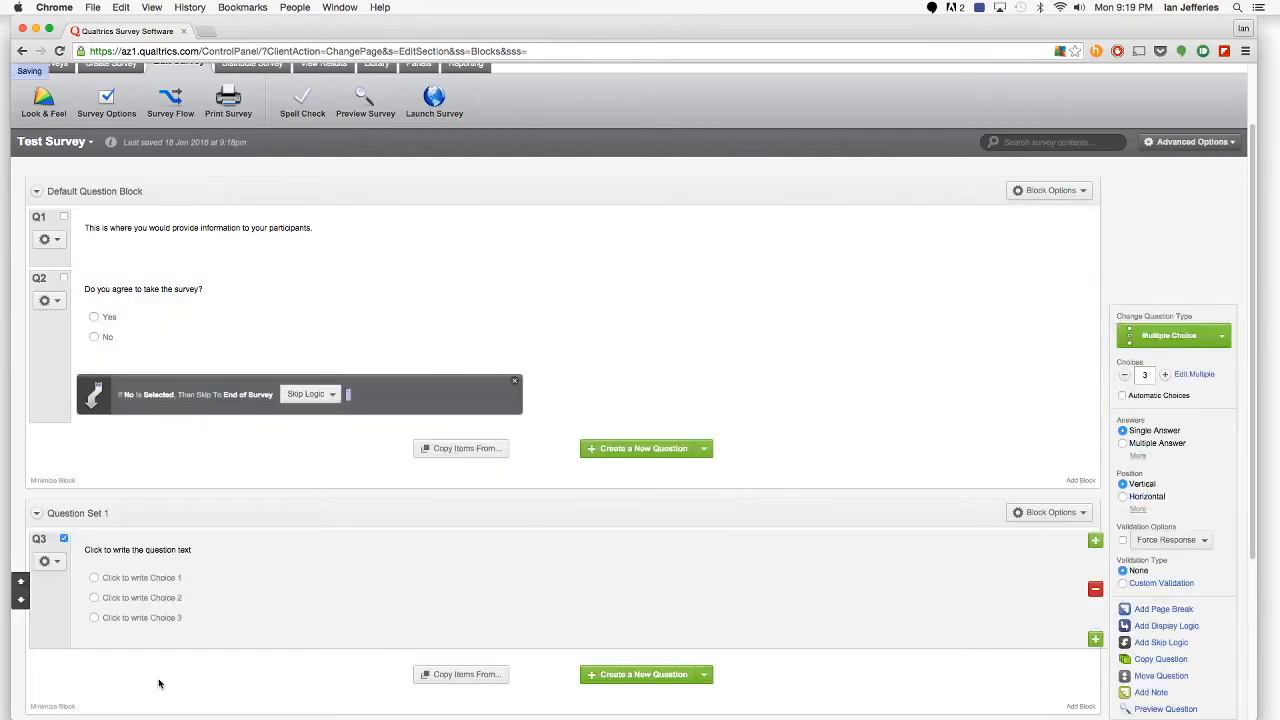
pyautogui.click(158, 551)
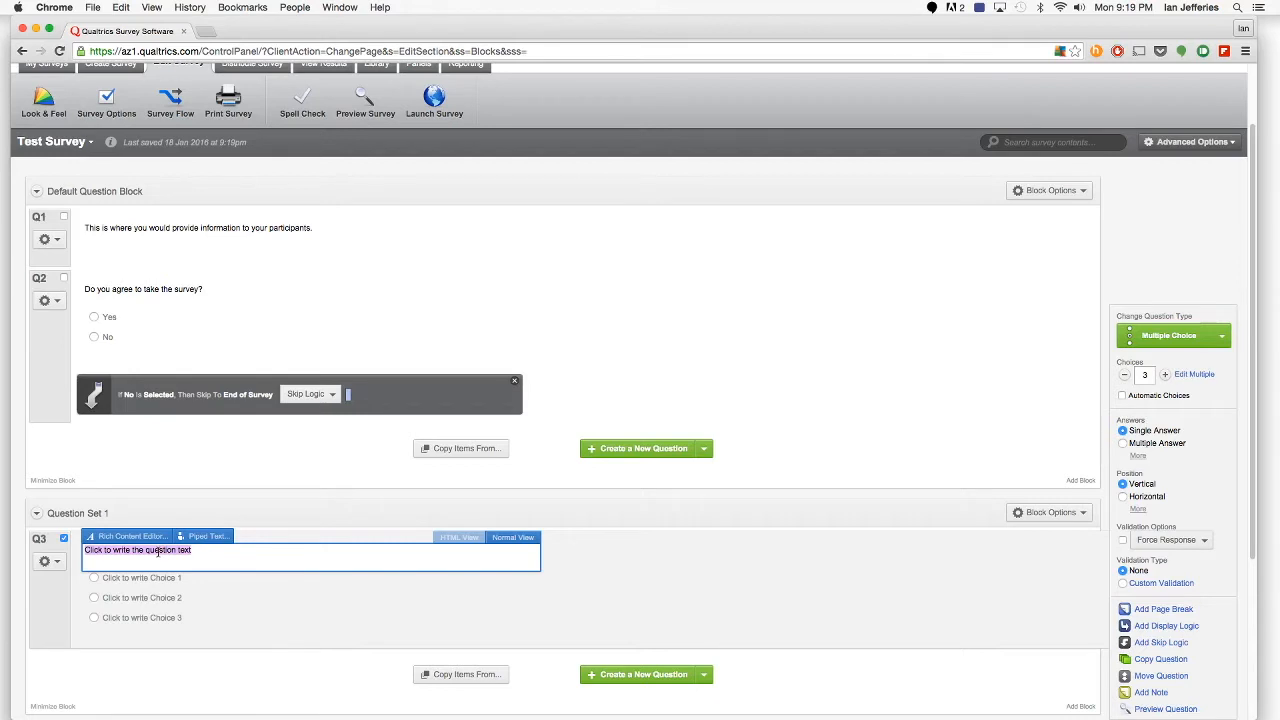
pyautogui.write('What year')
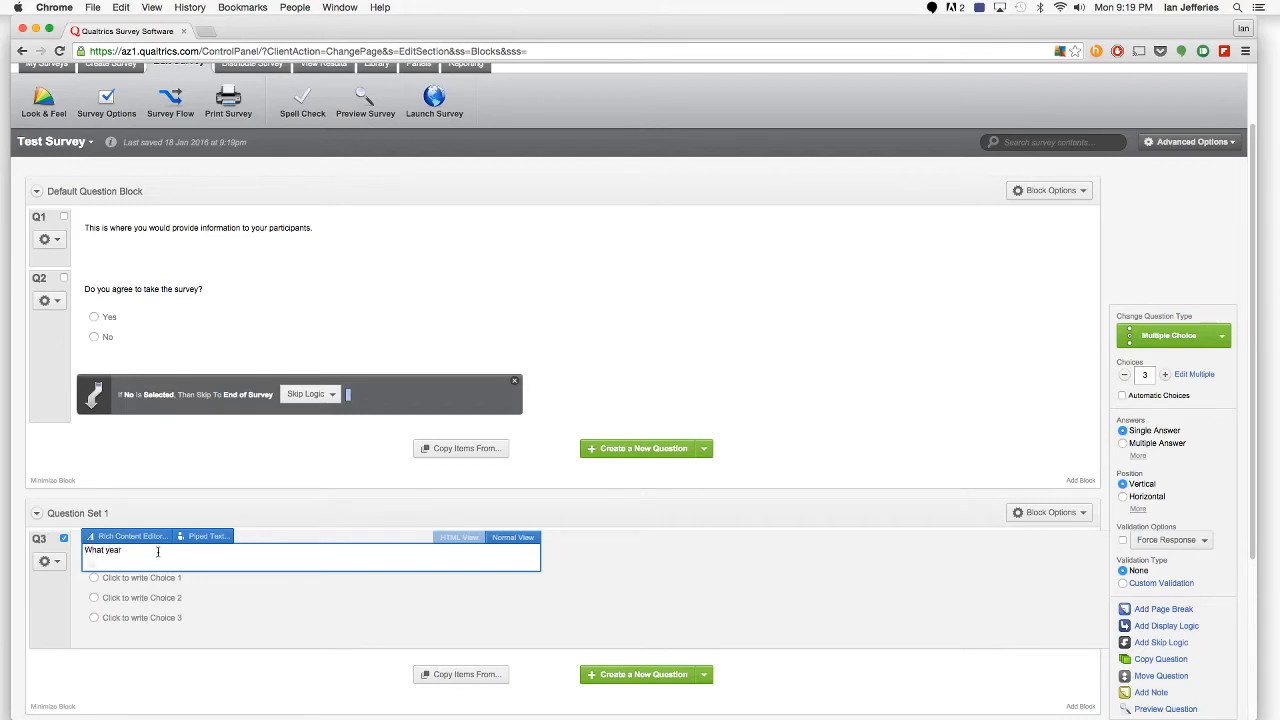
pyautogui.write('ou in college?')
pyautogui.click(171, 662)
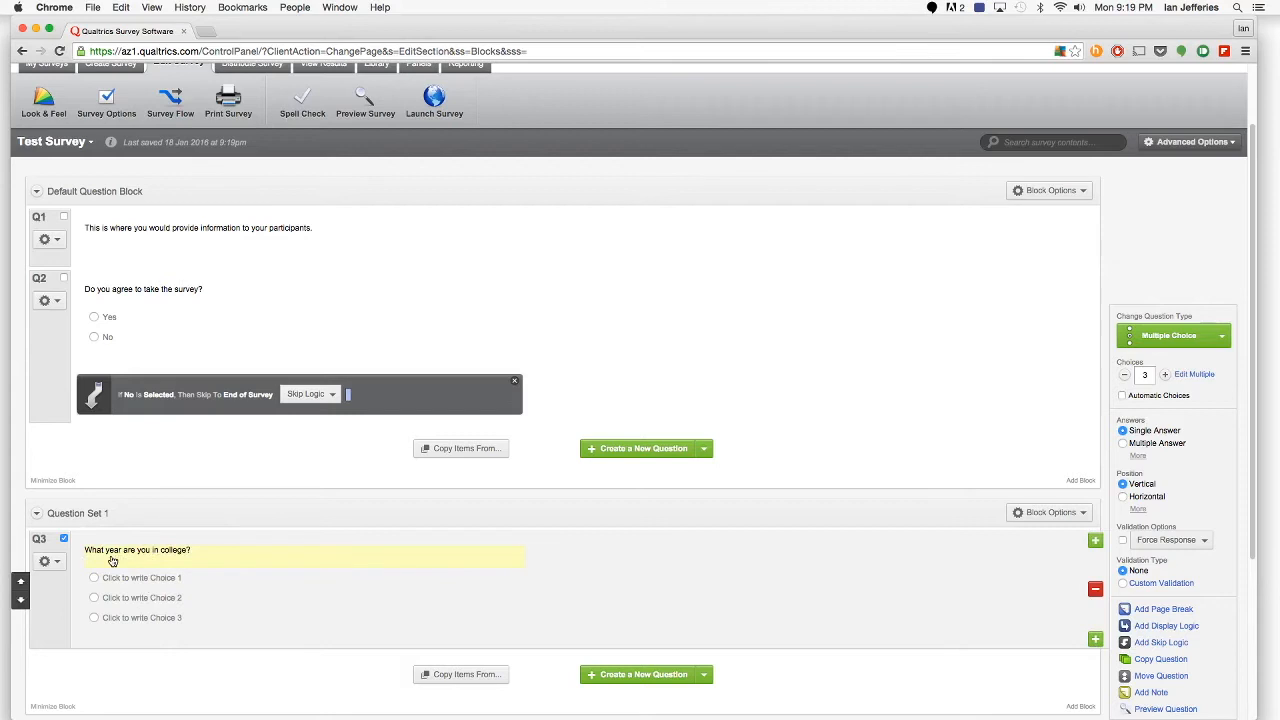
# Label the three choices of the college year question Freshman, Sophomore and Junior.
pyautogui.click(125, 584)
pyautogui.write('F')
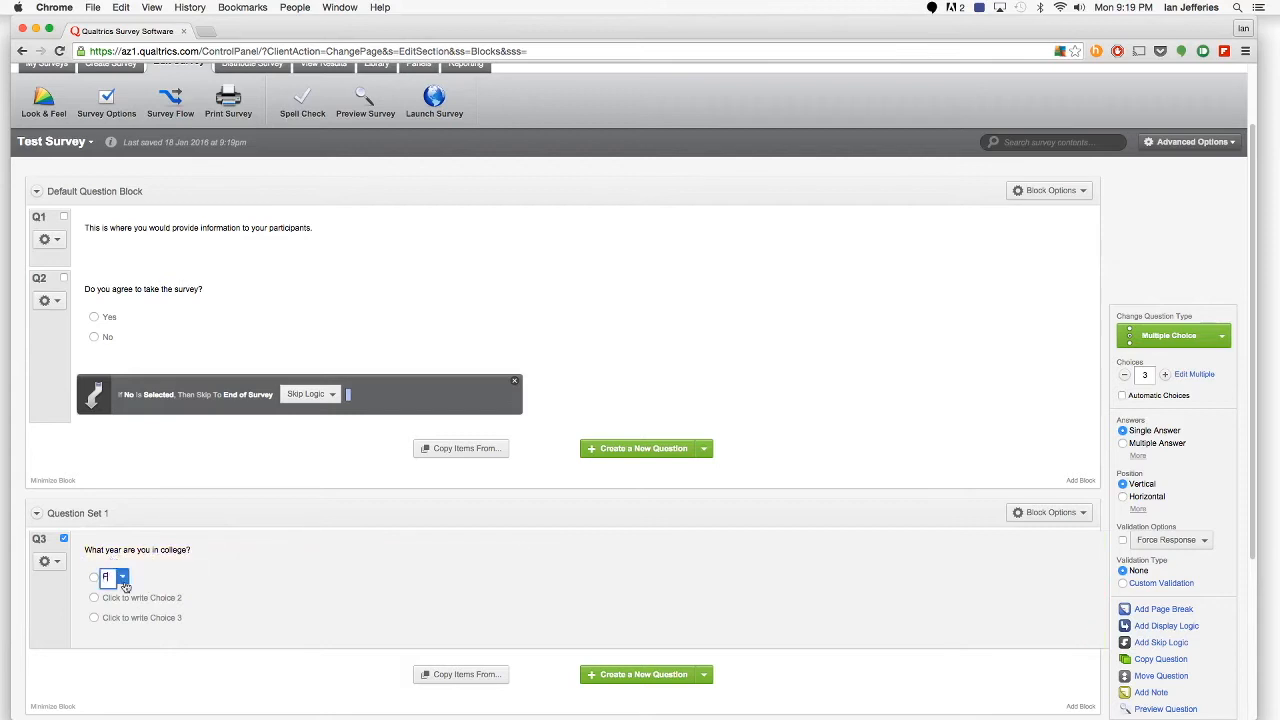
pyautogui.write('reshman')
pyautogui.press('Return')
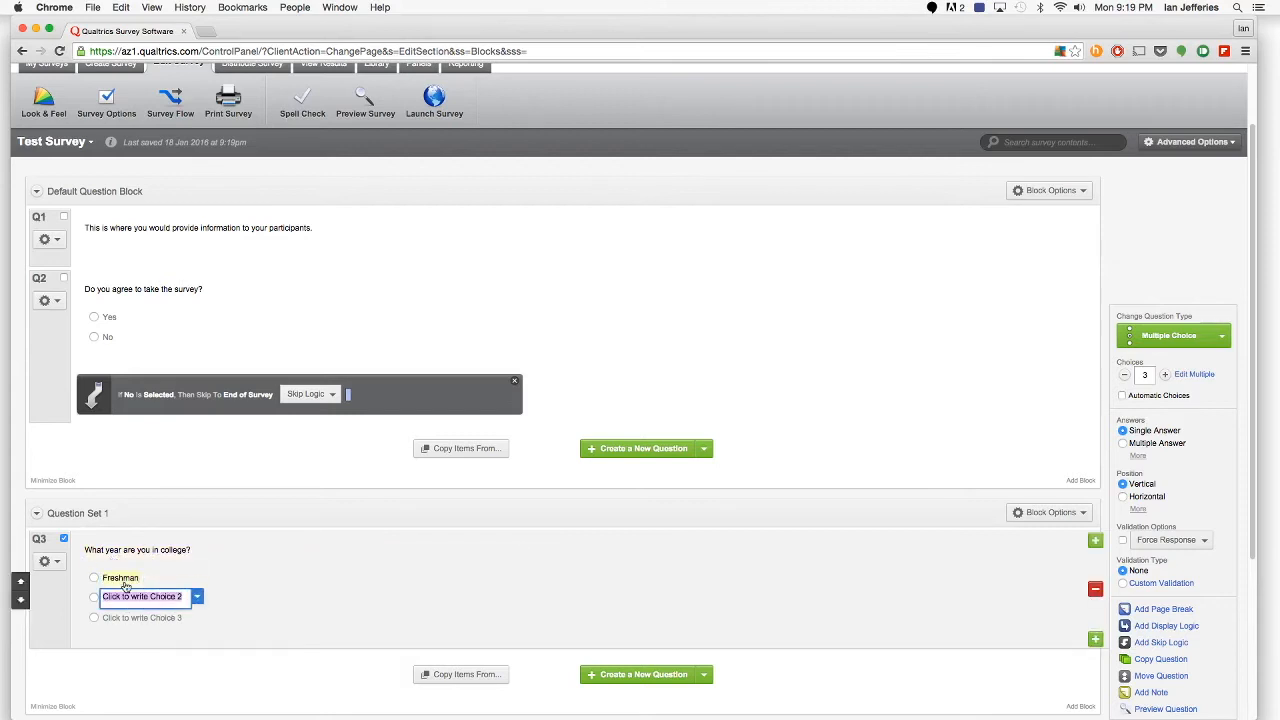
pyautogui.write('Sophomore')
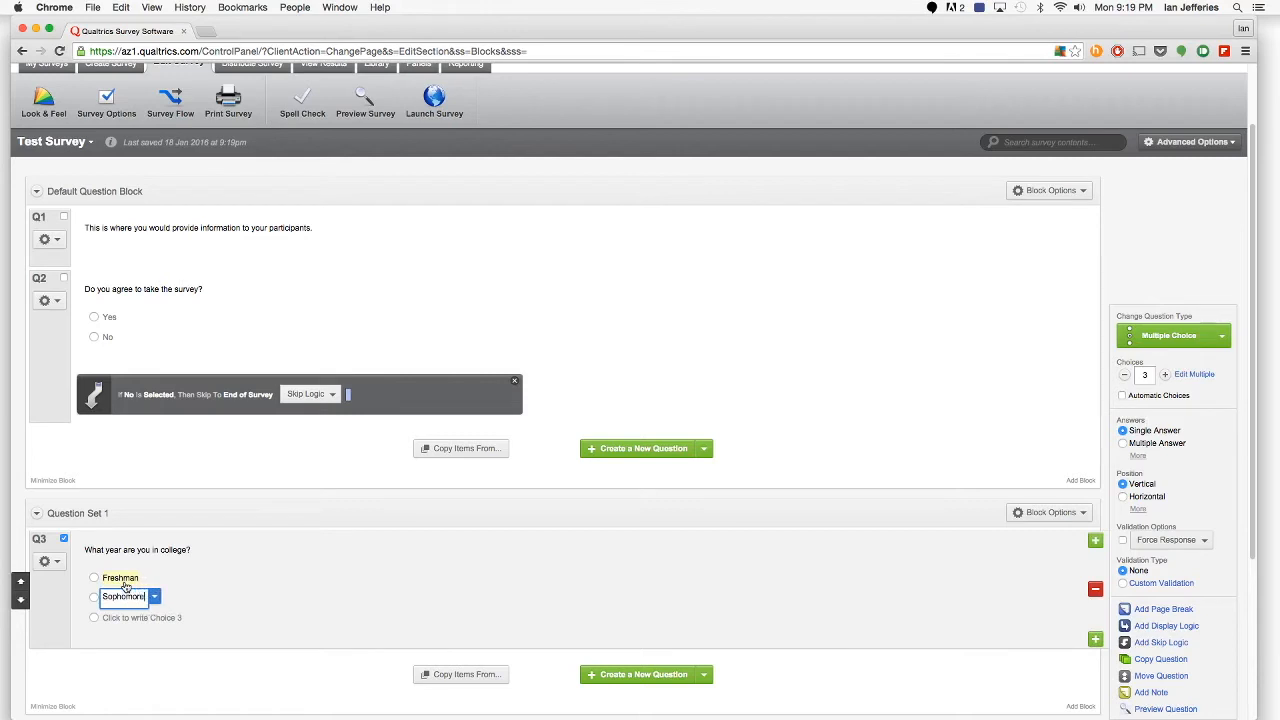
pyautogui.press('Return')
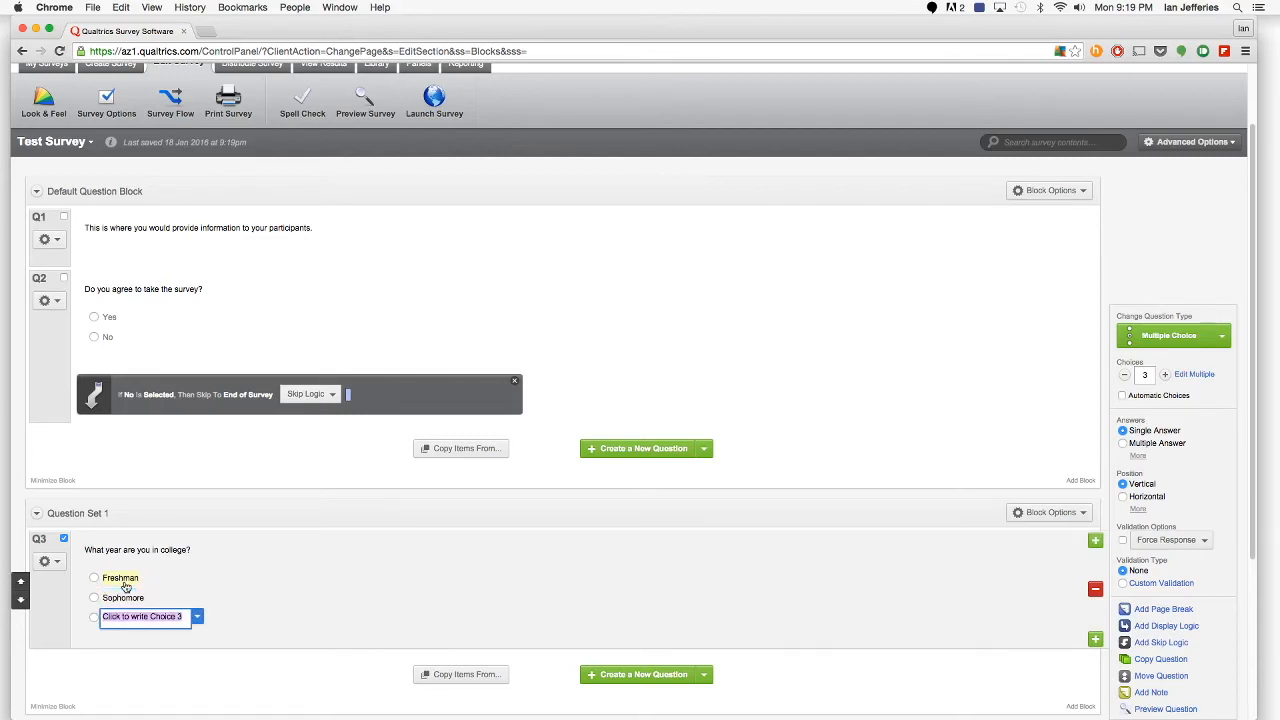
pyautogui.write('Junior')
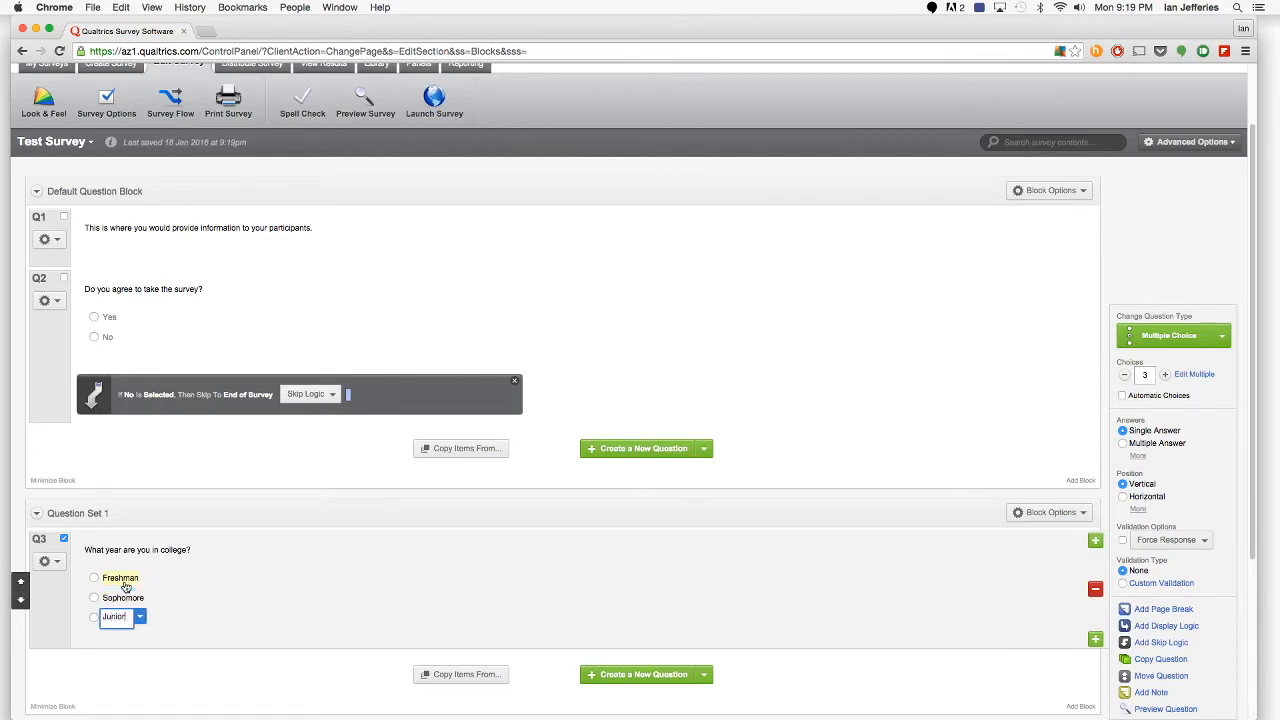
pyautogui.click(222, 655)
# Add a fourth choice, Senior, below Junior in the college year question.
pyautogui.scroll(-2, 200, 620)
pyautogui.click(120, 550)
pyautogui.press('Return')
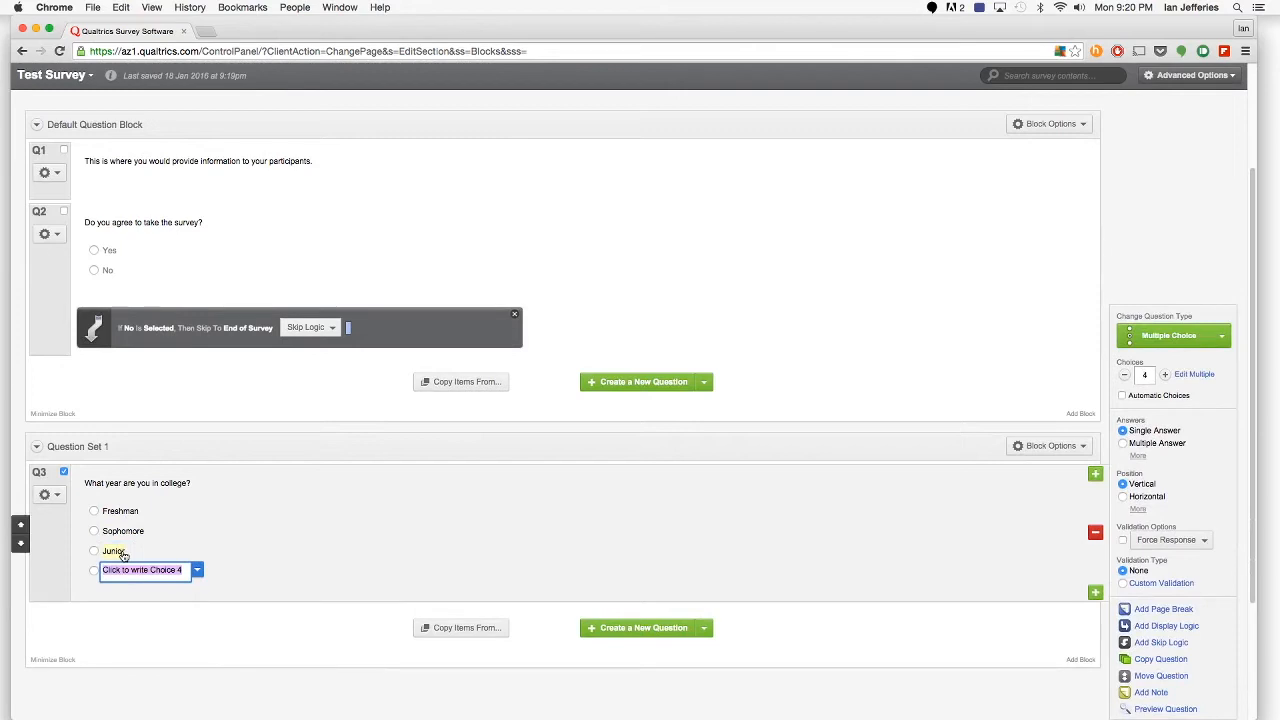
pyautogui.write('Senior')
pyautogui.click(140, 620)
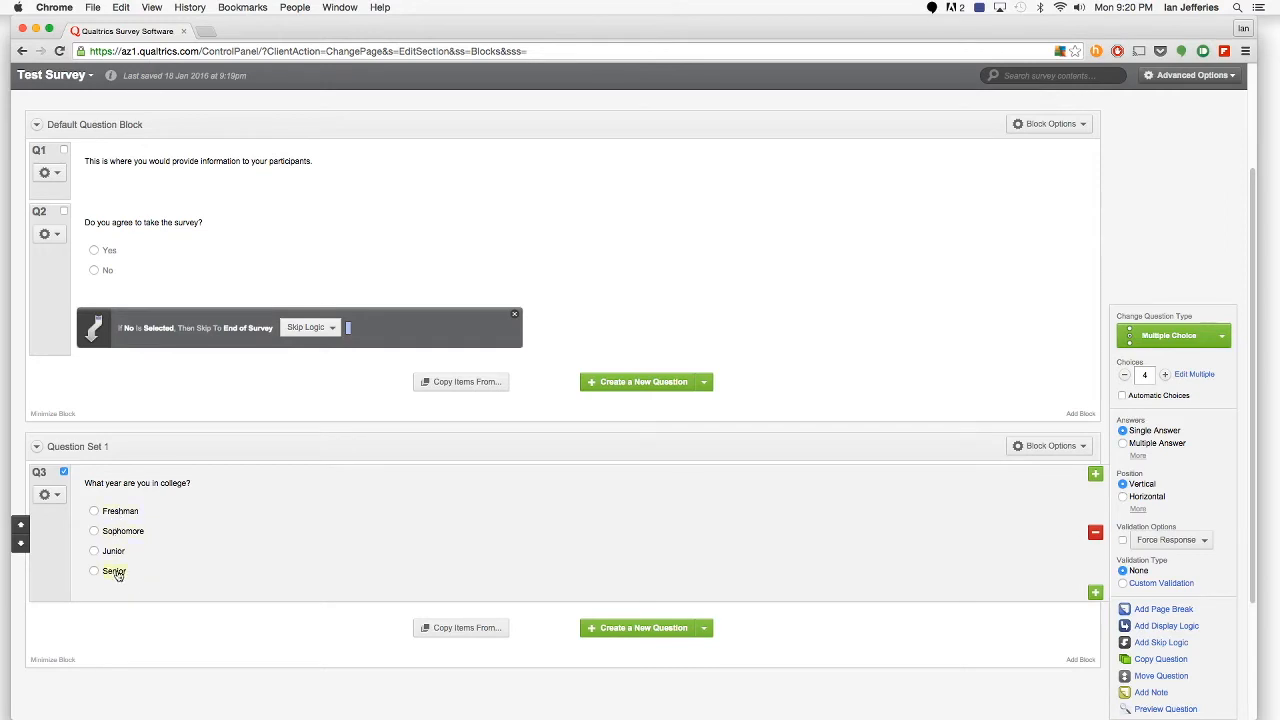
# Test the single-answer behaviour by selecting Freshman, Sophomore, Junior and Senior in turn.
pyautogui.click(94, 511)
pyautogui.click(94, 531)
pyautogui.click(94, 551)
pyautogui.click(94, 571)
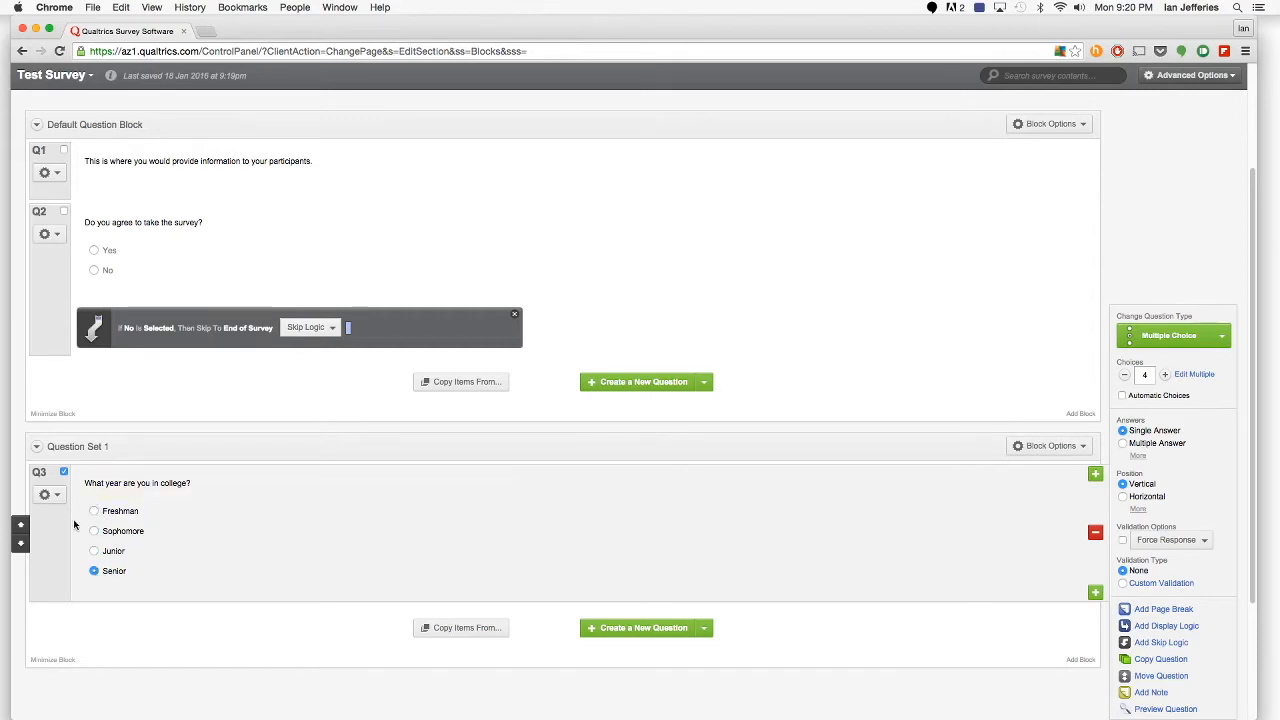
# Add a fifth choice, Graduate, below Senior in the college year question.
pyautogui.click(126, 577)
pyautogui.press('Return')
pyautogui.write('Graduate')
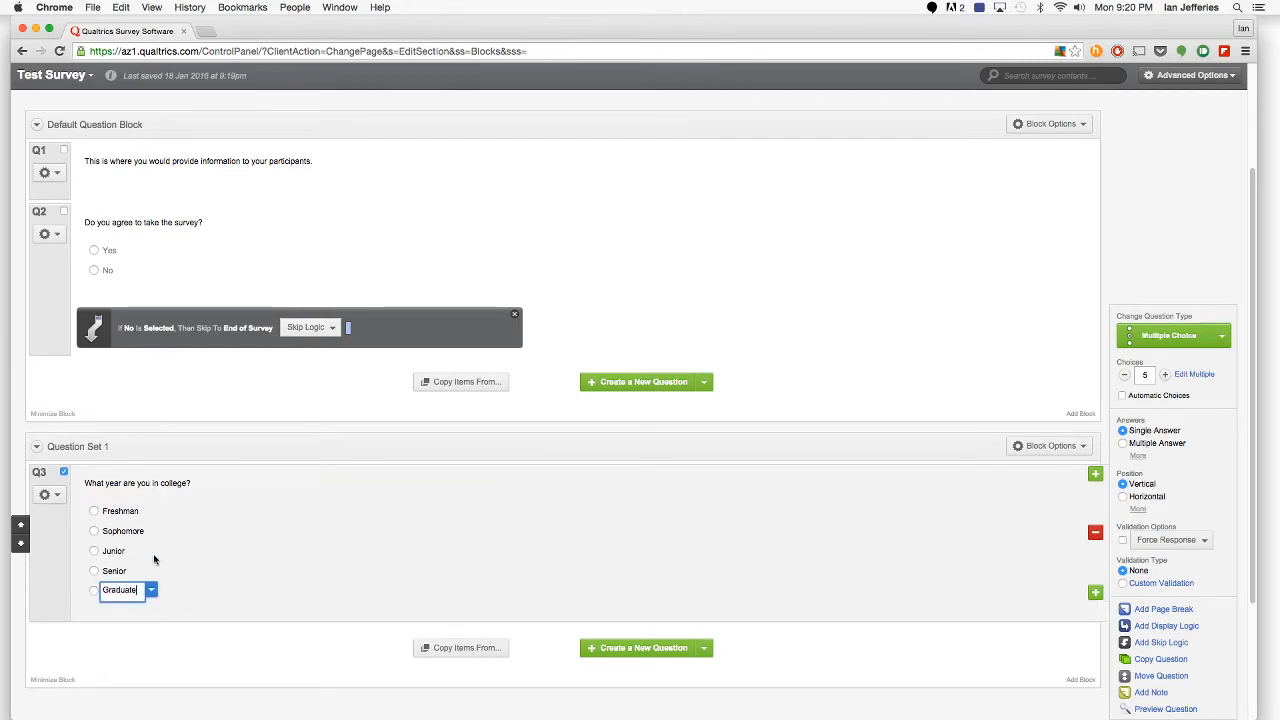
# Add a final choice, Other, to the college year question and allow text entry for it.
pyautogui.press('Return')
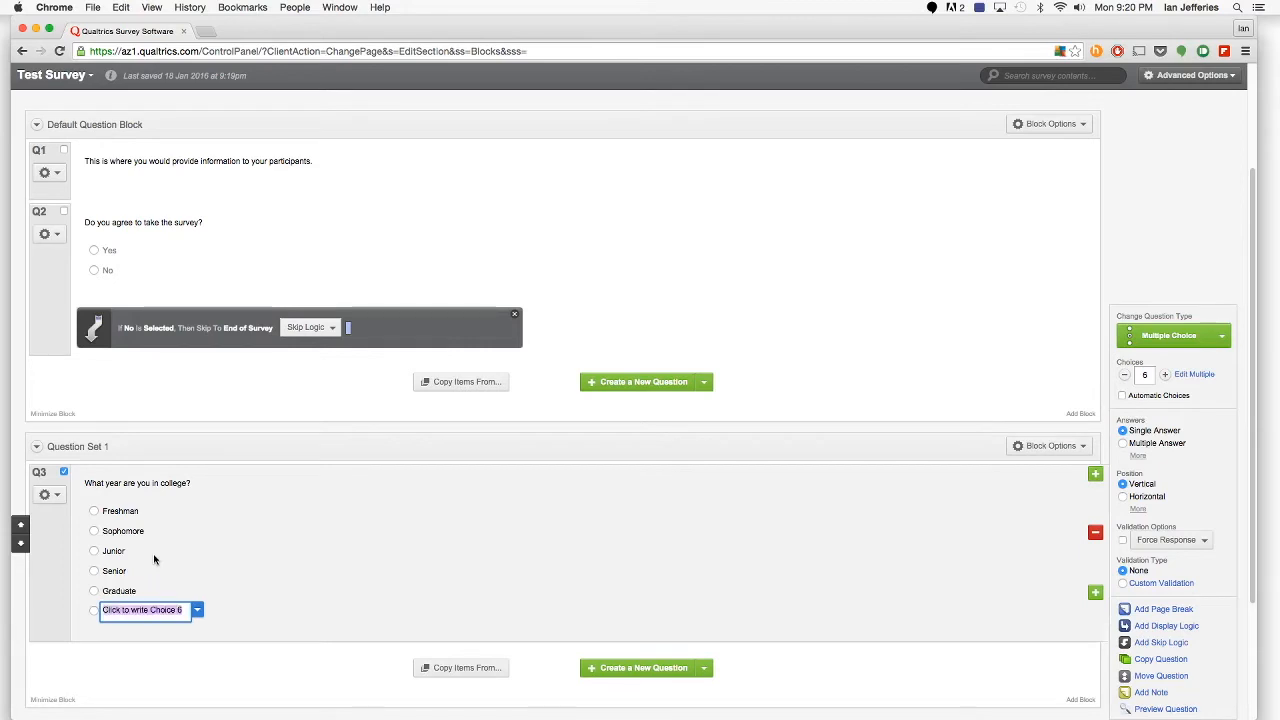
pyautogui.write('Other')
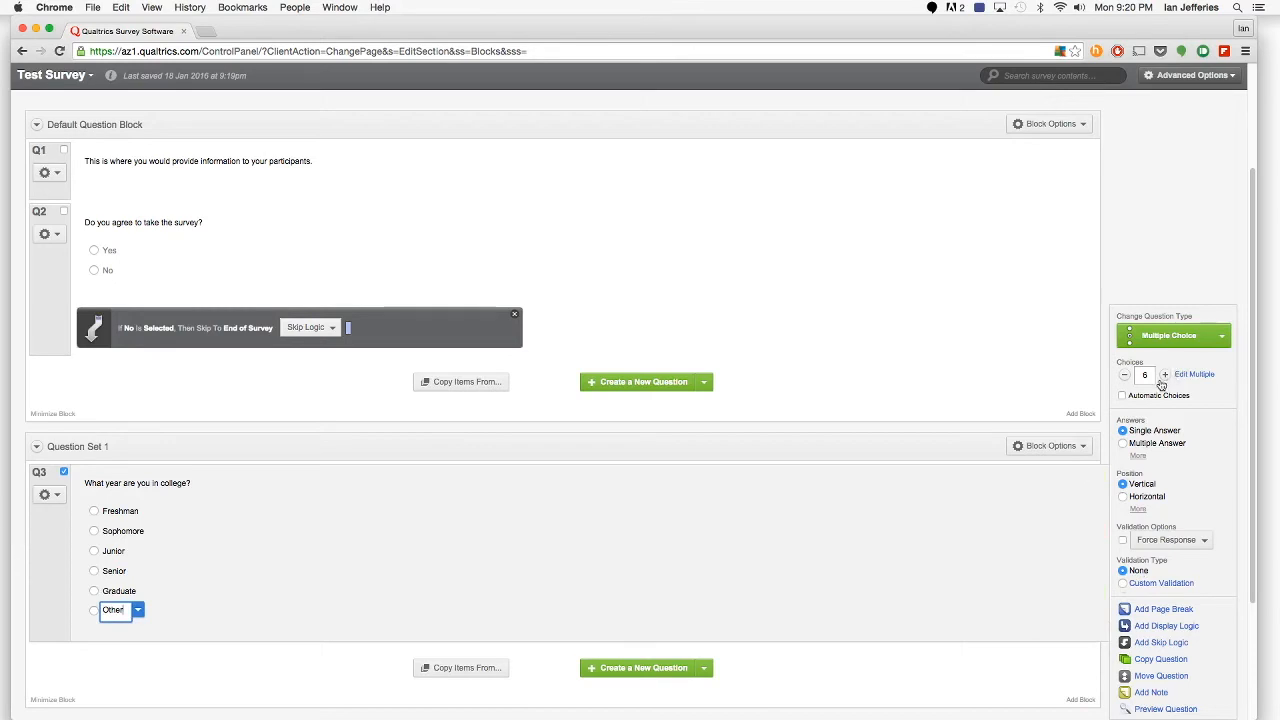
pyautogui.scroll(-1, 665, 563)
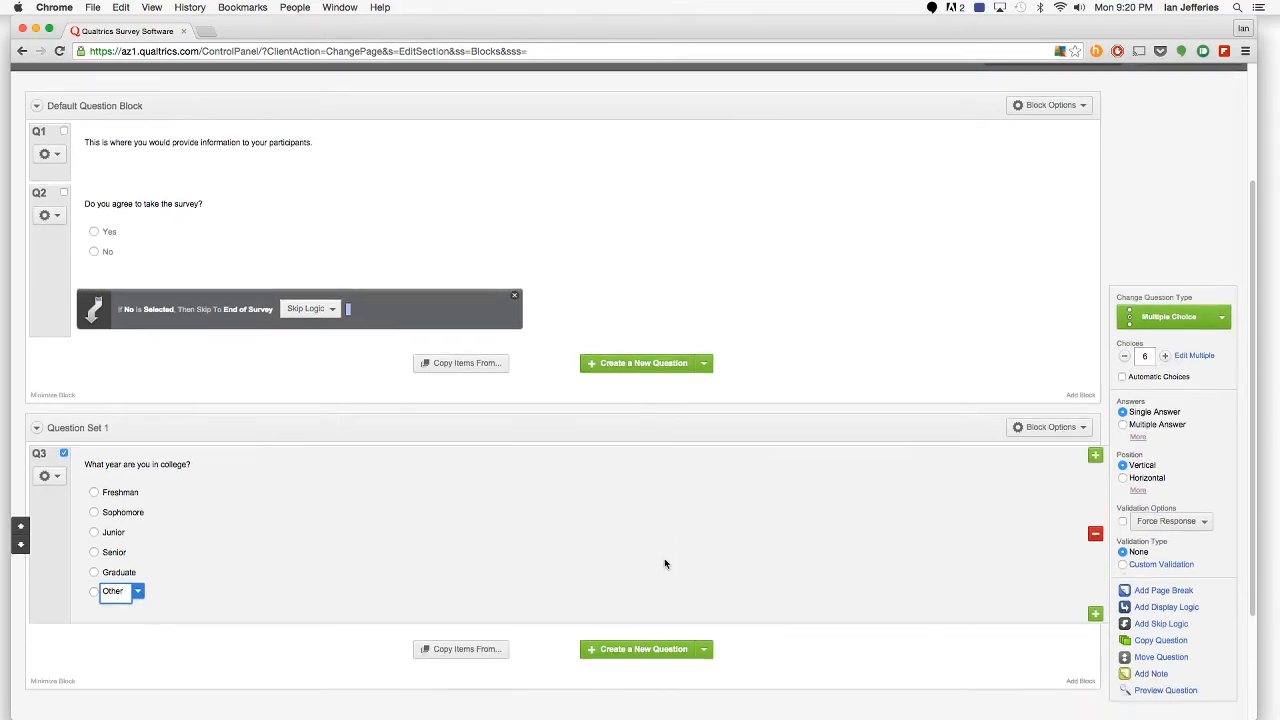
pyautogui.press('Return')
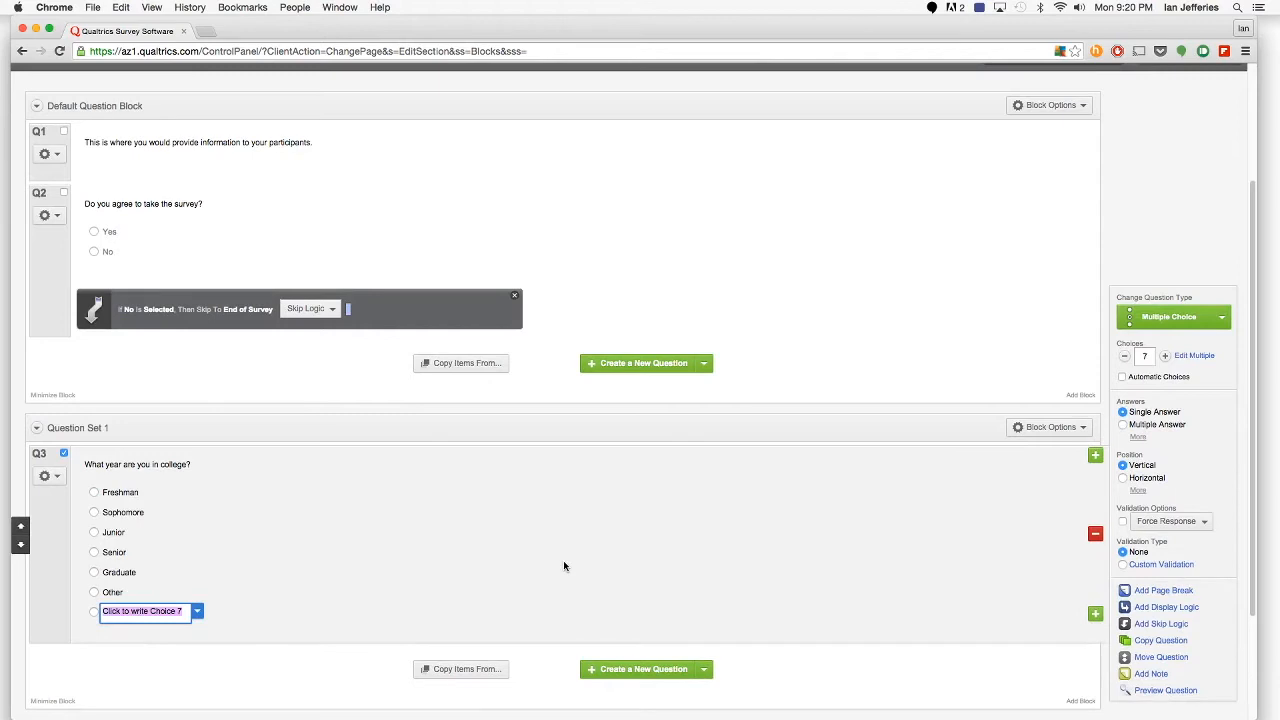
pyautogui.press('BackSpace')
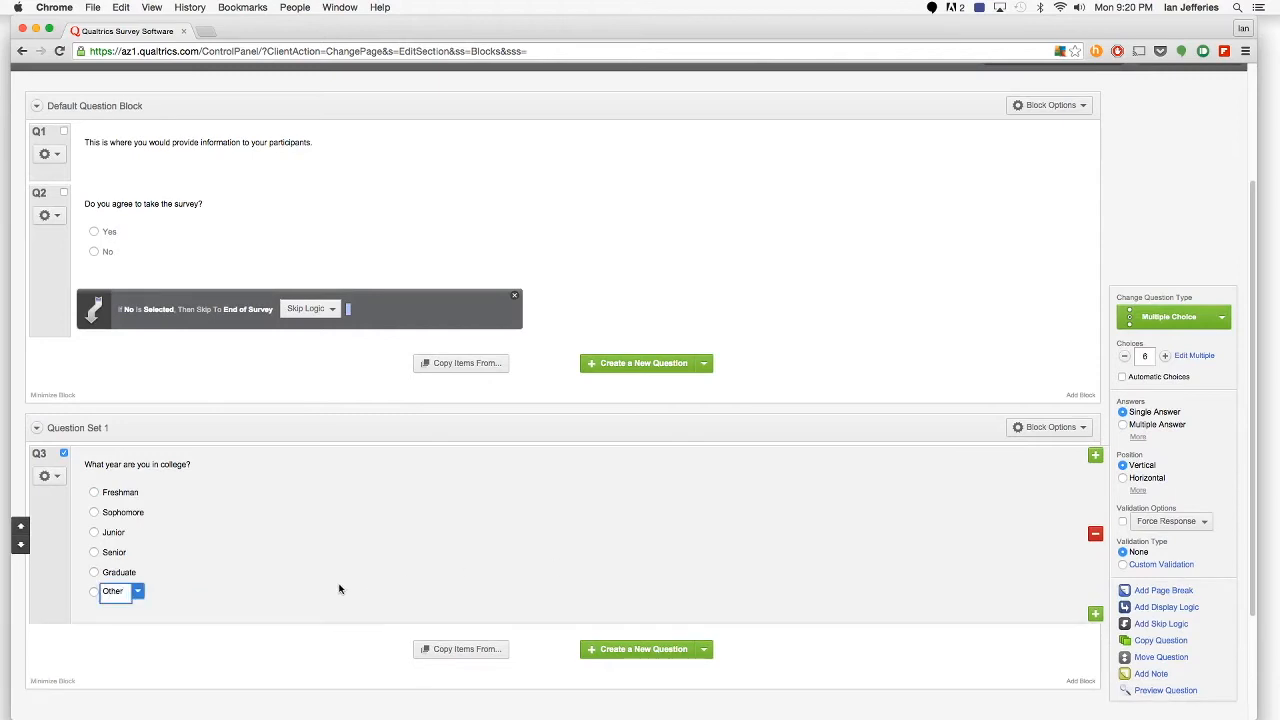
pyautogui.click(138, 592)
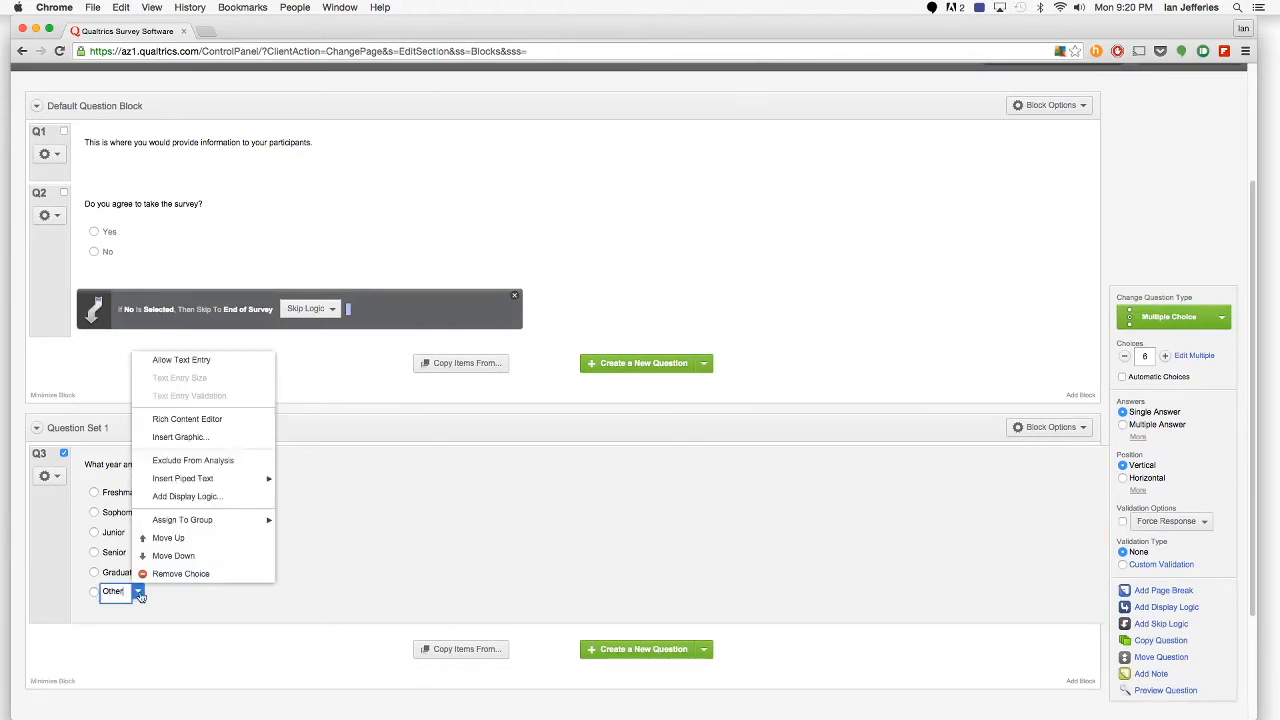
pyautogui.click(226, 362)
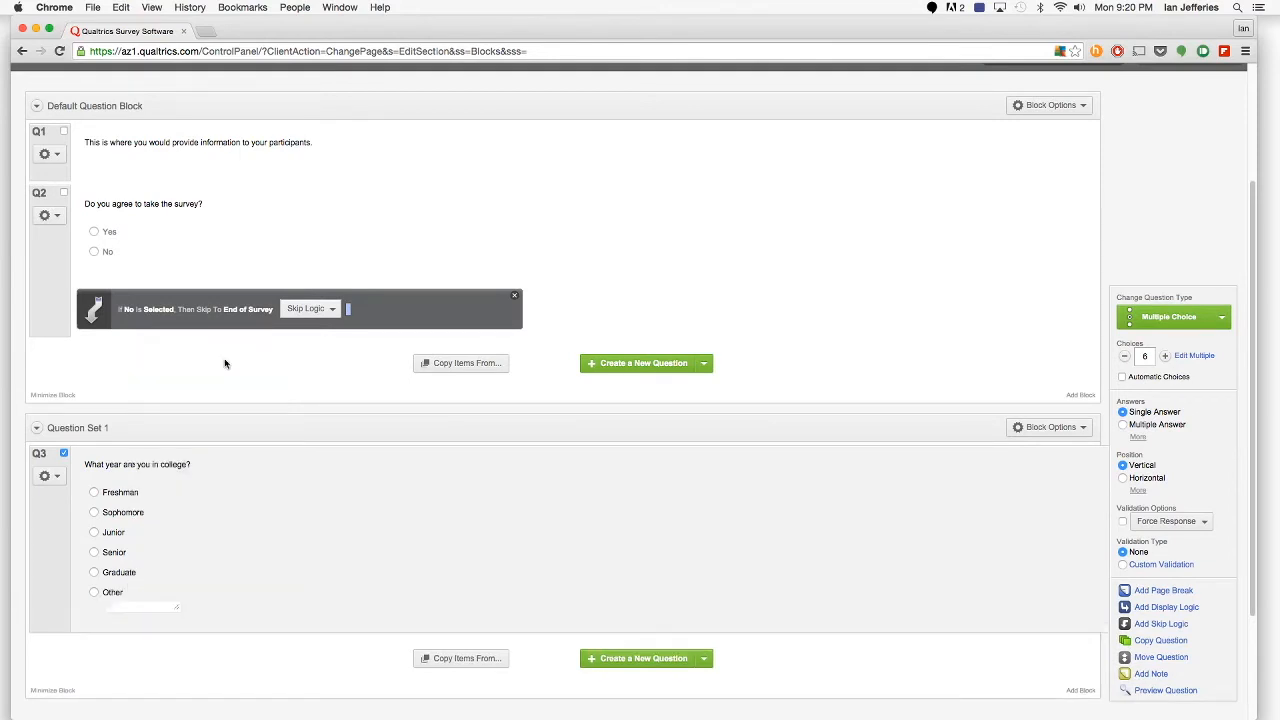
# Select Other as a test, then try the horizontal position for the choices and return them to vertical.
pyautogui.click(94, 593)
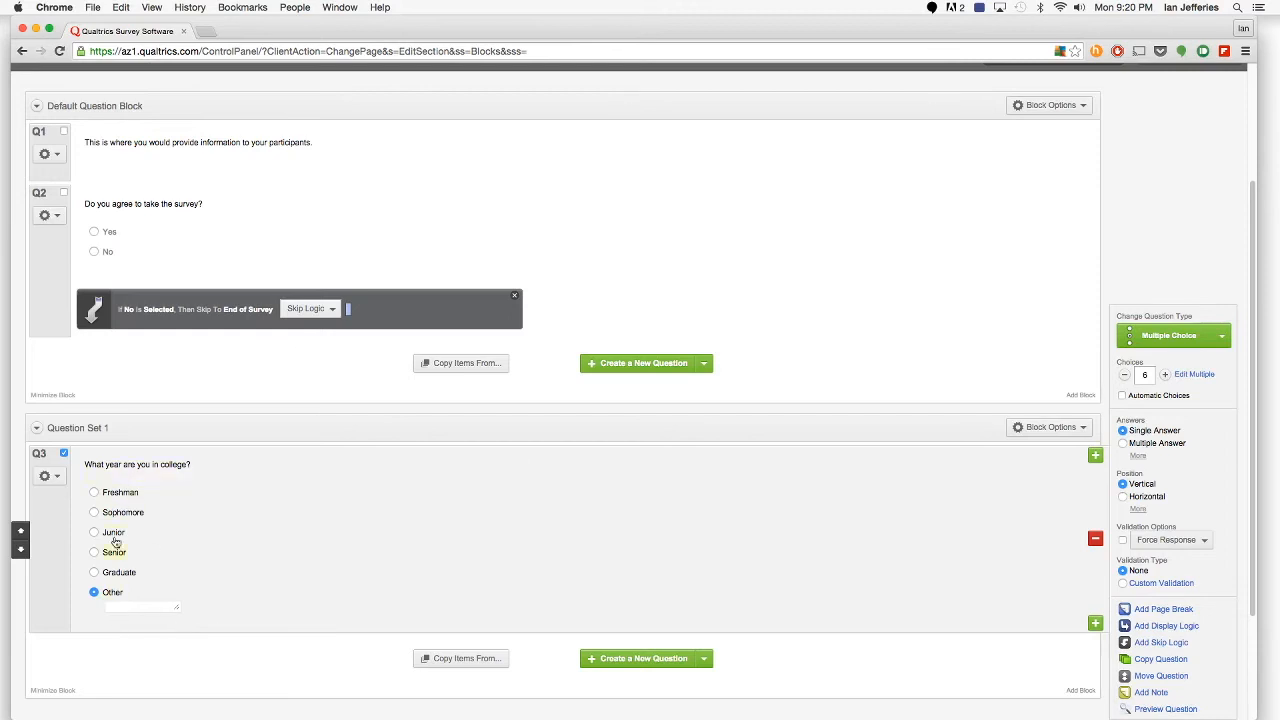
pyautogui.click(1122, 496)
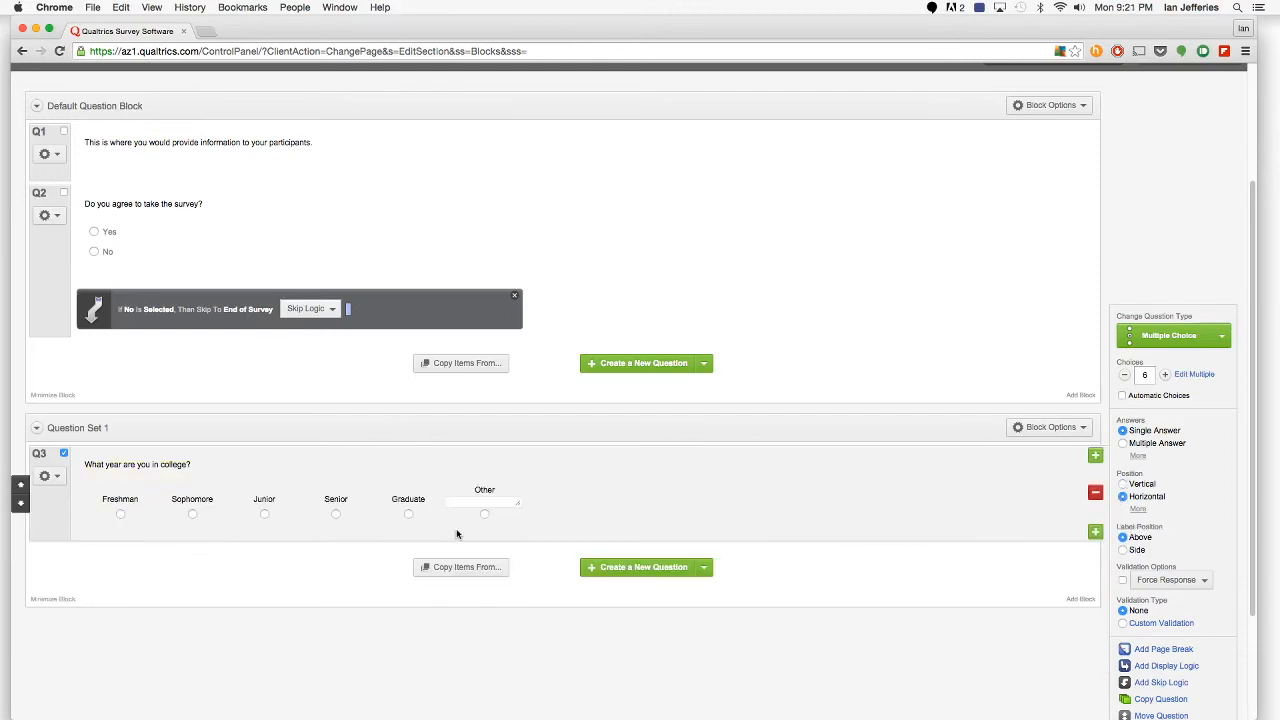
pyautogui.click(1123, 484)
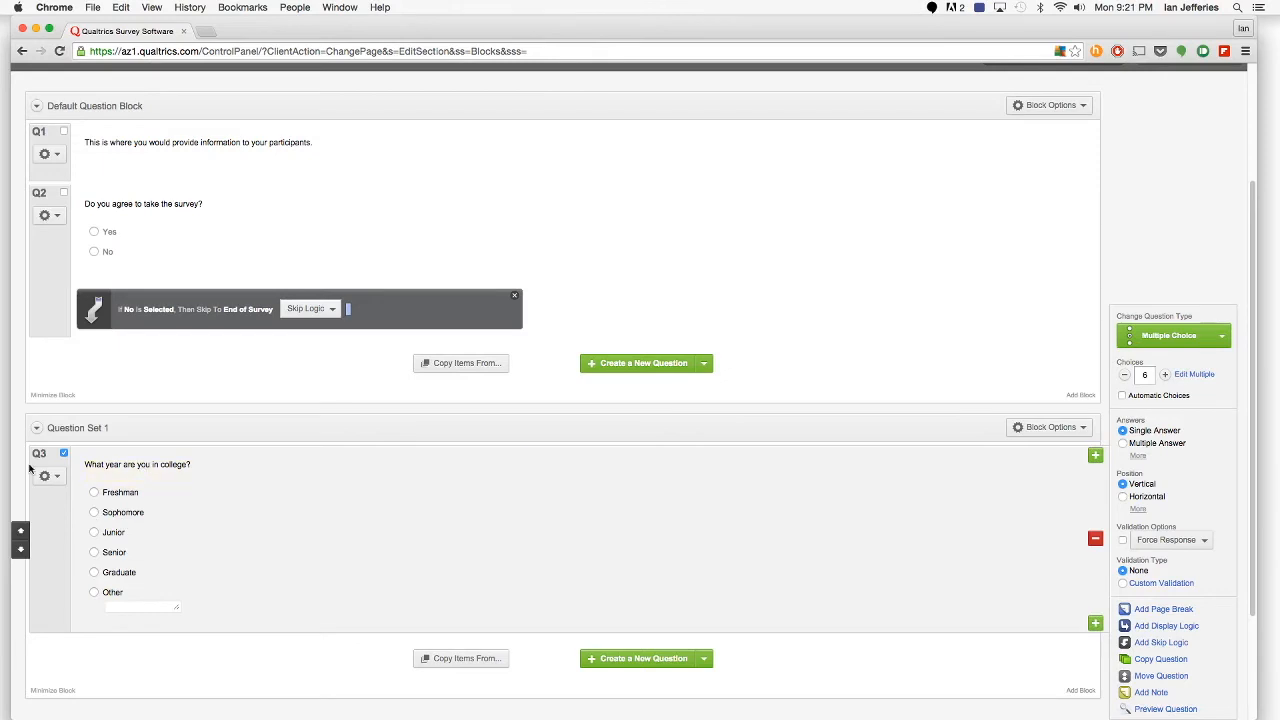
# Add a multiple choice question "What do you like about DU?" to the end of the Question Set 1 block.
pyautogui.scroll(-2, 837, 674)
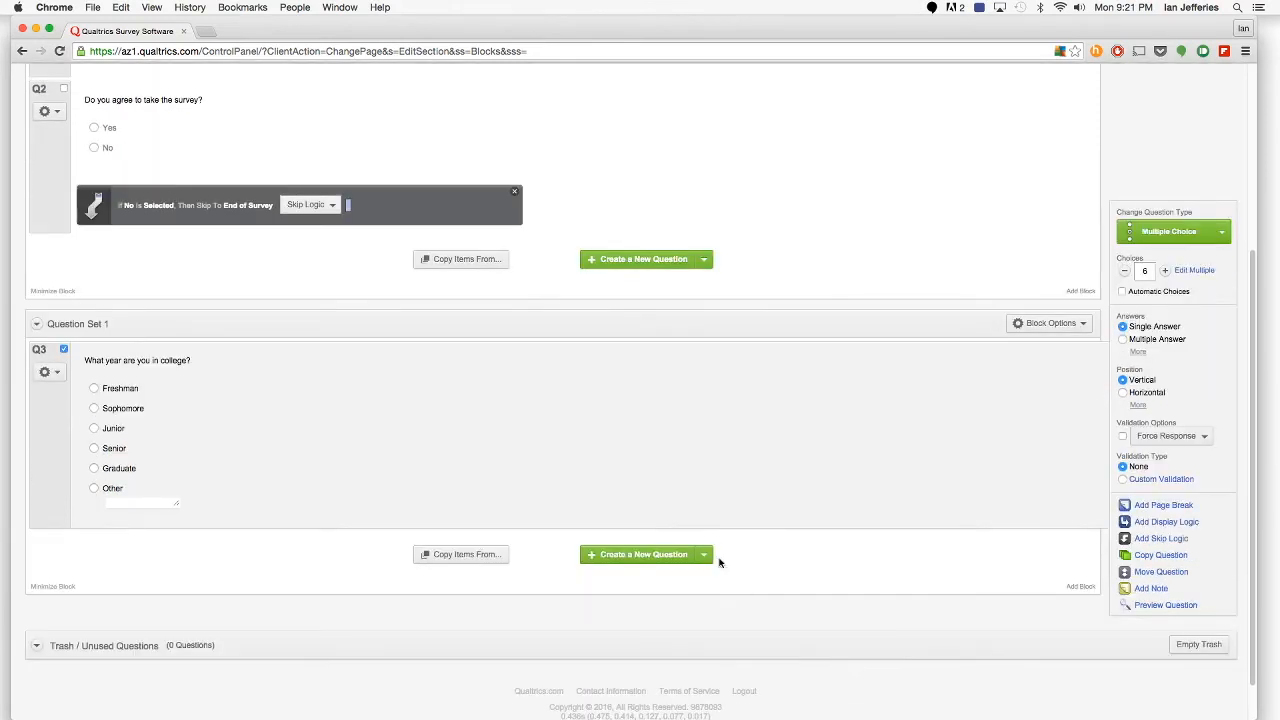
pyautogui.click(705, 555)
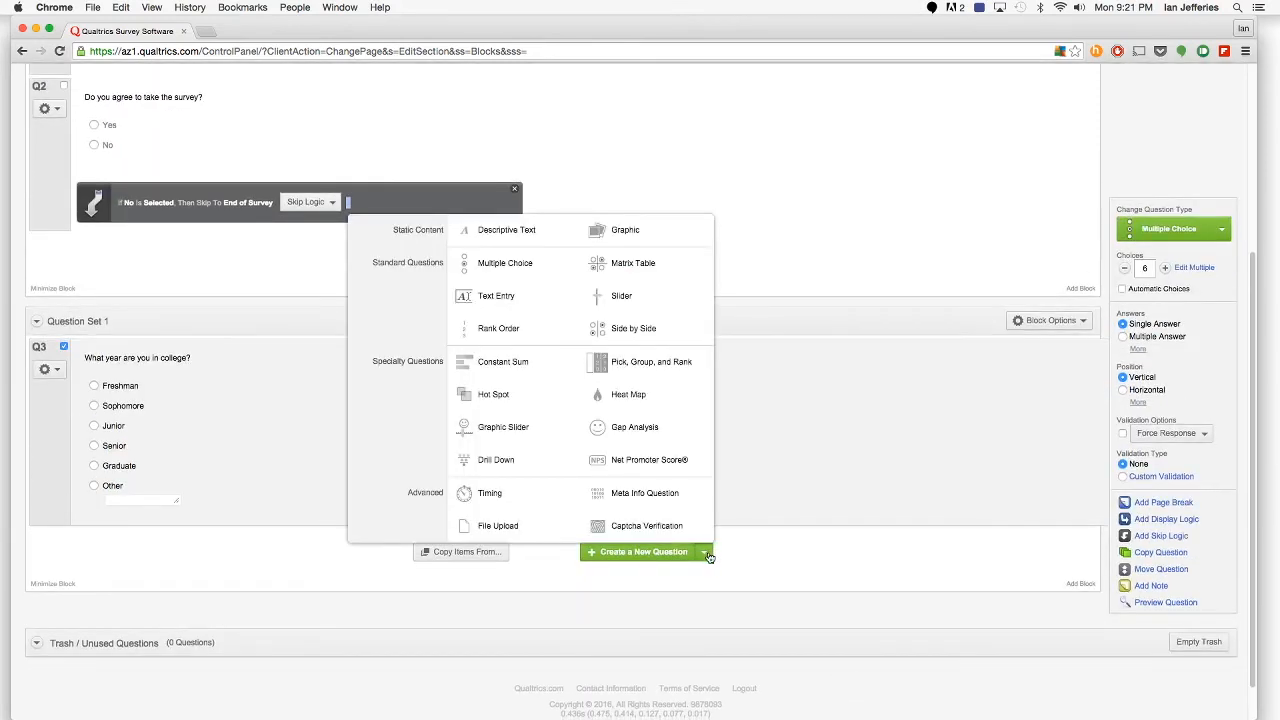
pyautogui.click(501, 257)
pyautogui.click(139, 558)
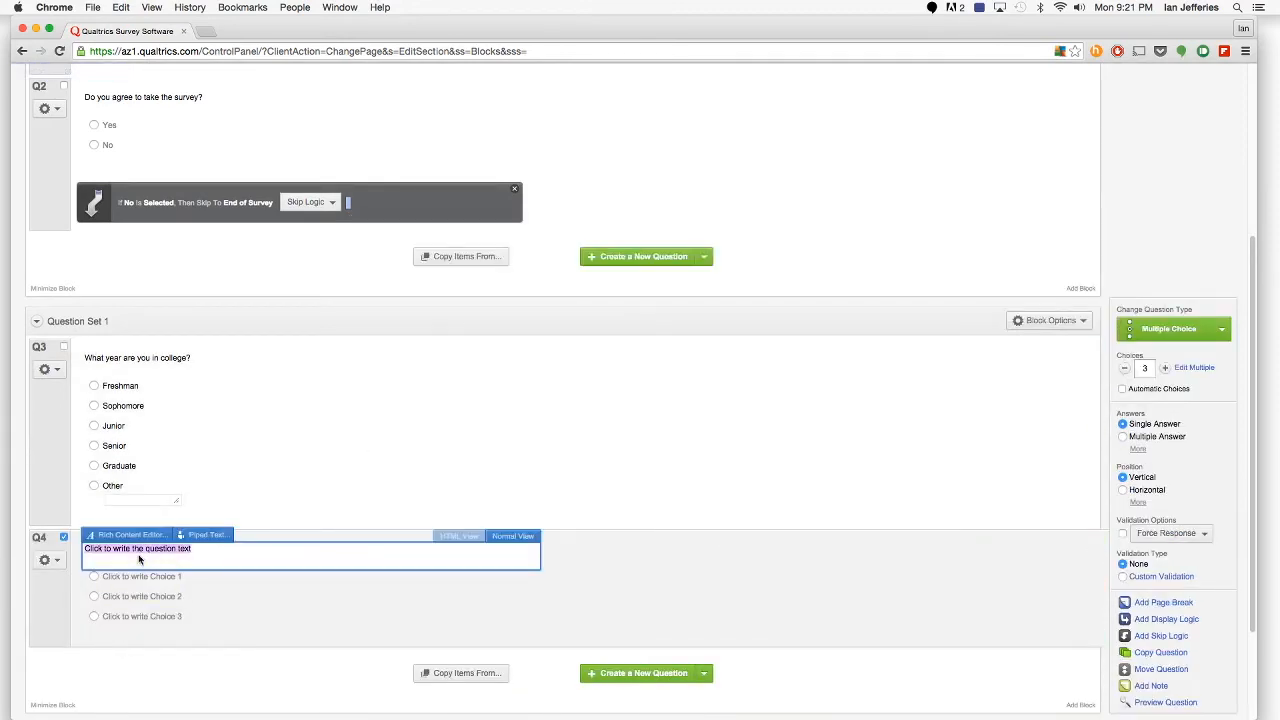
pyautogui.write('Ho')
pyautogui.press('BackSpace')
pyautogui.press('BackSpace')
pyautogui.write('What do you')
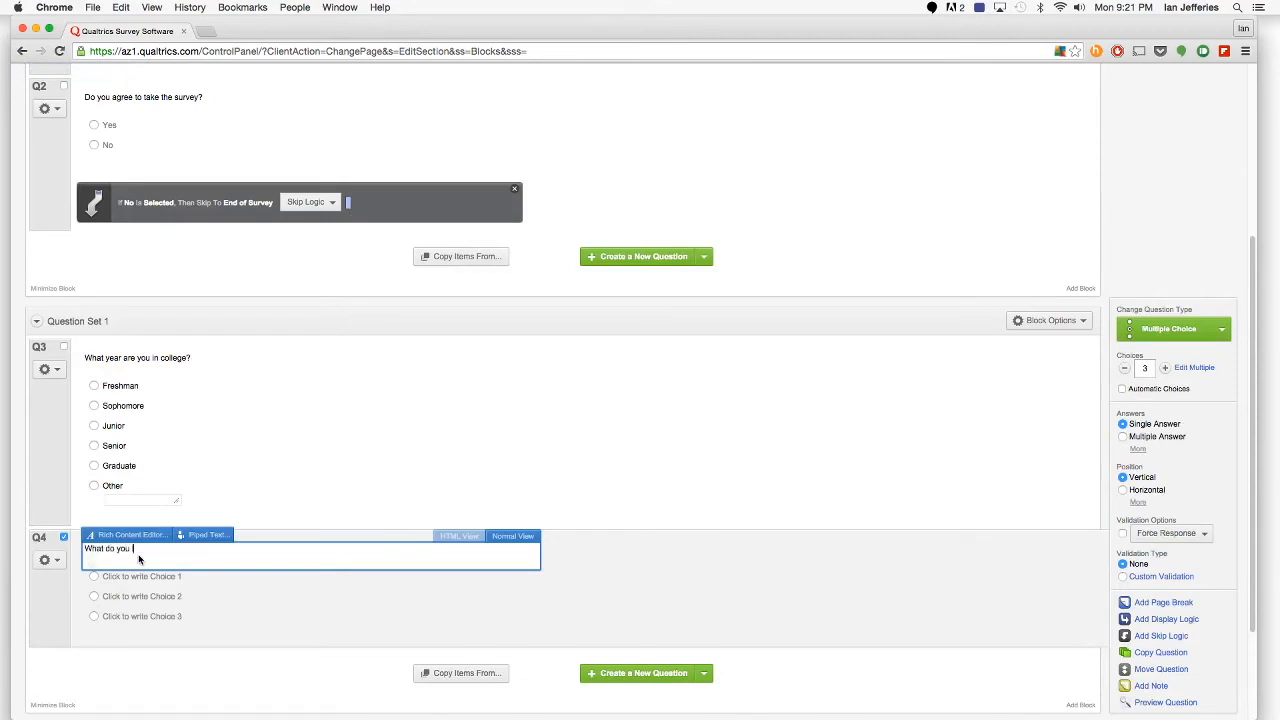
pyautogui.write(' like about DU?')
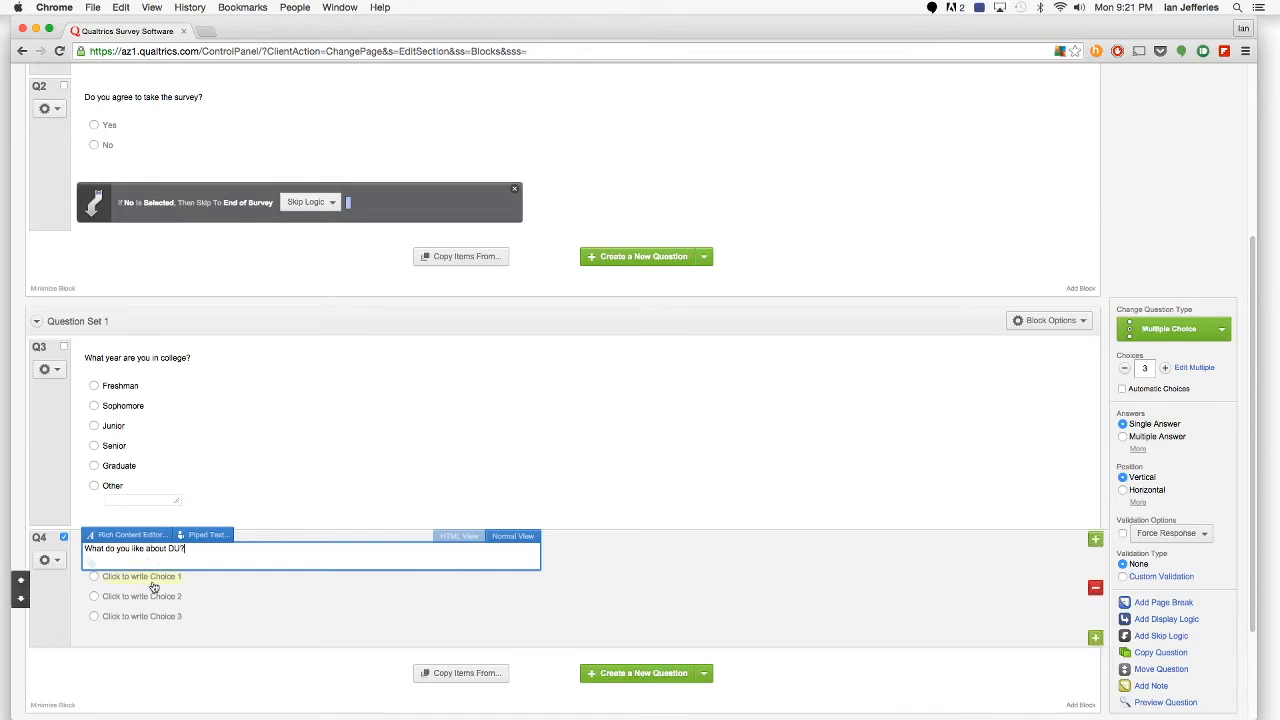
# Give the DU question the four choices Location, Program, Cost and Teachers.
pyautogui.click(153, 578)
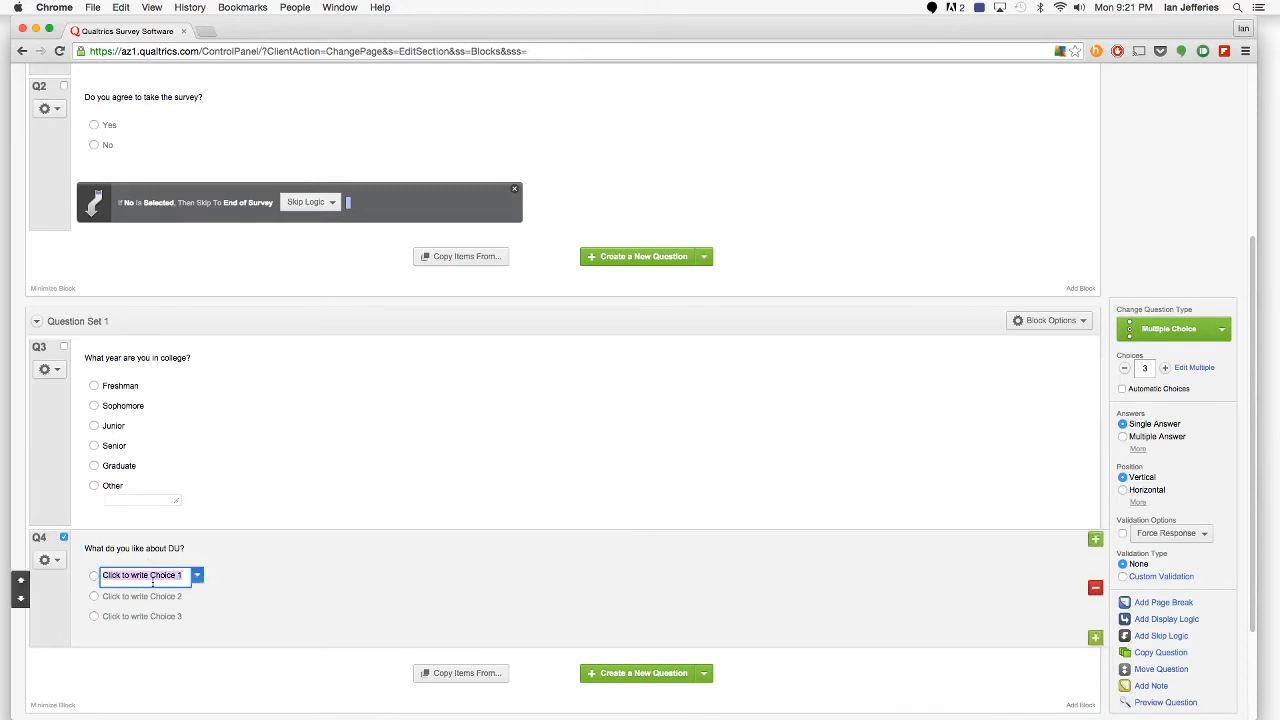
pyautogui.write('Location')
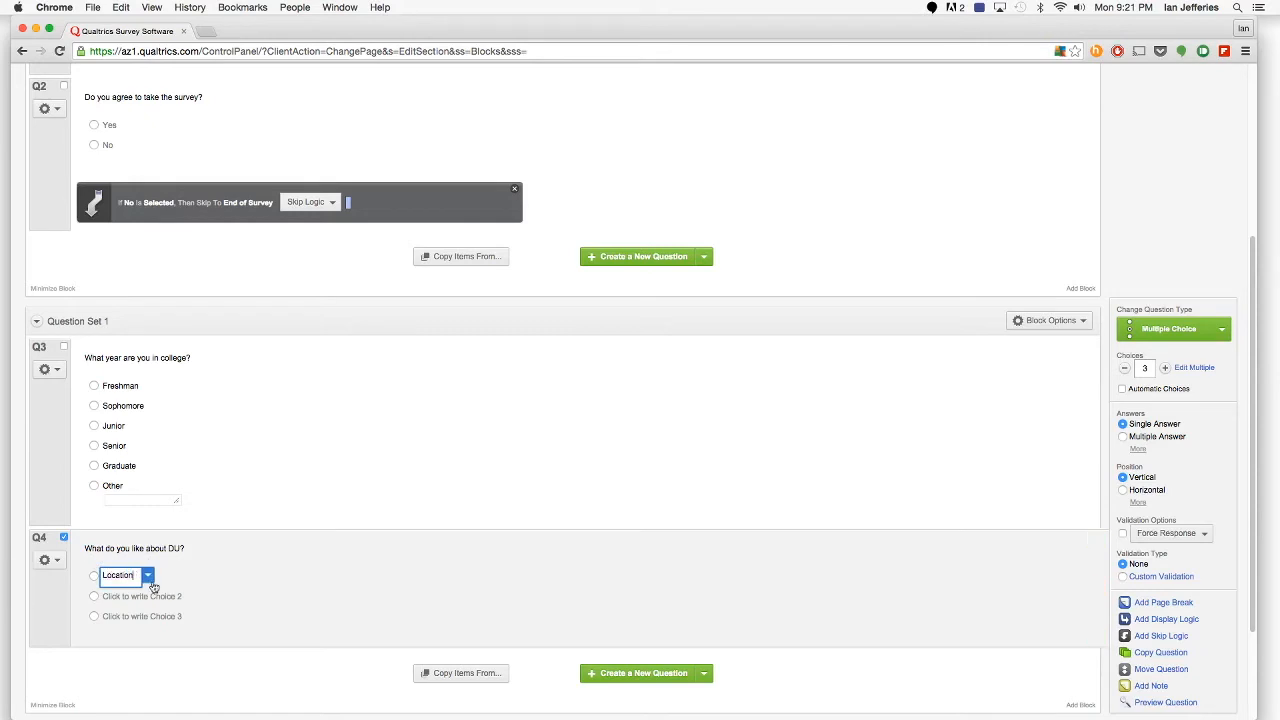
pyautogui.press('Return')
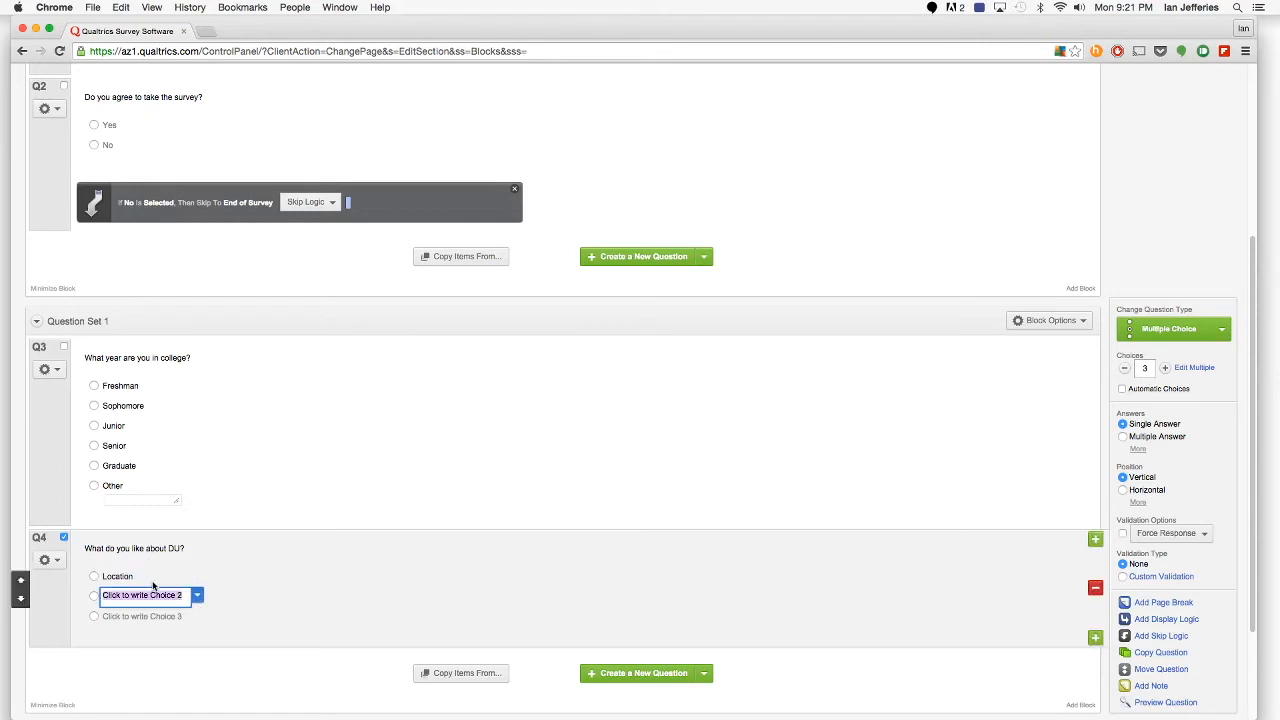
pyautogui.write('Program')
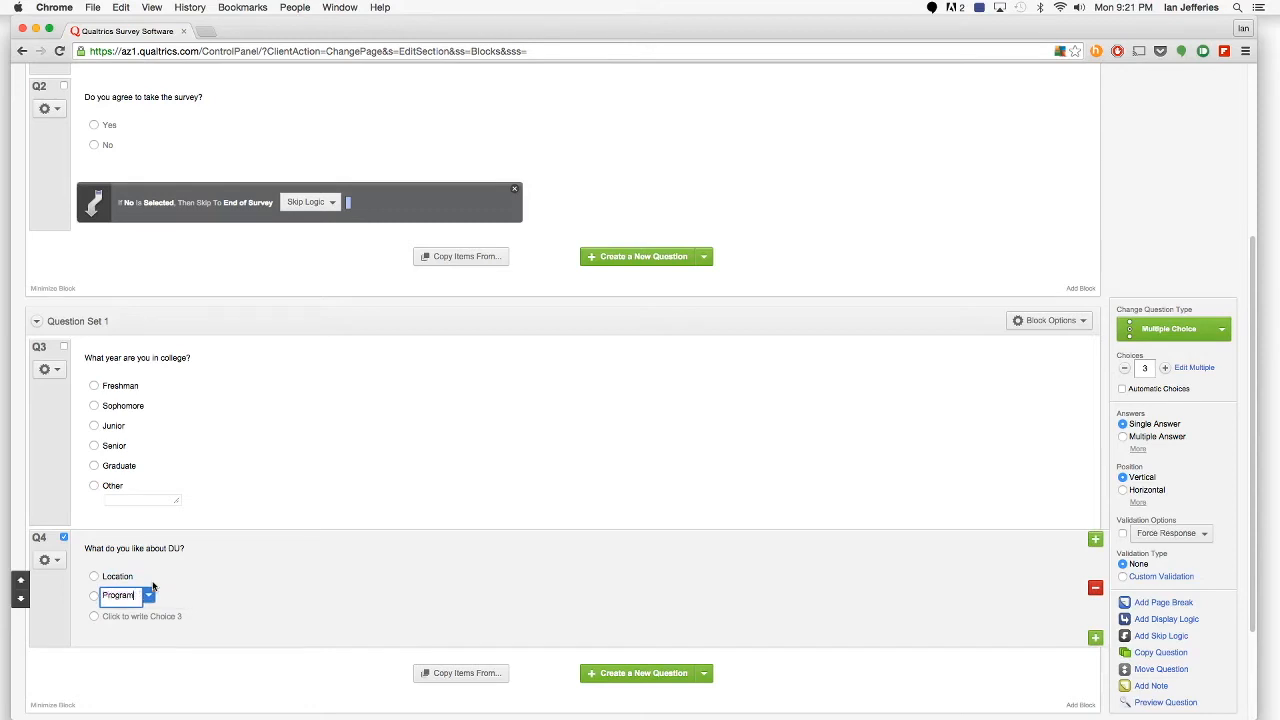
pyautogui.press('Return')
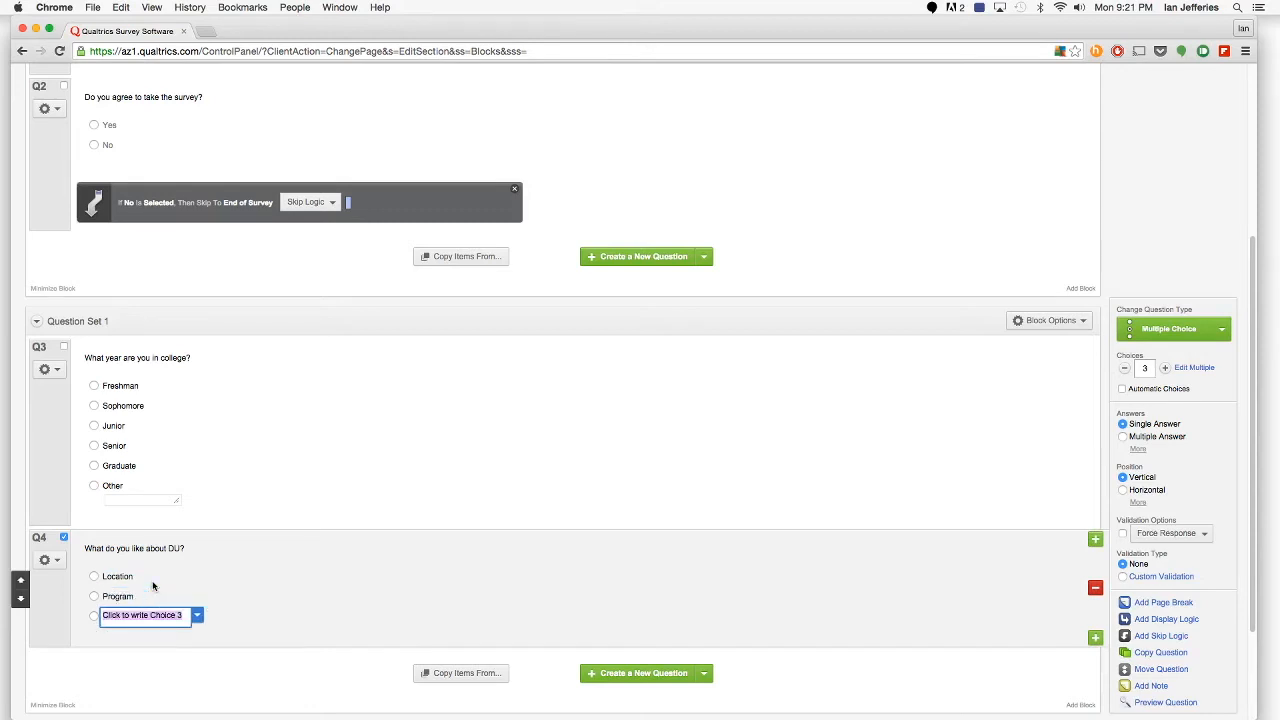
pyautogui.write('Cost')
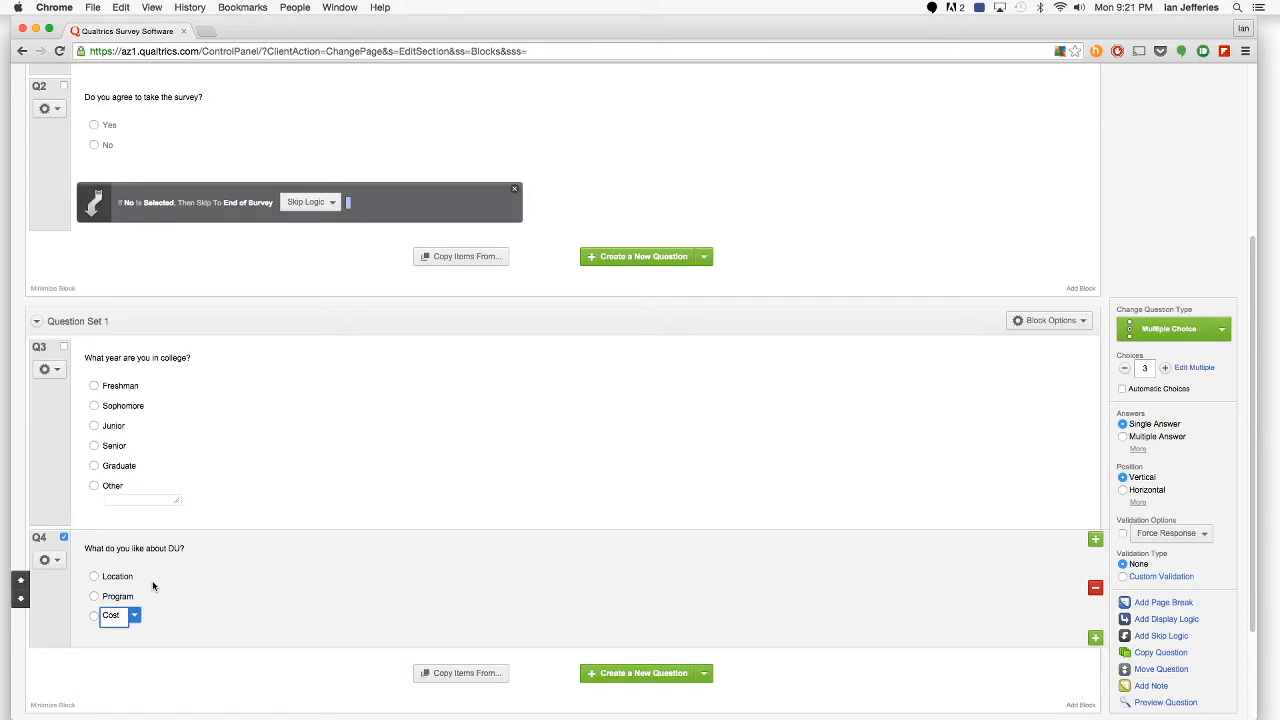
pyautogui.press('Return')
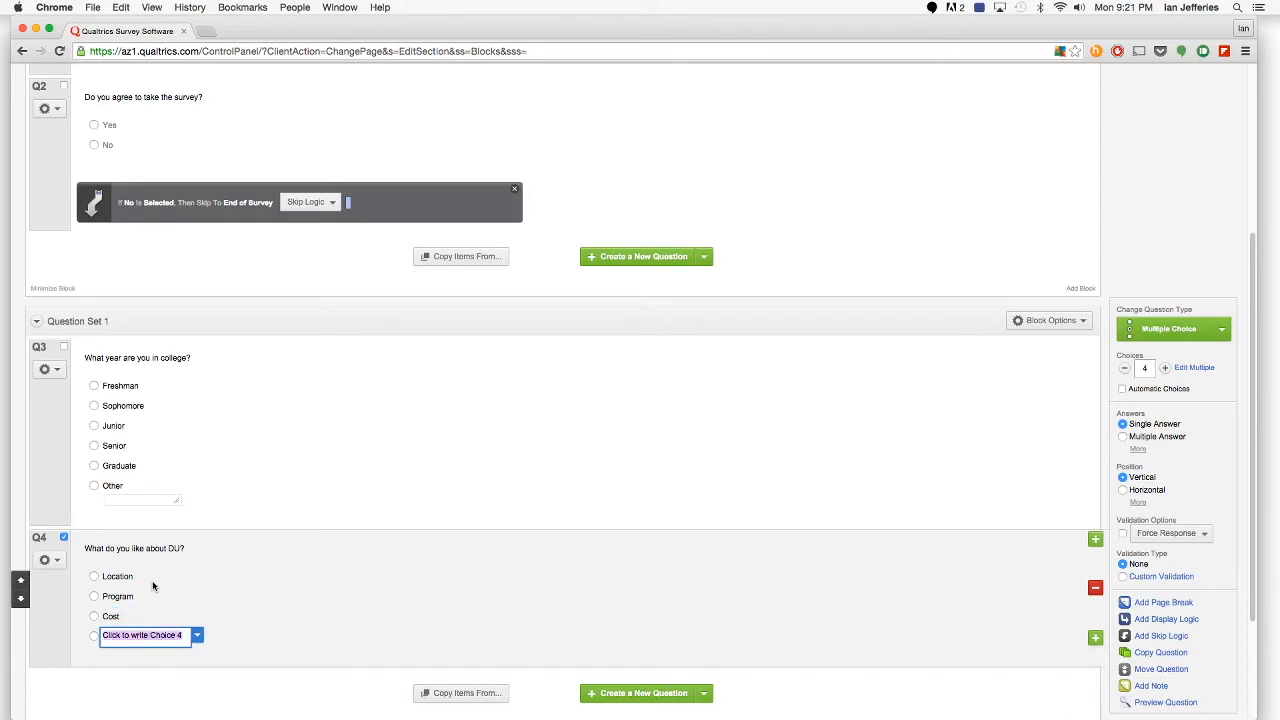
pyautogui.write('Teacherw')
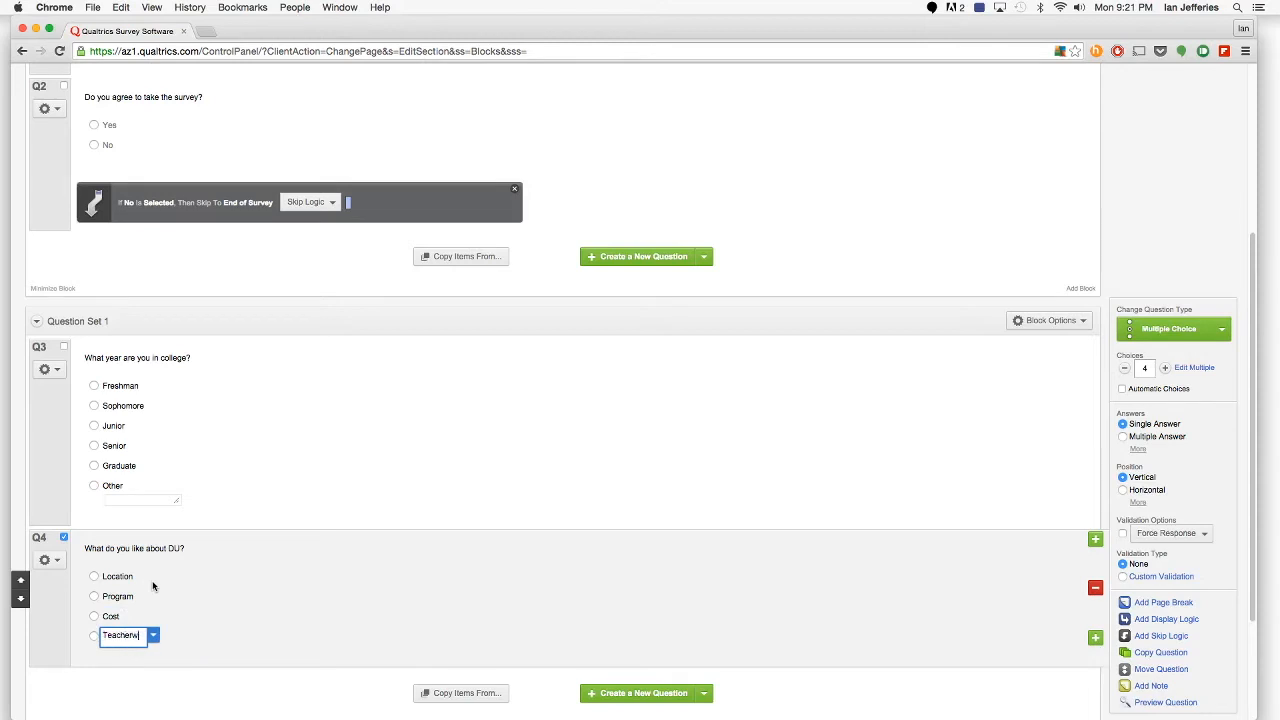
pyautogui.press('BackSpace')
pyautogui.write('s')
pyautogui.click(231, 603)
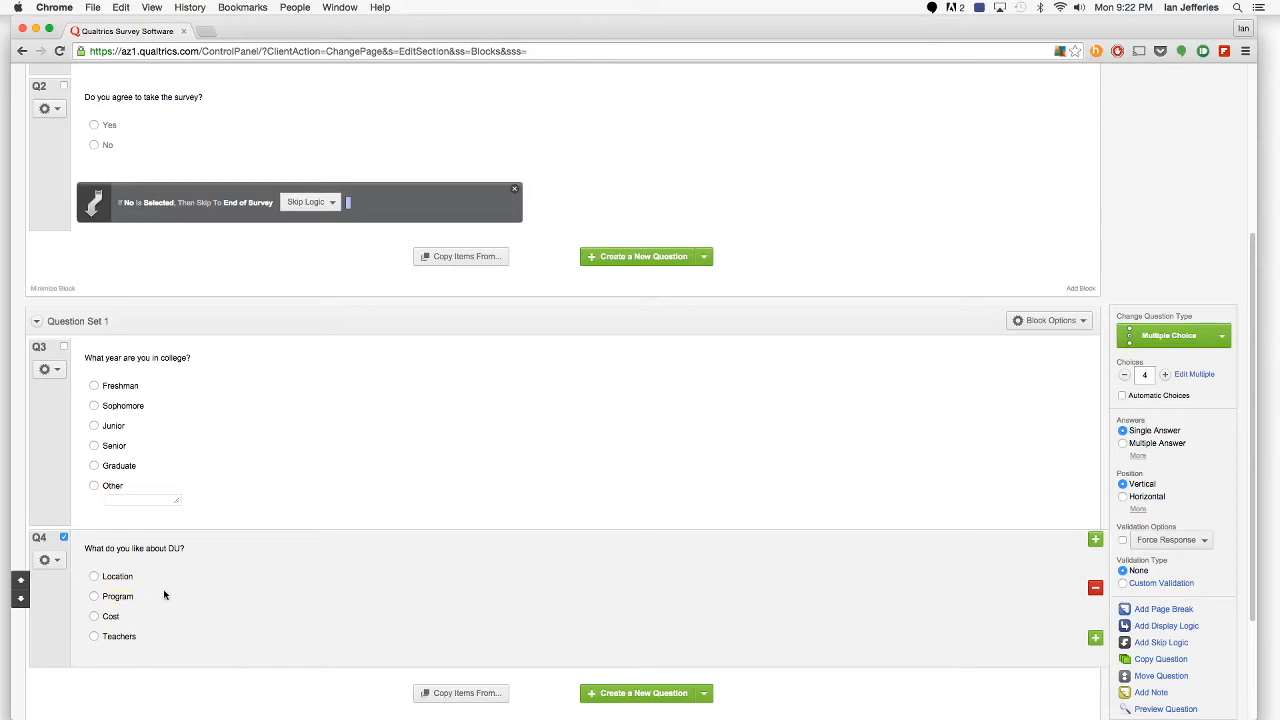
# Set the DU question to Multiple Answer and test the Location checkbox.
pyautogui.click(1123, 444)
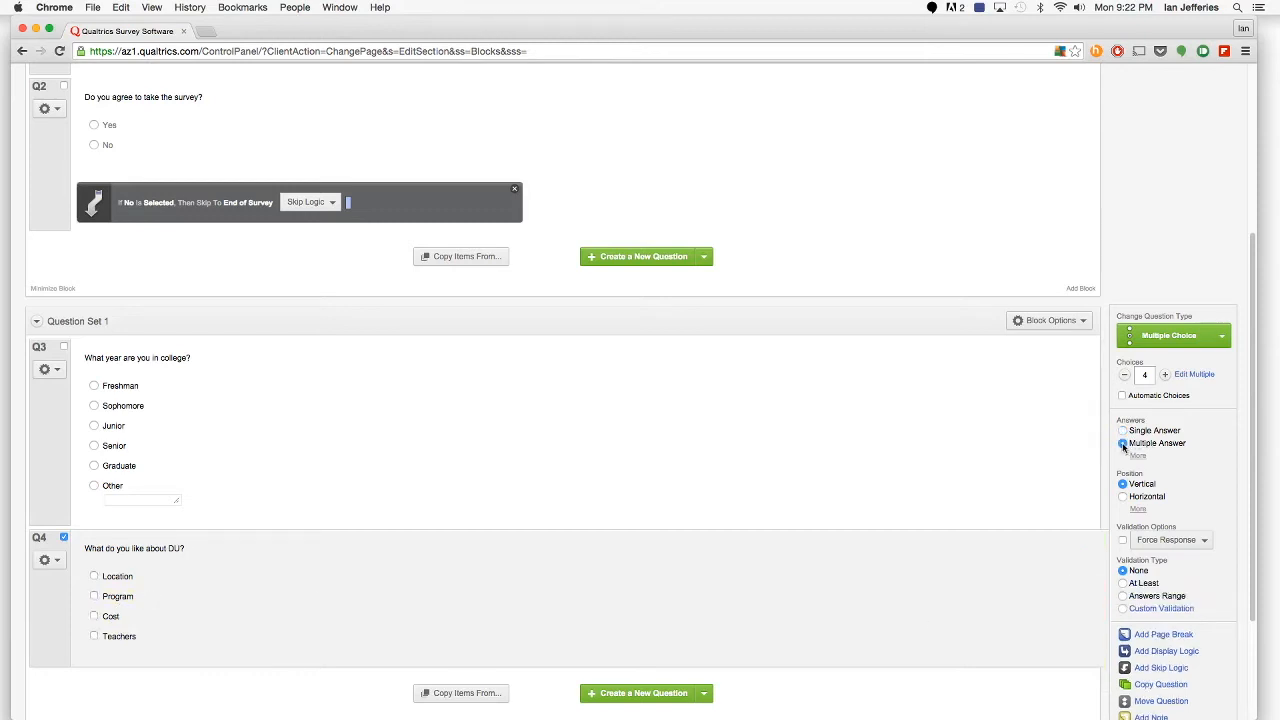
pyautogui.click(94, 577)
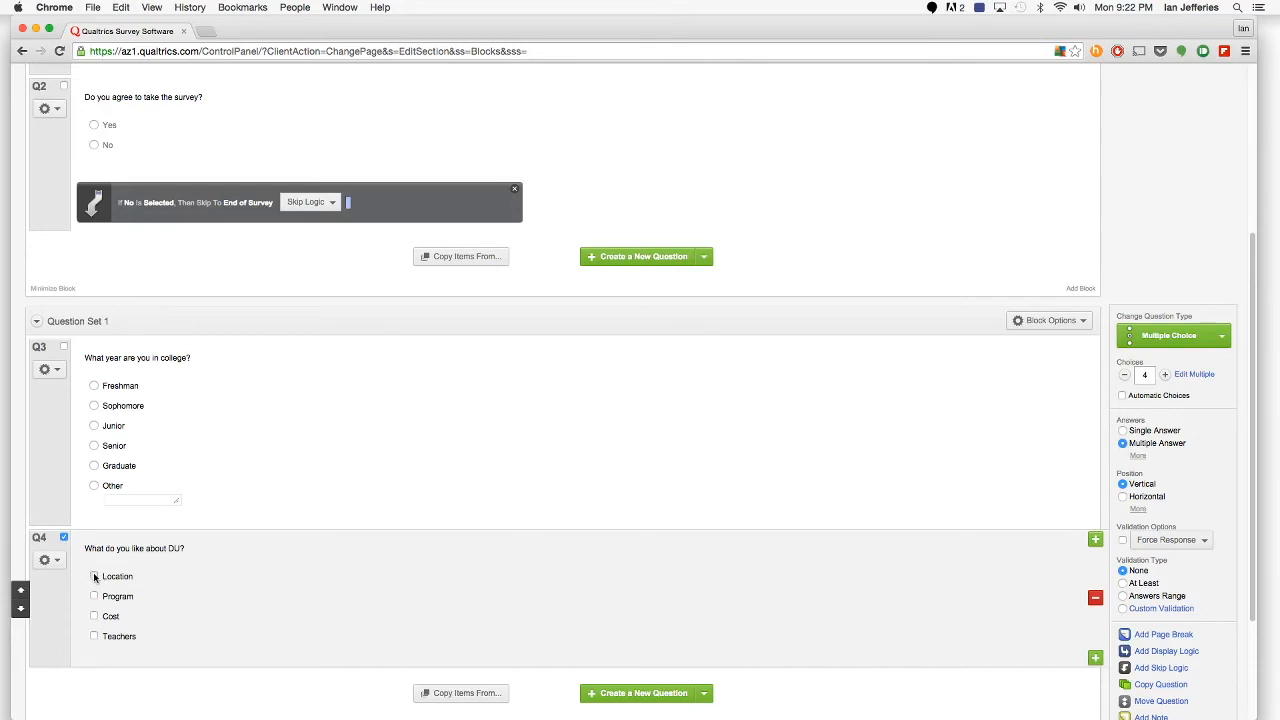
# Test selecting and clearing the Location, Program, Cost and Teachers checkboxes in the DU question.
pyautogui.click(94, 597)
pyautogui.click(94, 616)
pyautogui.click(94, 635)
pyautogui.click(94, 597)
pyautogui.click(94, 616)
pyautogui.click(94, 577)
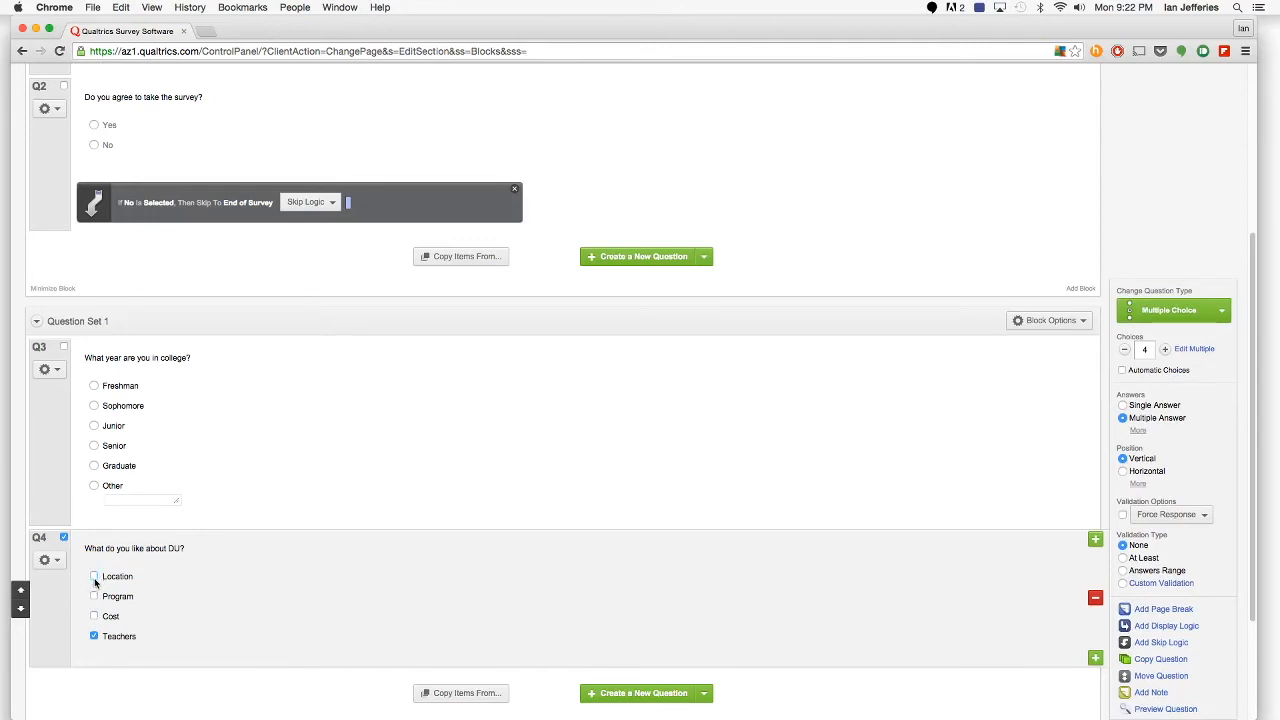
# Test single-answer selection by alternating Freshman and Sophomore in the college year question, and check several choices in the DU question for comparison.
pyautogui.click(93, 386)
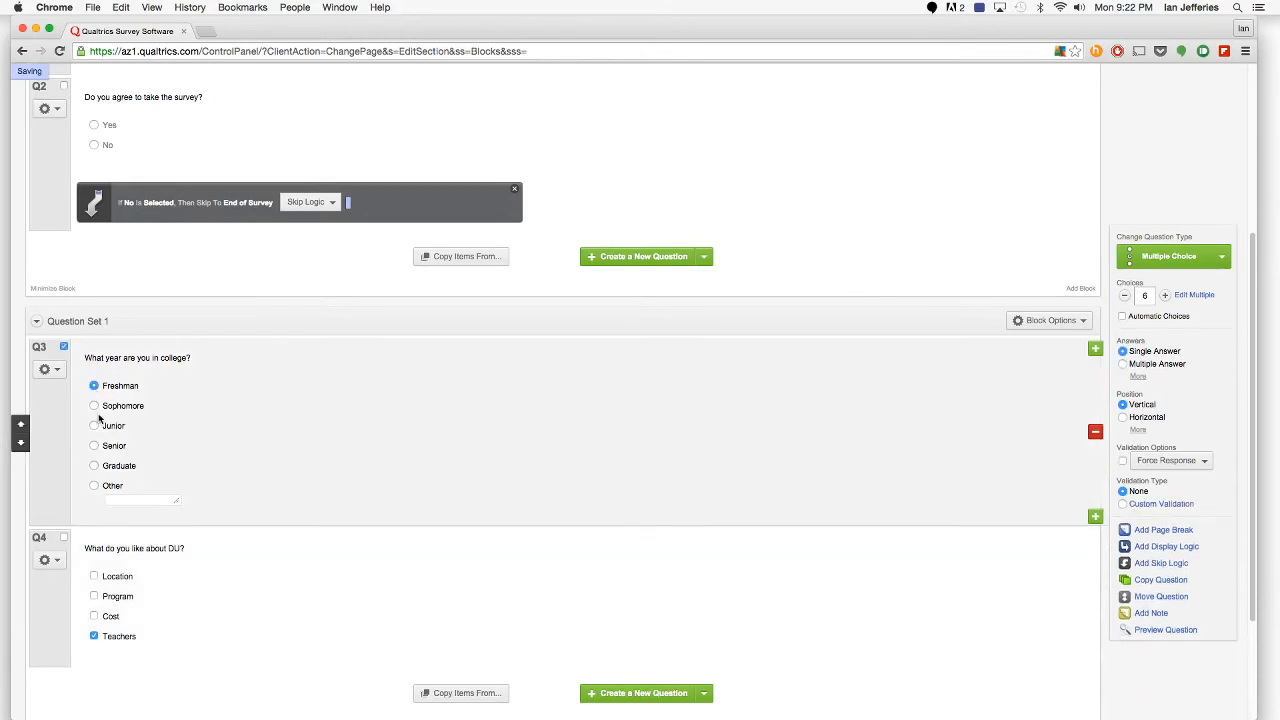
pyautogui.click(94, 406)
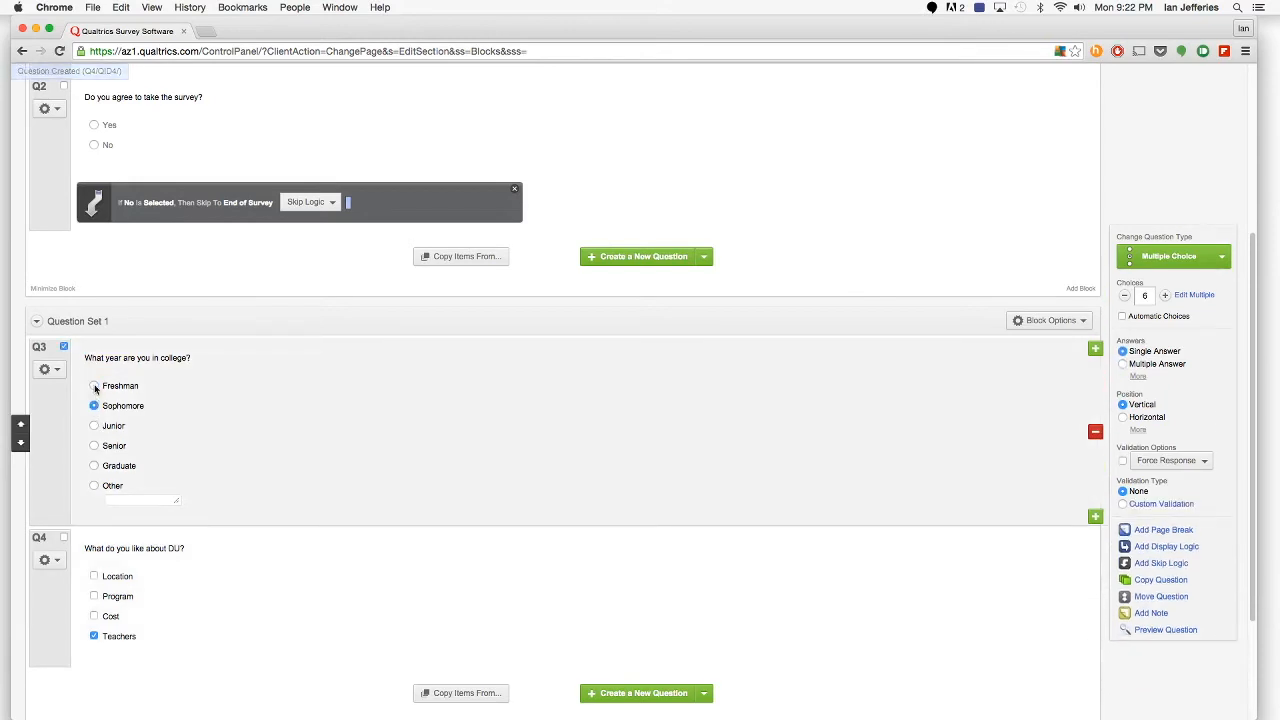
pyautogui.click(95, 387)
pyautogui.click(94, 406)
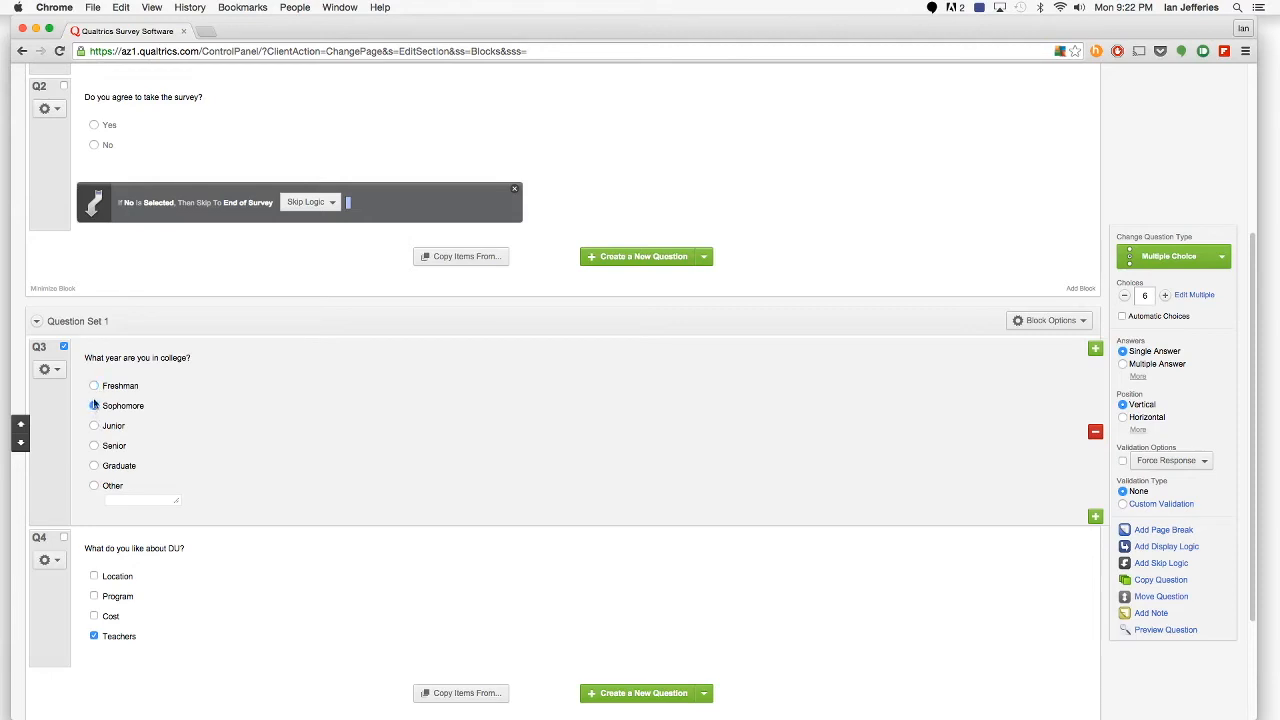
pyautogui.click(94, 387)
pyautogui.click(94, 406)
pyautogui.click(94, 387)
pyautogui.click(94, 406)
pyautogui.click(94, 387)
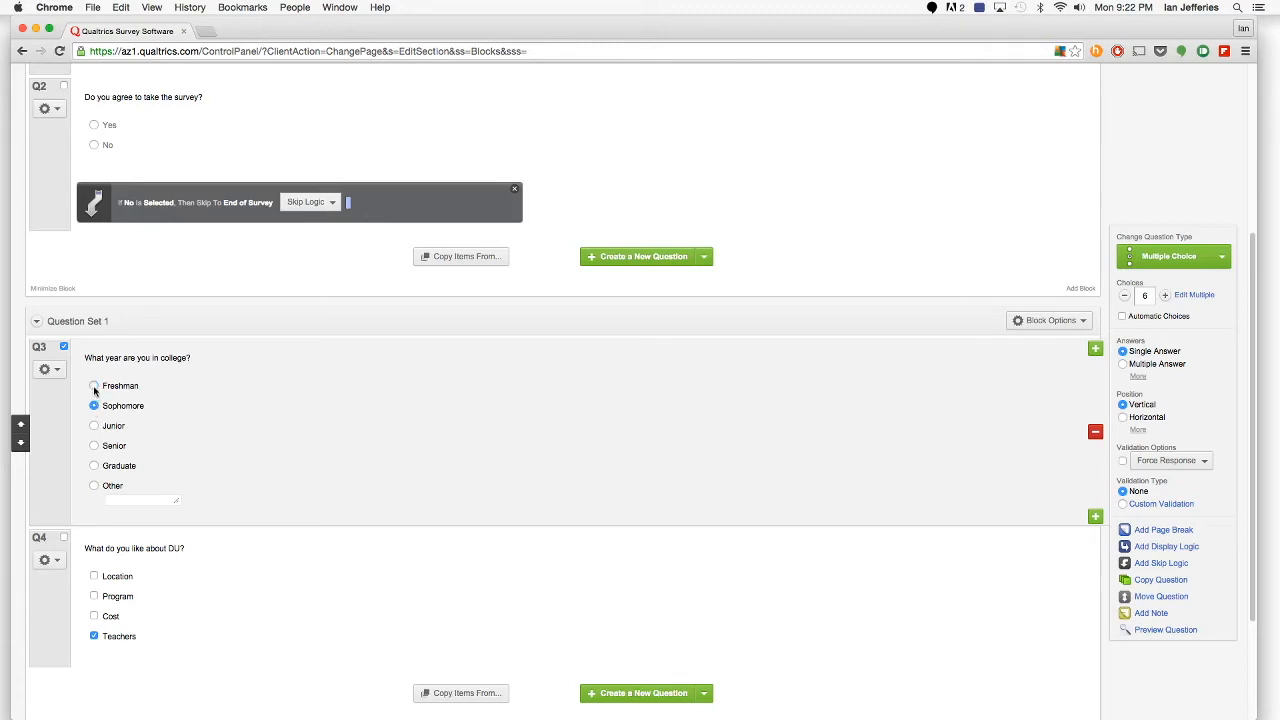
pyautogui.click(94, 596)
pyautogui.click(94, 577)
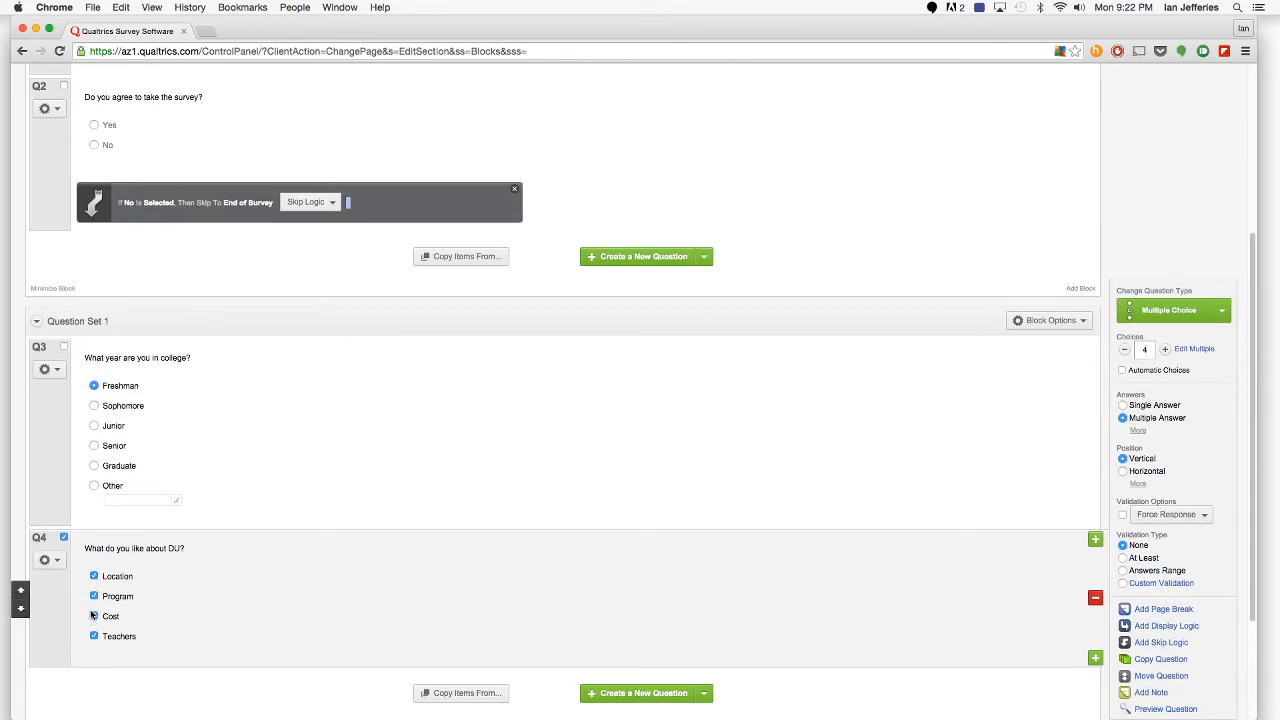
# Add a multiple choice question "How much do you like the location of DU?" to the end of the Question Set 1 block.
pyautogui.scroll(-1, 806, 638)
pyautogui.scroll(-2, 806, 638)
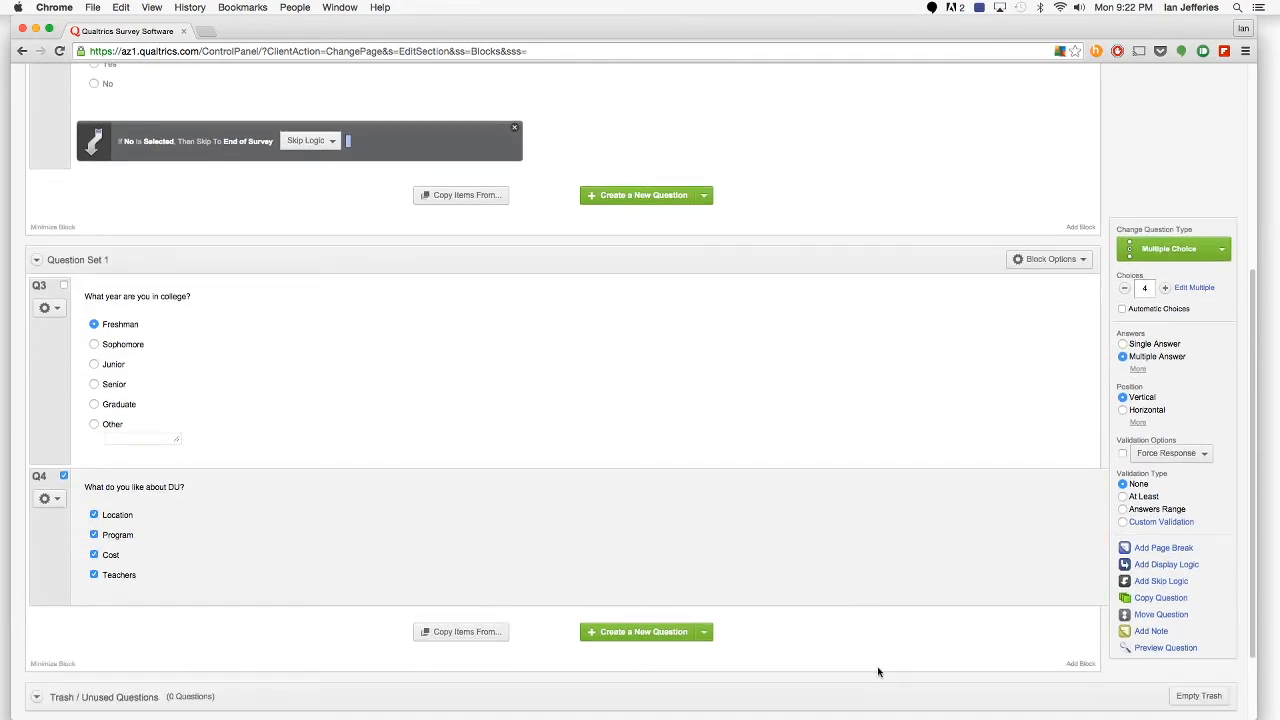
pyautogui.click(705, 638)
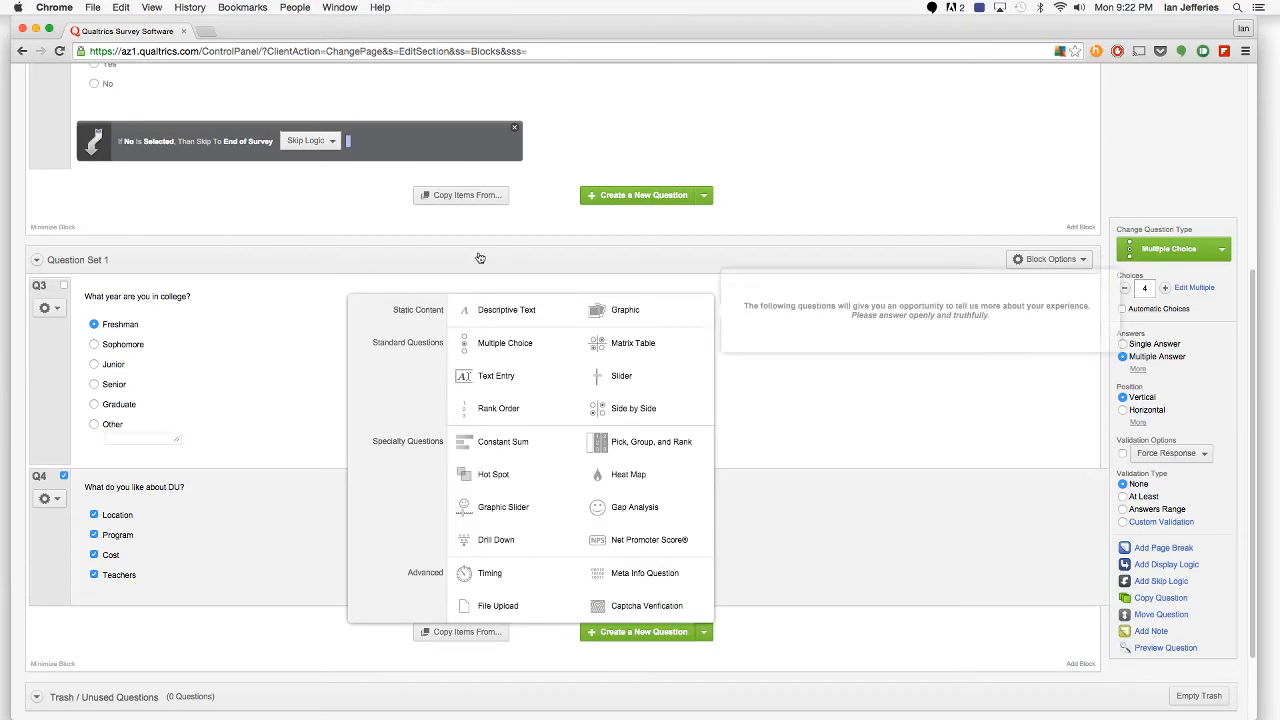
pyautogui.click(505, 343)
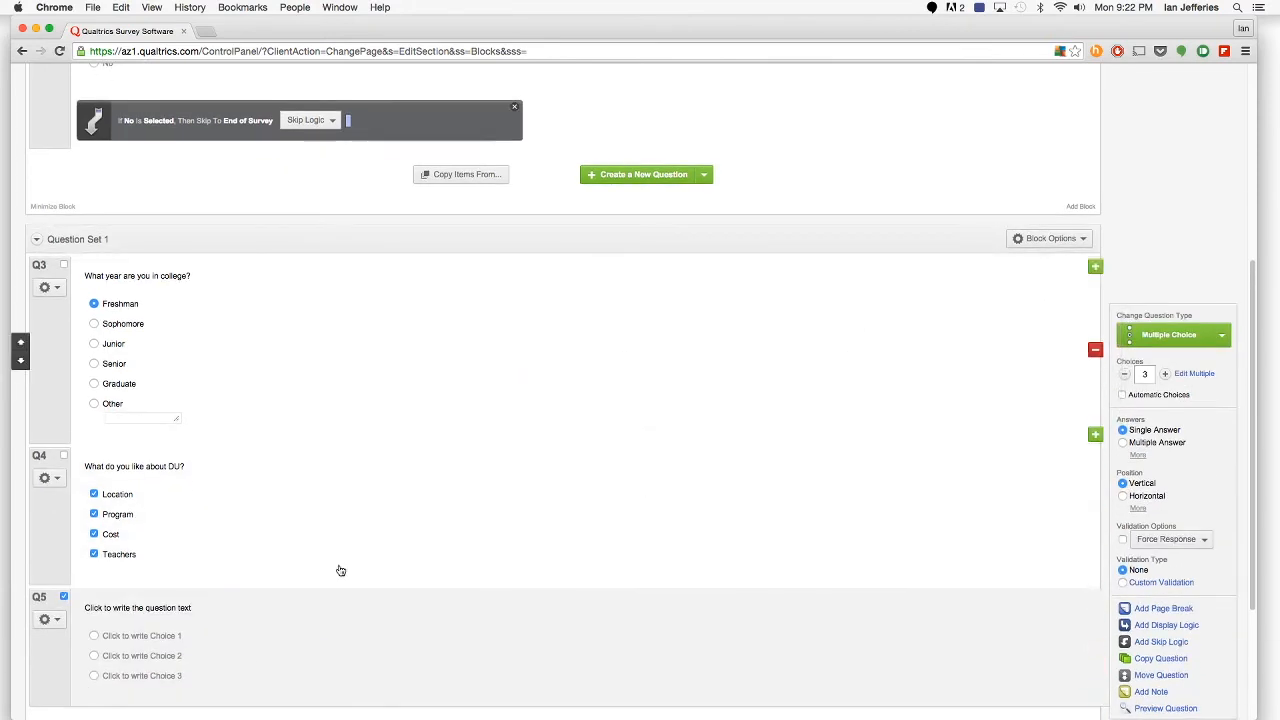
pyautogui.click(132, 607)
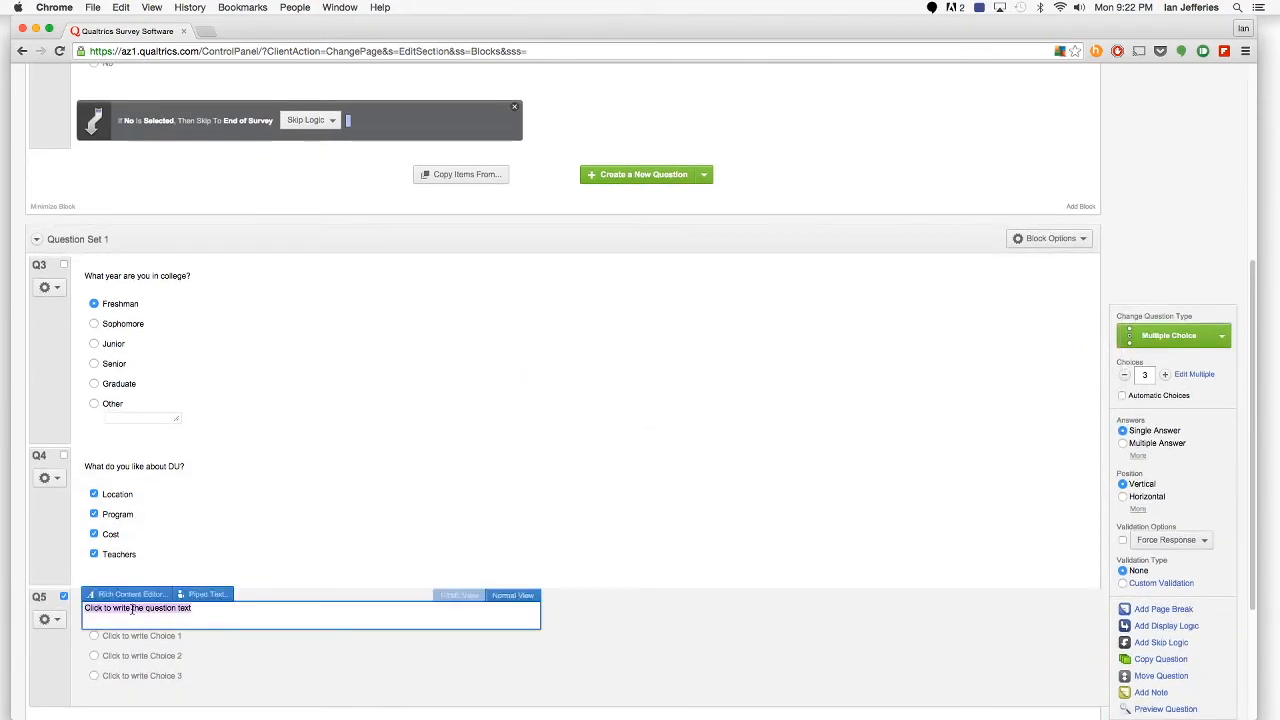
pyautogui.write('How')
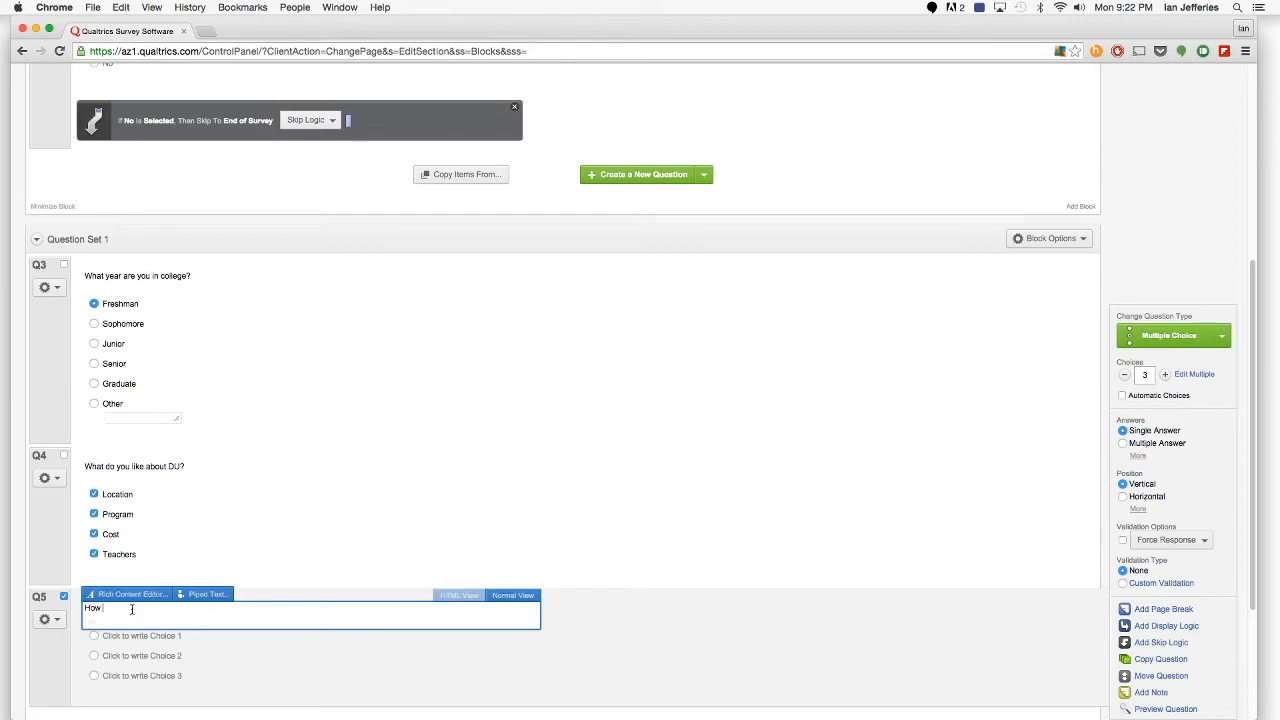
pyautogui.write(' much do you like the locati')
pyautogui.write('DU')
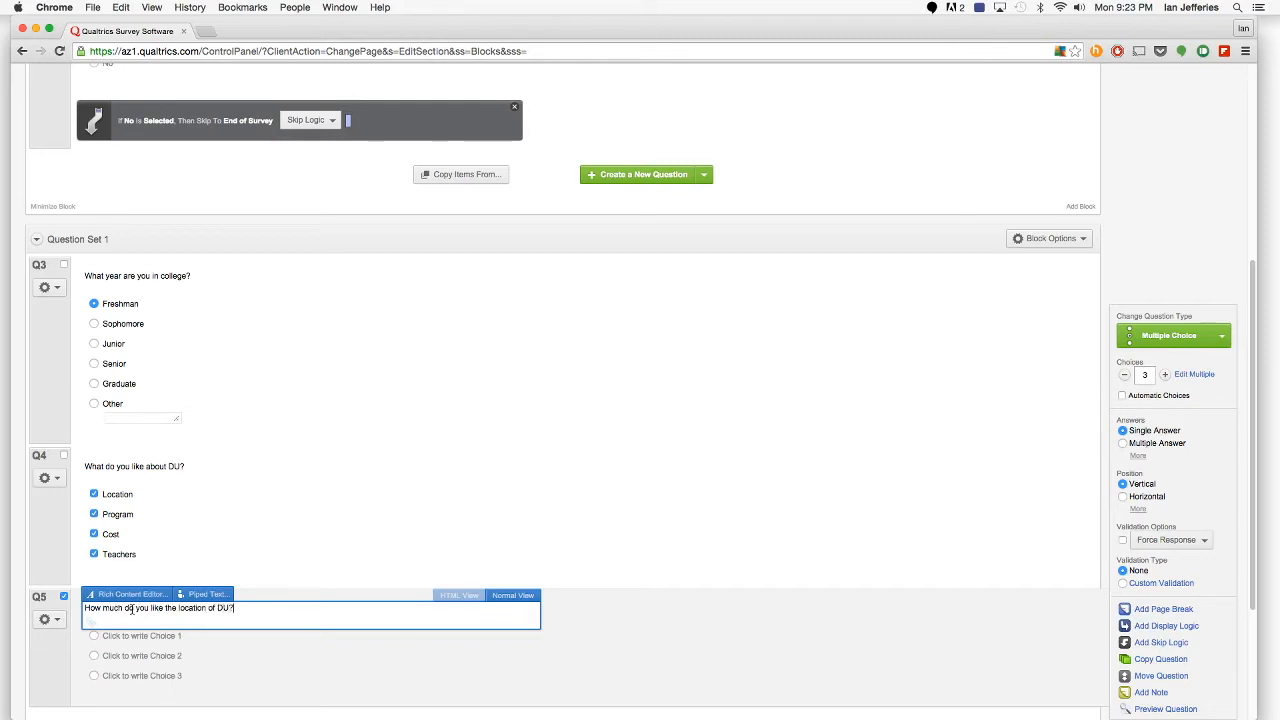
pyautogui.write('?')
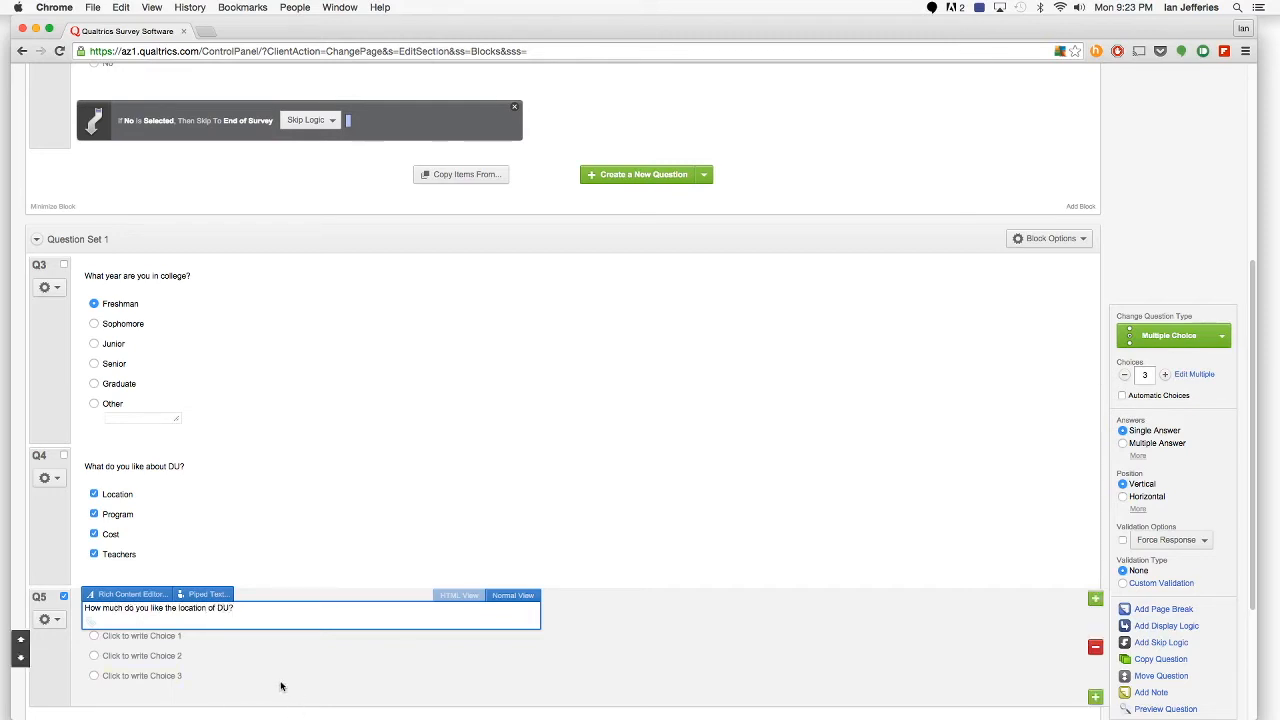
pyautogui.press('Return')
pyautogui.press('BackSpace')
pyautogui.click(621, 656)
# Turn on automatic choices for the location question and browse the available answer scales.
pyautogui.scroll(-2, 298, 648)
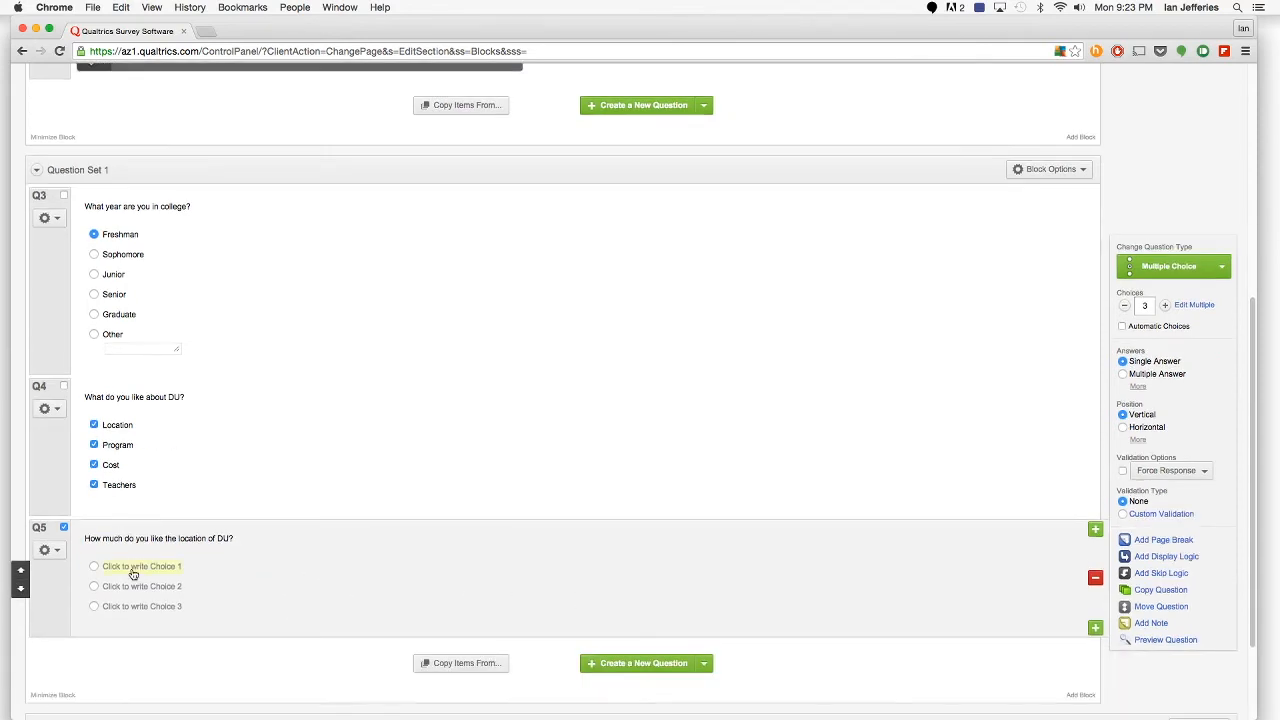
pyautogui.click(1122, 327)
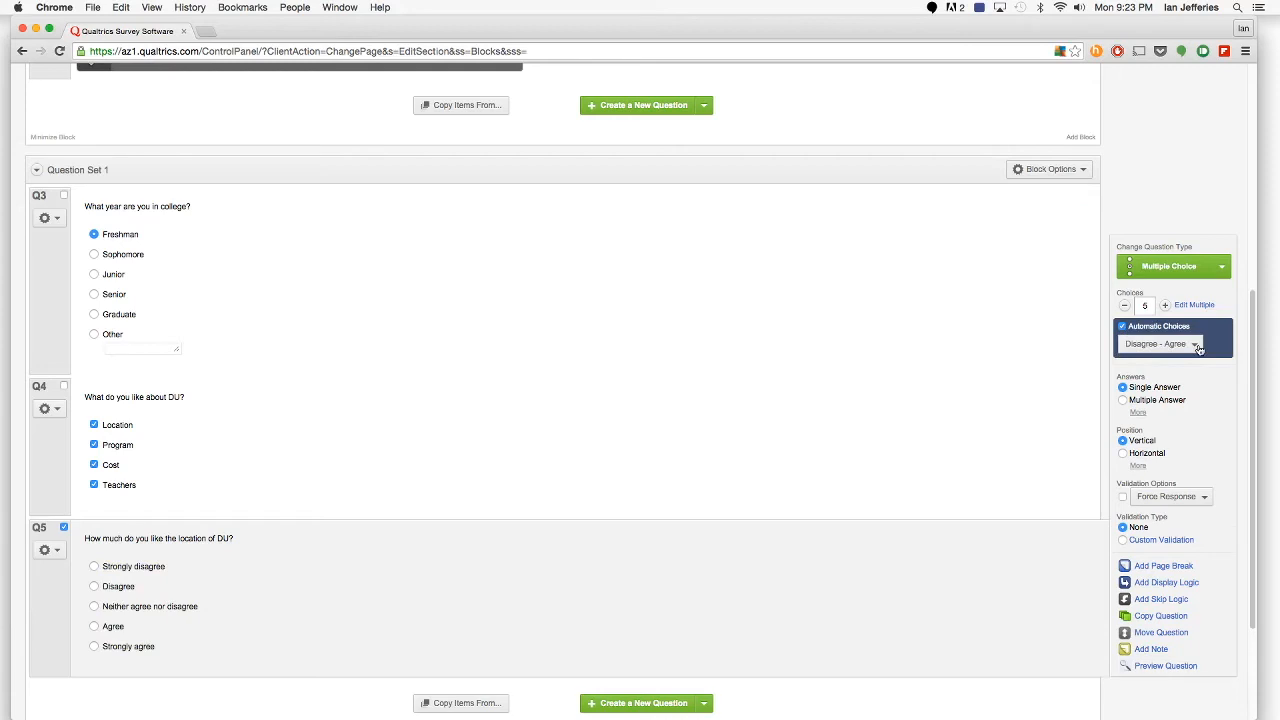
pyautogui.click(1196, 345)
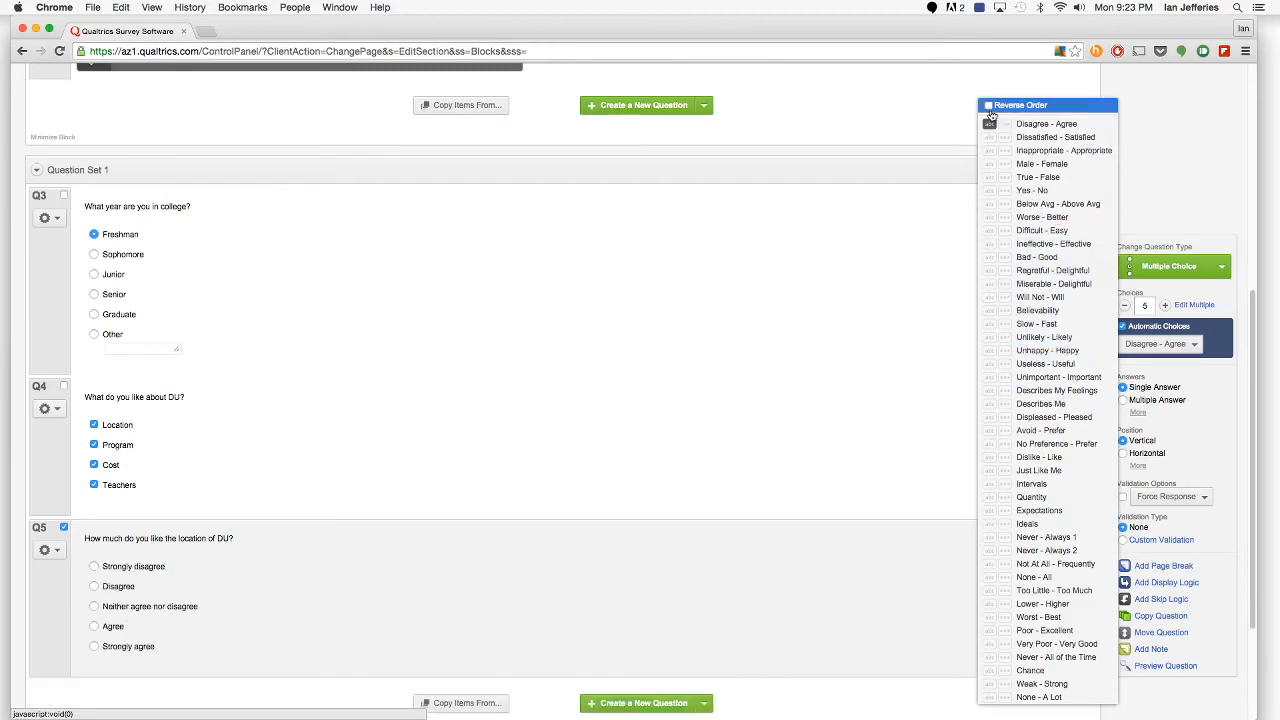
# Write custom choices for the location question: Not at all, Not very much, Neutral, Somewhat and Very Much.
pyautogui.click(145, 566)
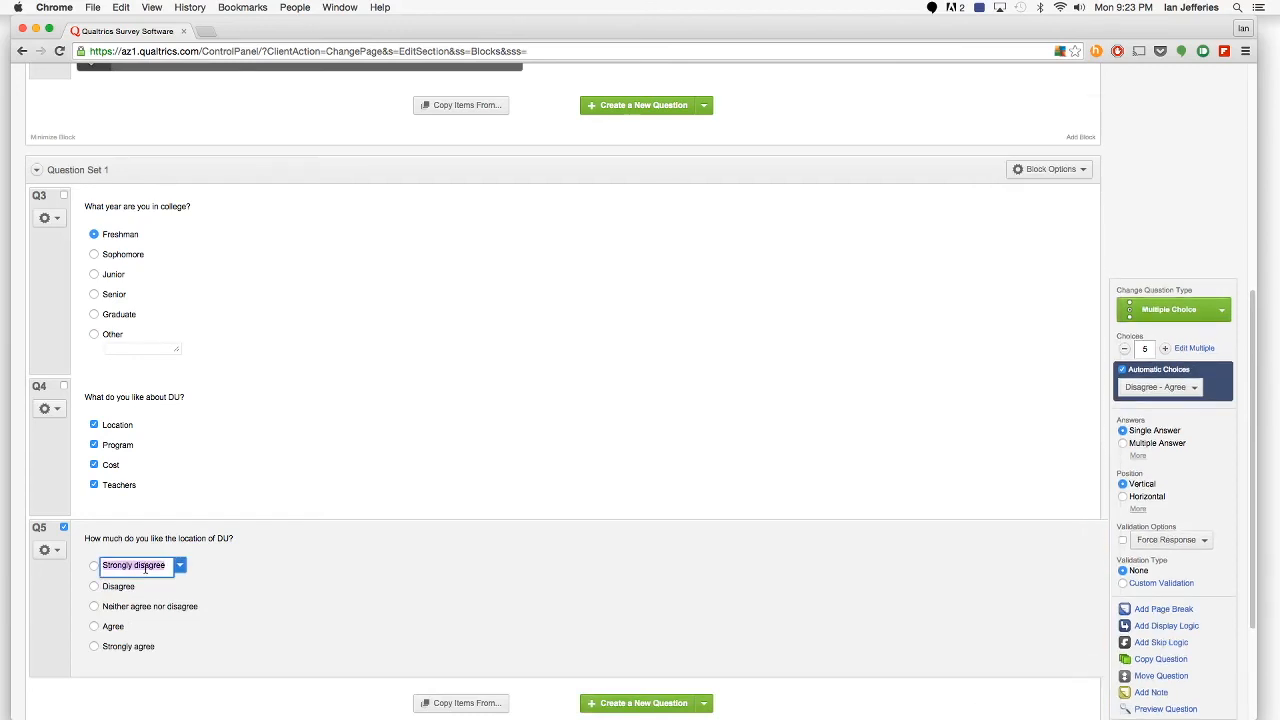
pyautogui.write('Not at all')
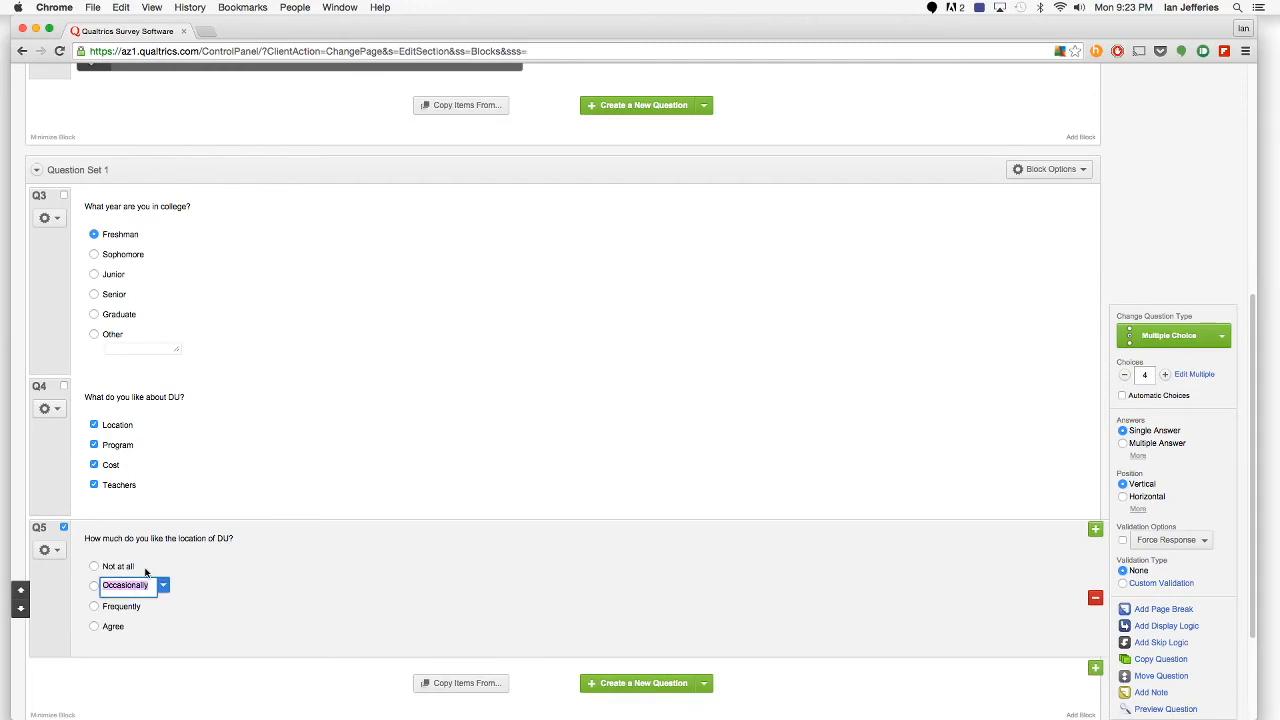
pyautogui.write('Not')
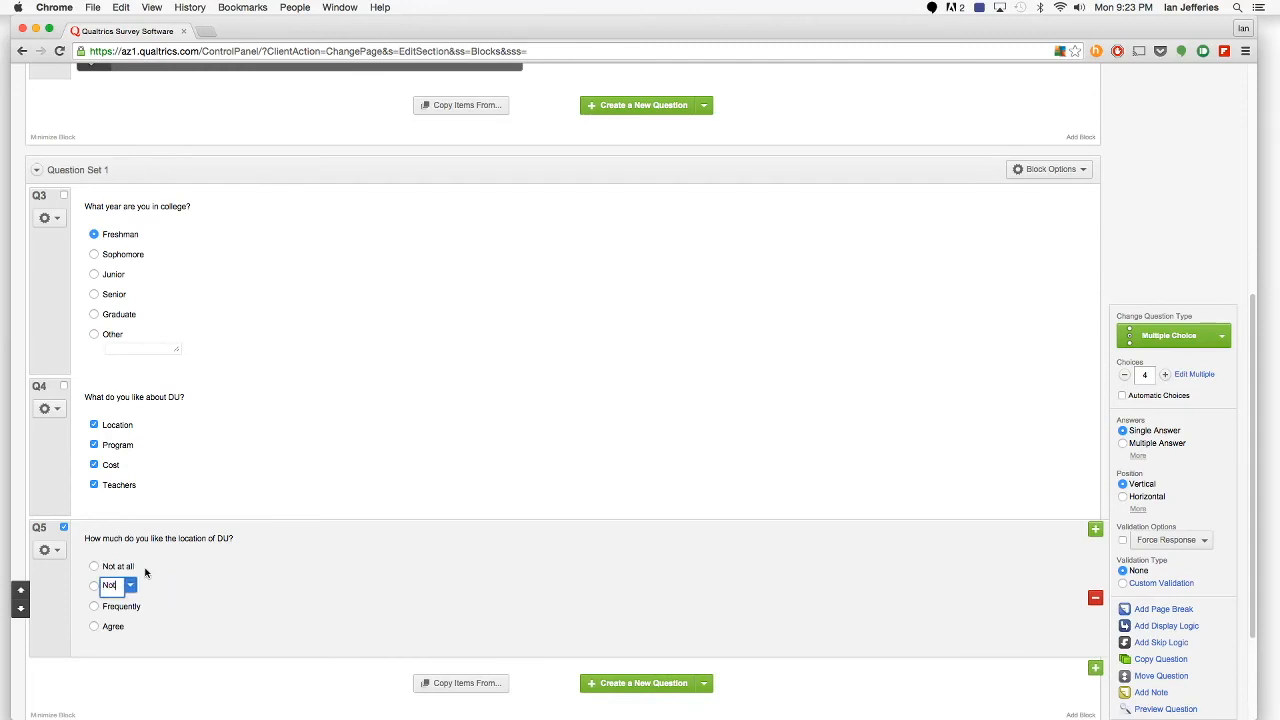
pyautogui.write(' very much')
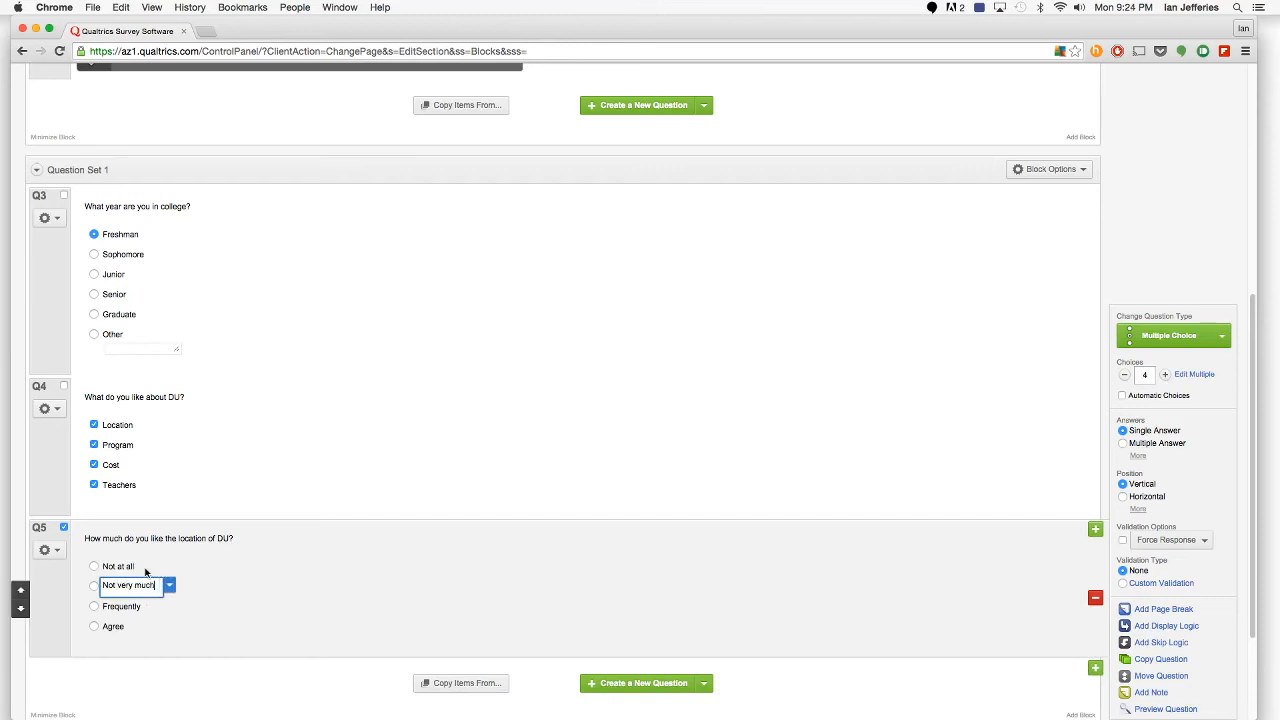
pyautogui.press('Return')
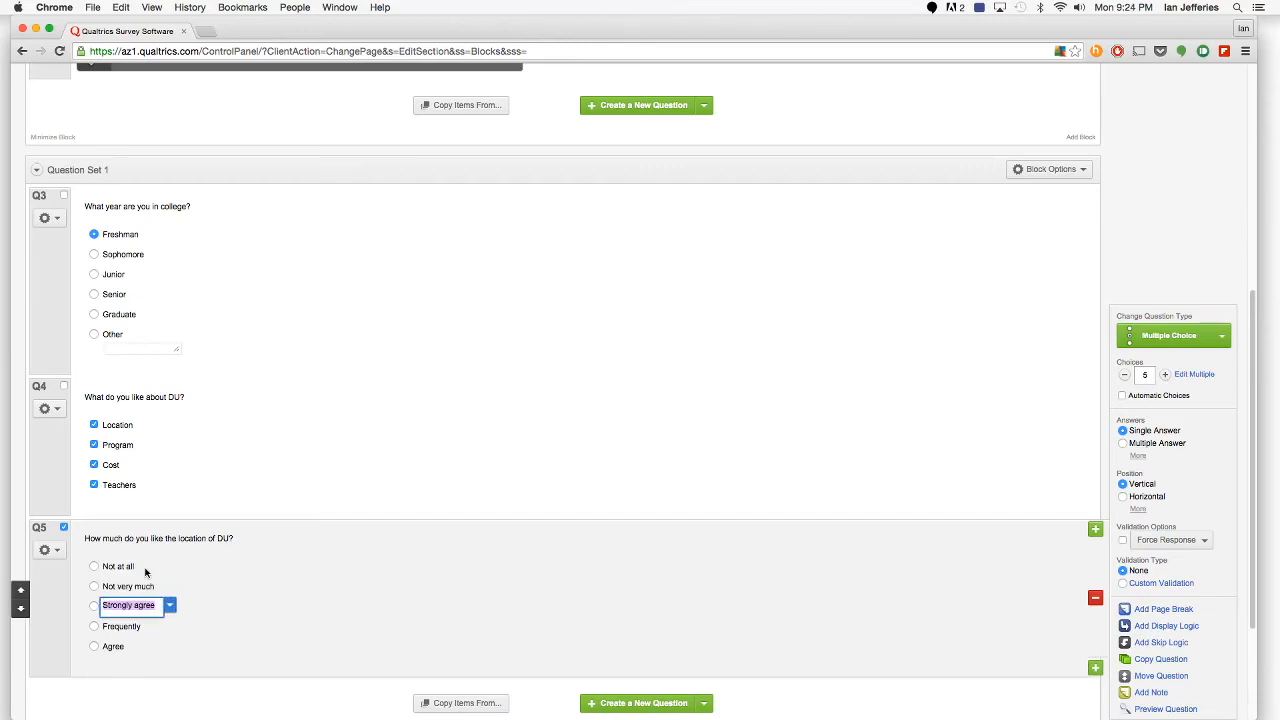
pyautogui.write('N')
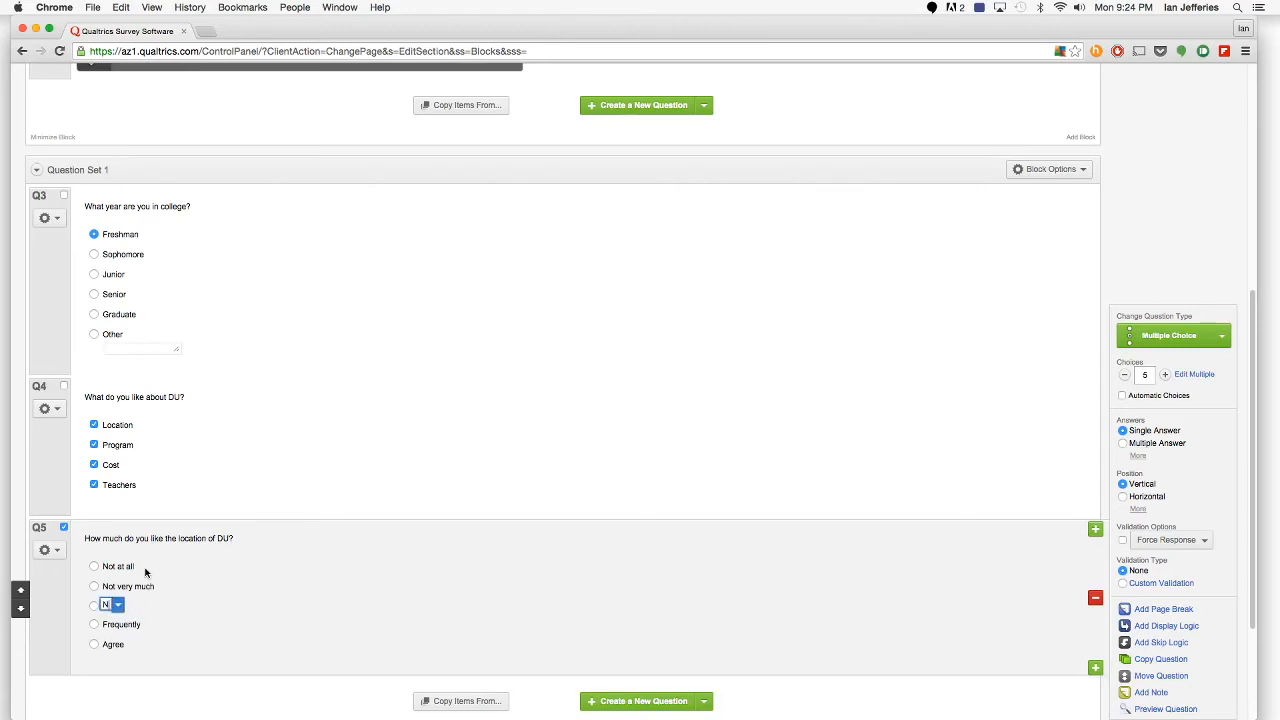
pyautogui.write('eutral')
pyautogui.press('Return')
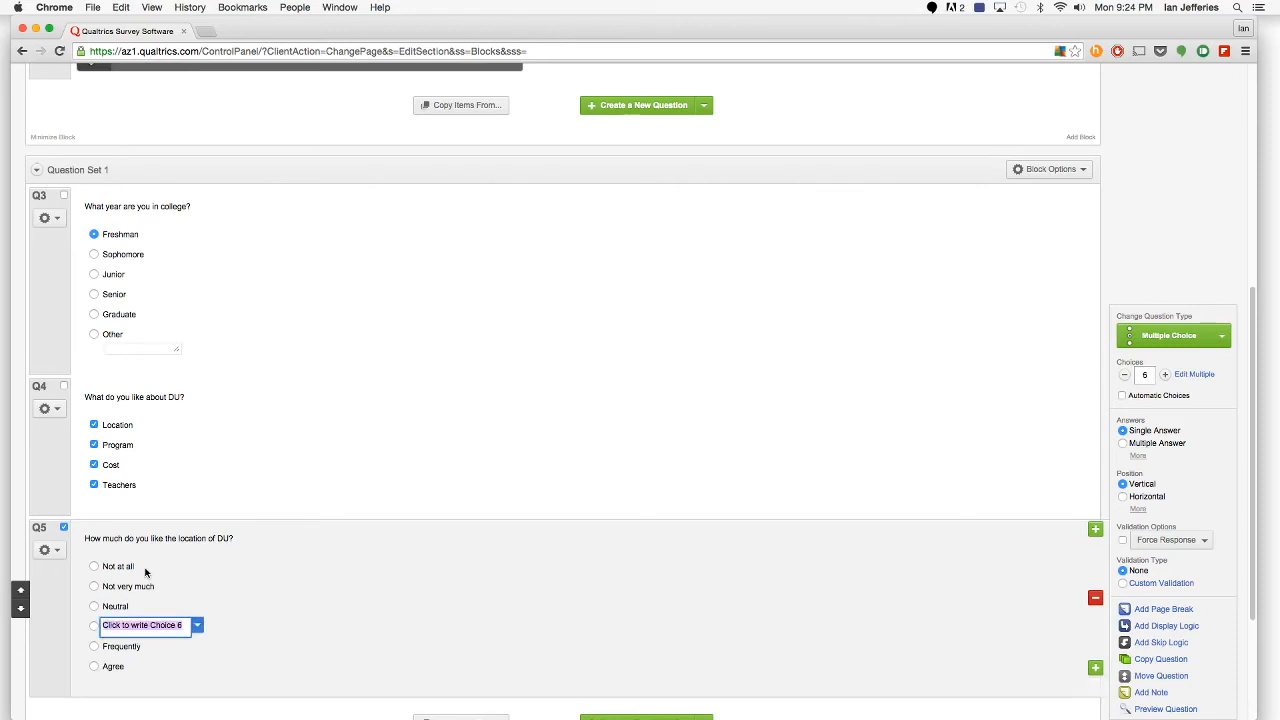
pyautogui.write('Somewhat')
pyautogui.press('Return')
pyautogui.write('Wh')
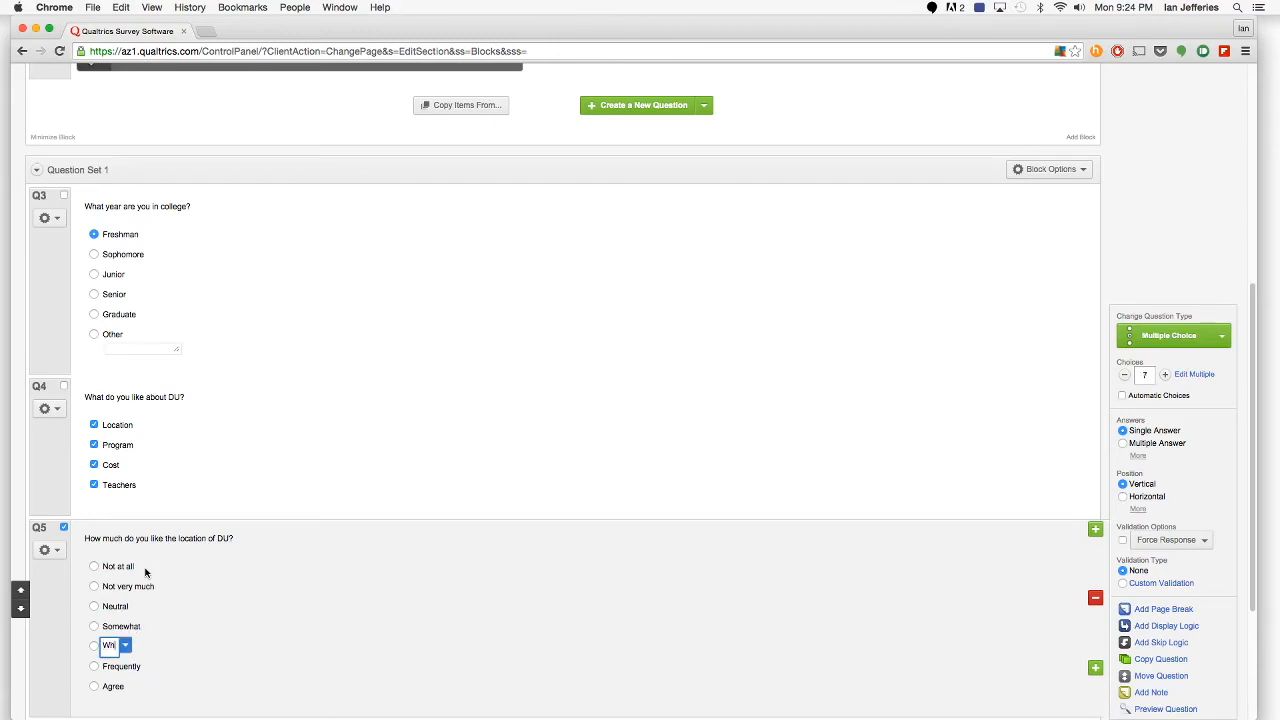
pyautogui.press('BackSpace')
pyautogui.press('BackSpace')
pyautogui.write('Very Much')
# Delete the leftover Agree and Frequently choices from the location question.
pyautogui.click(131, 689)
pyautogui.click(115, 688)
pyautogui.press('BackSpace')
pyautogui.press('BackSpace')
pyautogui.press('BackSpace')
pyautogui.press('BackSpace')
pyautogui.press('BackSpace')
pyautogui.press('BackSpace')
pyautogui.press('BackSpace')
pyautogui.press('BackSpace')
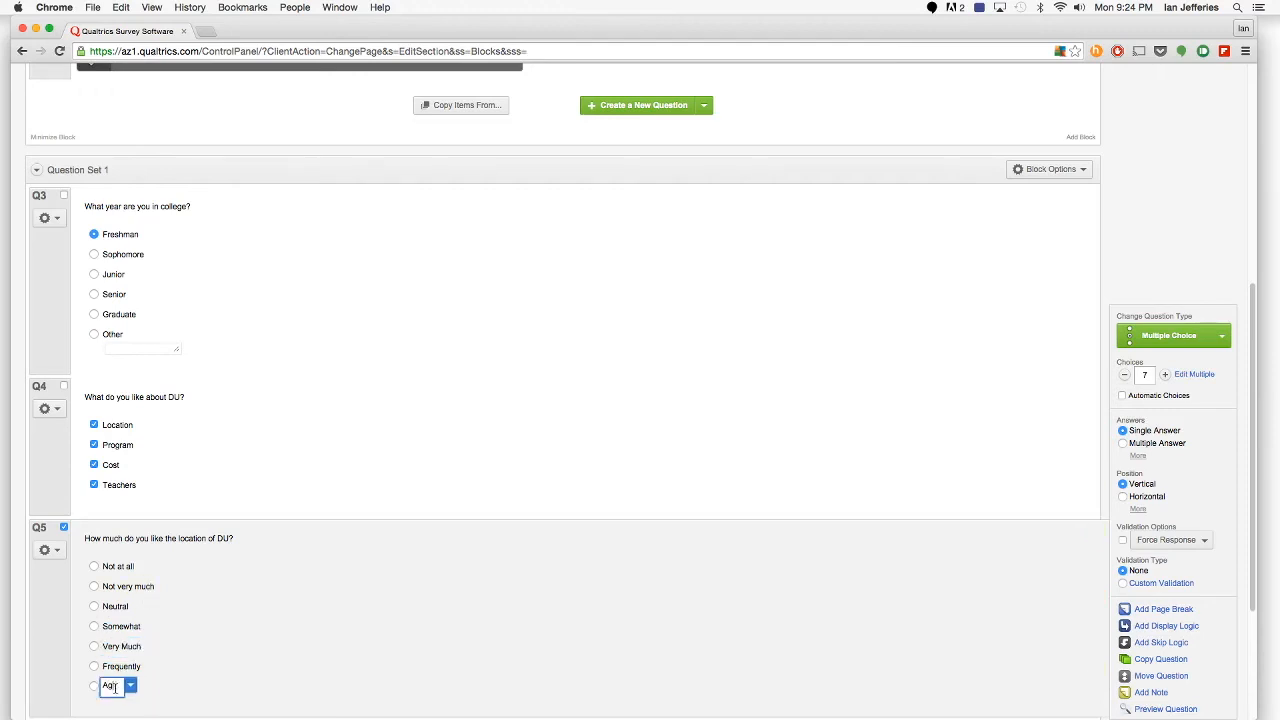
pyautogui.press('BackSpace')
pyautogui.press('BackSpace')
pyautogui.press('BackSpace')
pyautogui.press('BackSpace')
pyautogui.press('BackSpace')
pyautogui.press('BackSpace')
pyautogui.press('BackSpace')
pyautogui.press('BackSpace')
pyautogui.press('BackSpace')
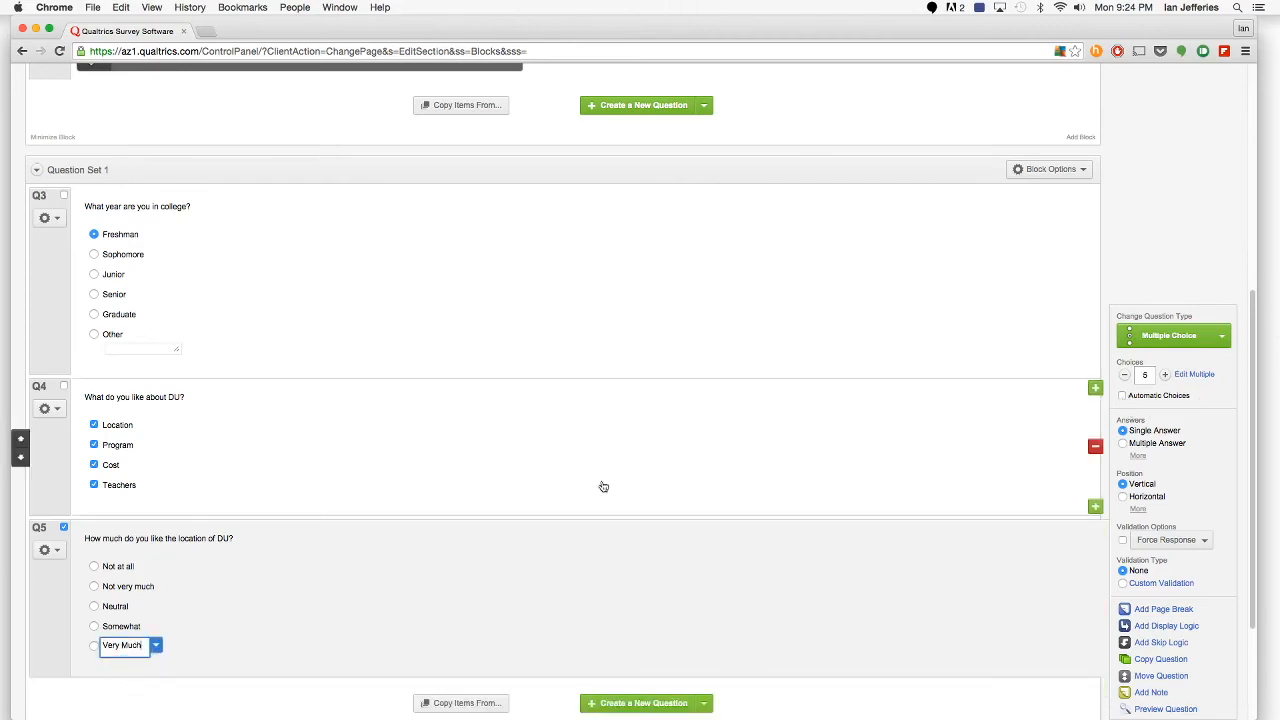
# Turn on automatic choices for the location question with the Dislike - Like scale.
pyautogui.click(1124, 398)
pyautogui.click(1152, 412)
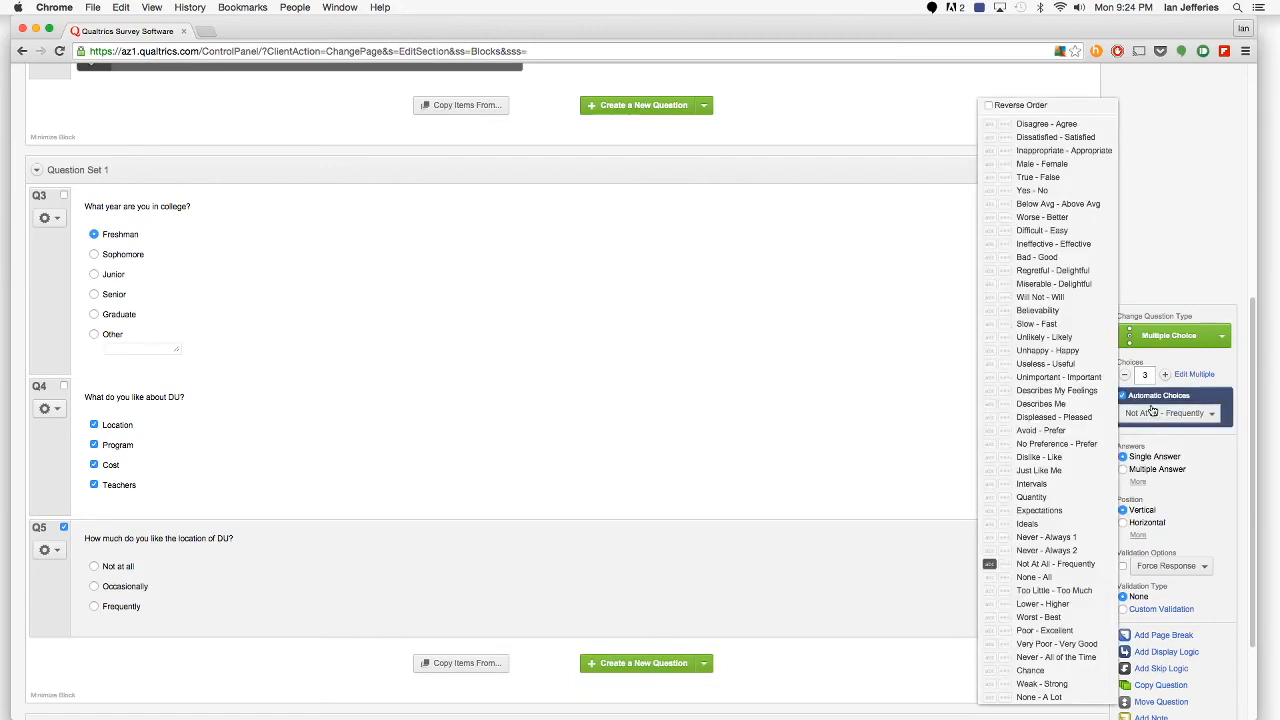
pyautogui.click(223, 573)
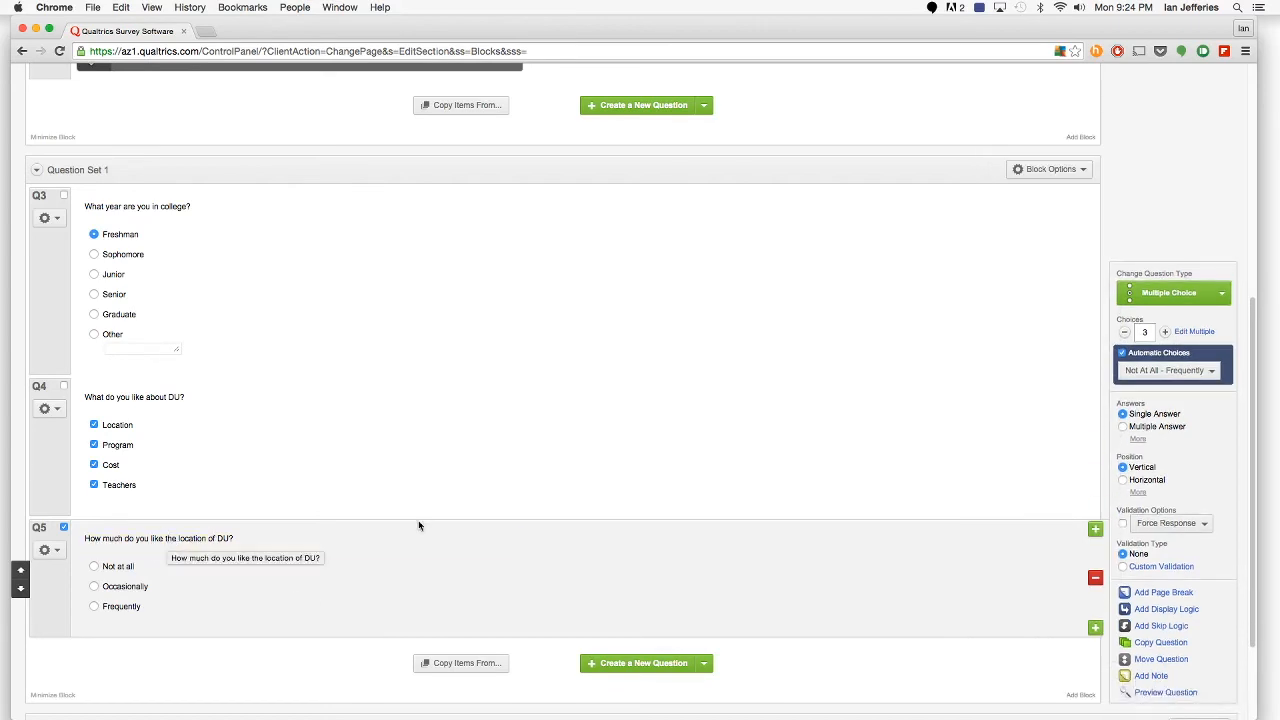
pyautogui.click(1150, 371)
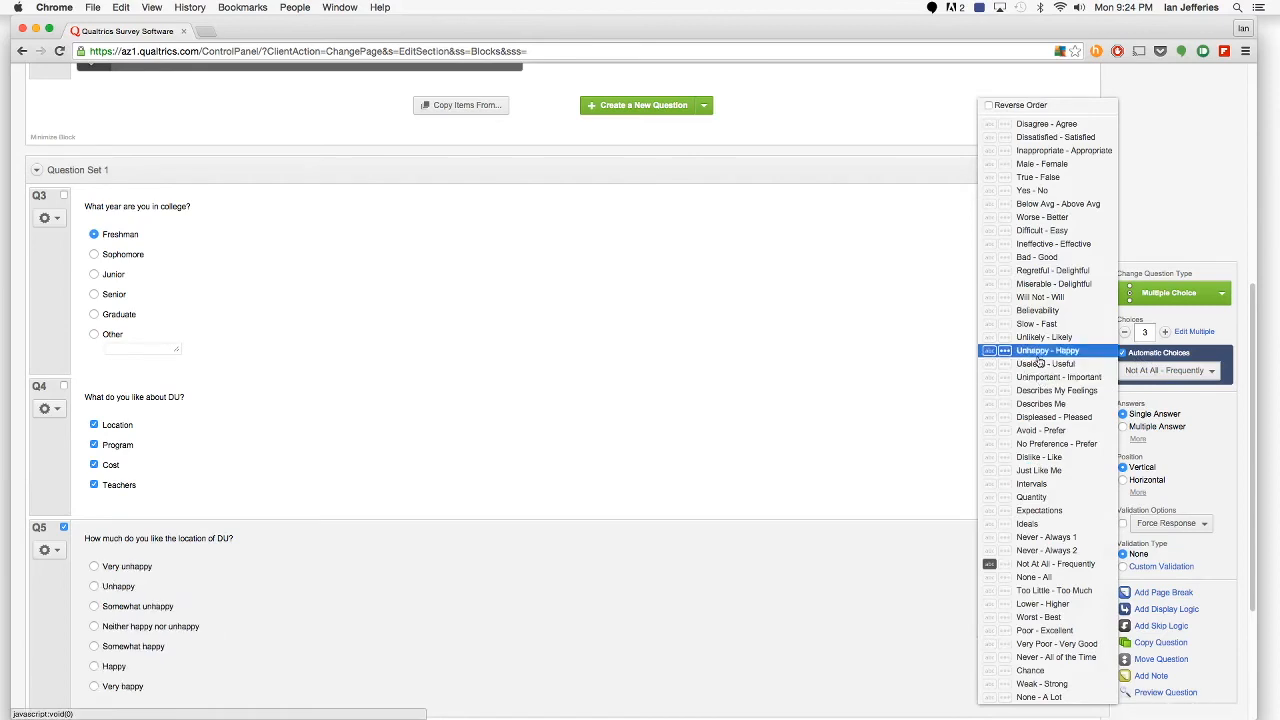
pyautogui.click(1040, 458)
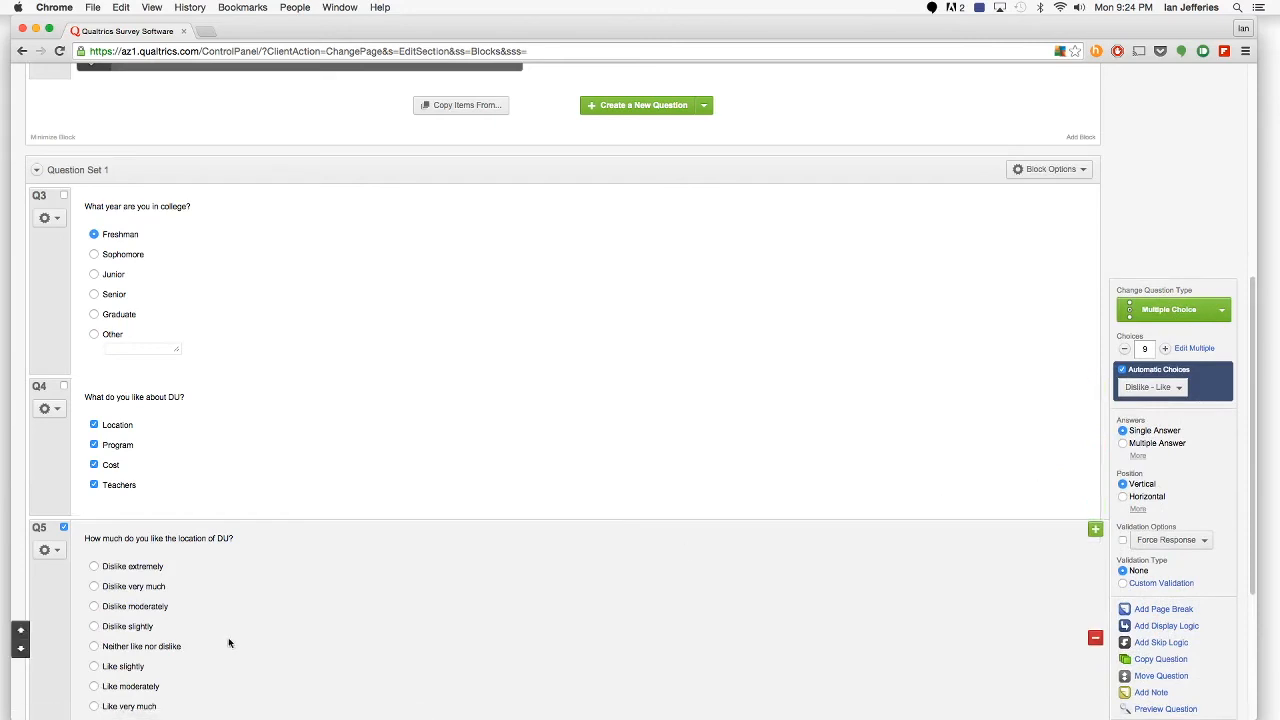
# Reduce the location question's scale to 5 choices and set their position to horizontal.
pyautogui.scroll(-2, 323, 643)
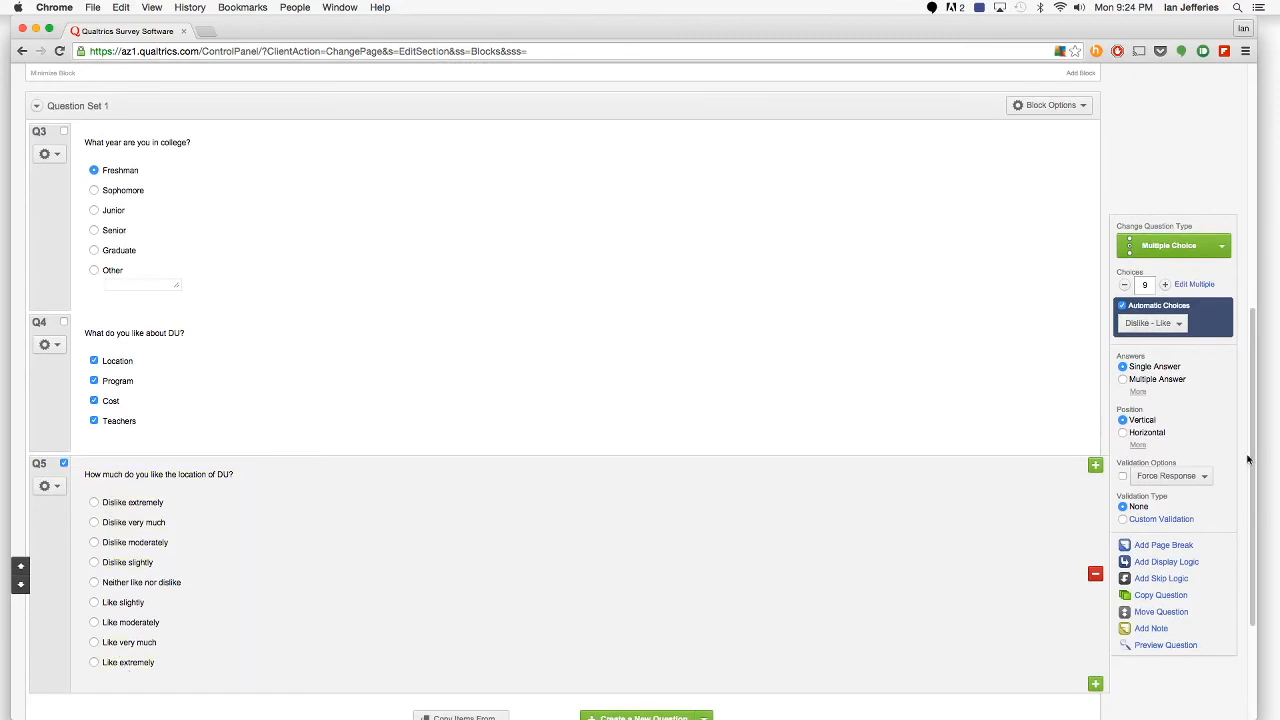
pyautogui.click(1125, 286)
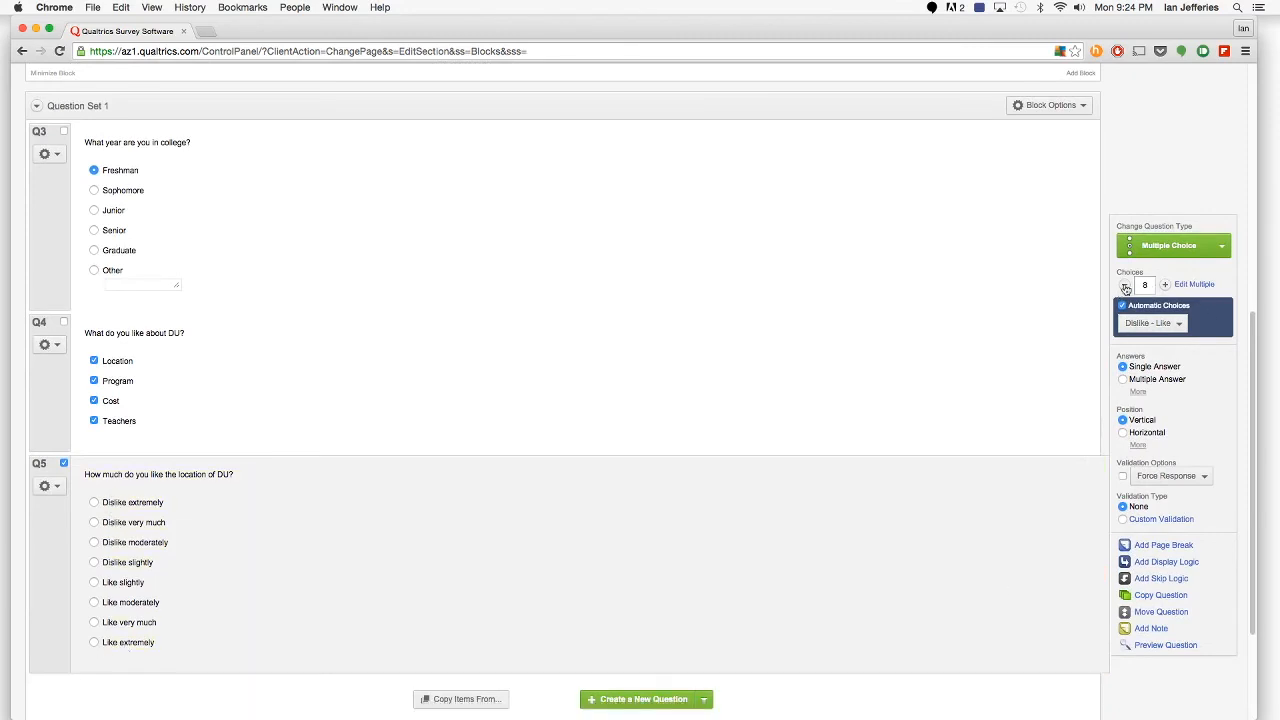
pyautogui.click(1125, 286)
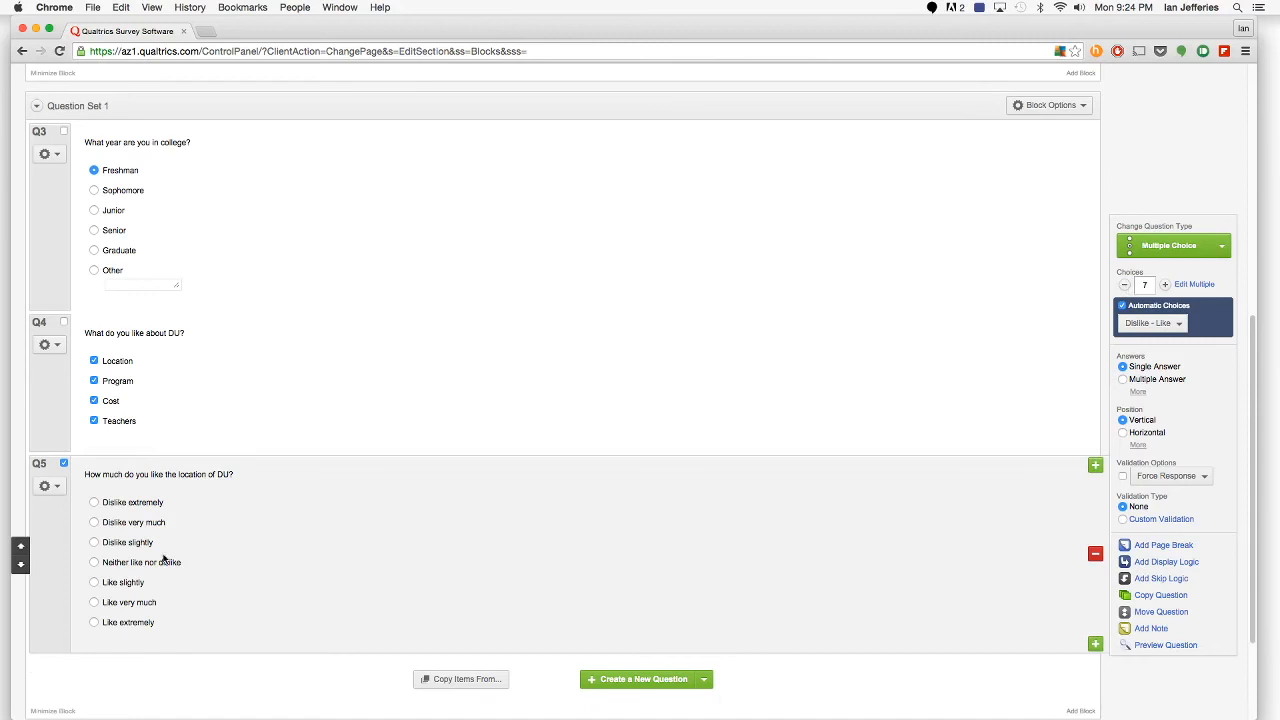
pyautogui.click(1126, 287)
pyautogui.click(1125, 286)
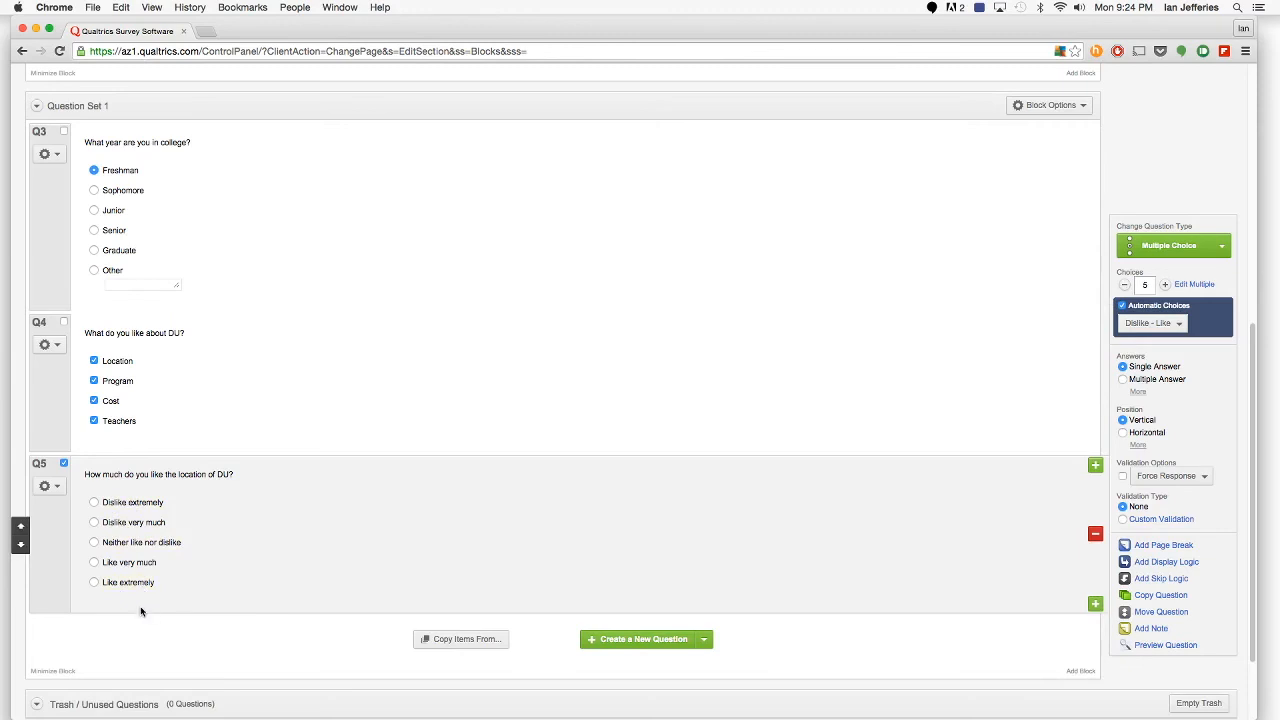
pyautogui.click(1122, 433)
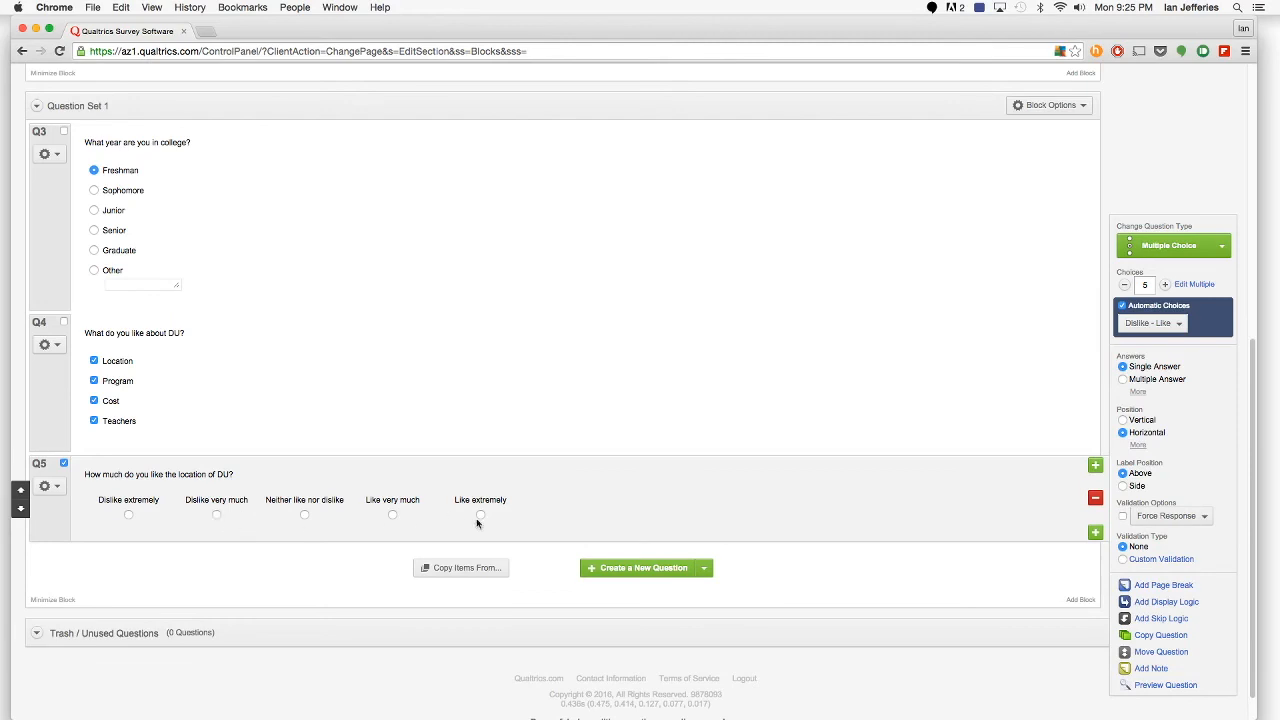
# Test the location question's scale by selecting Dislike extremely and then Neither like nor dislike.
pyautogui.click(128, 516)
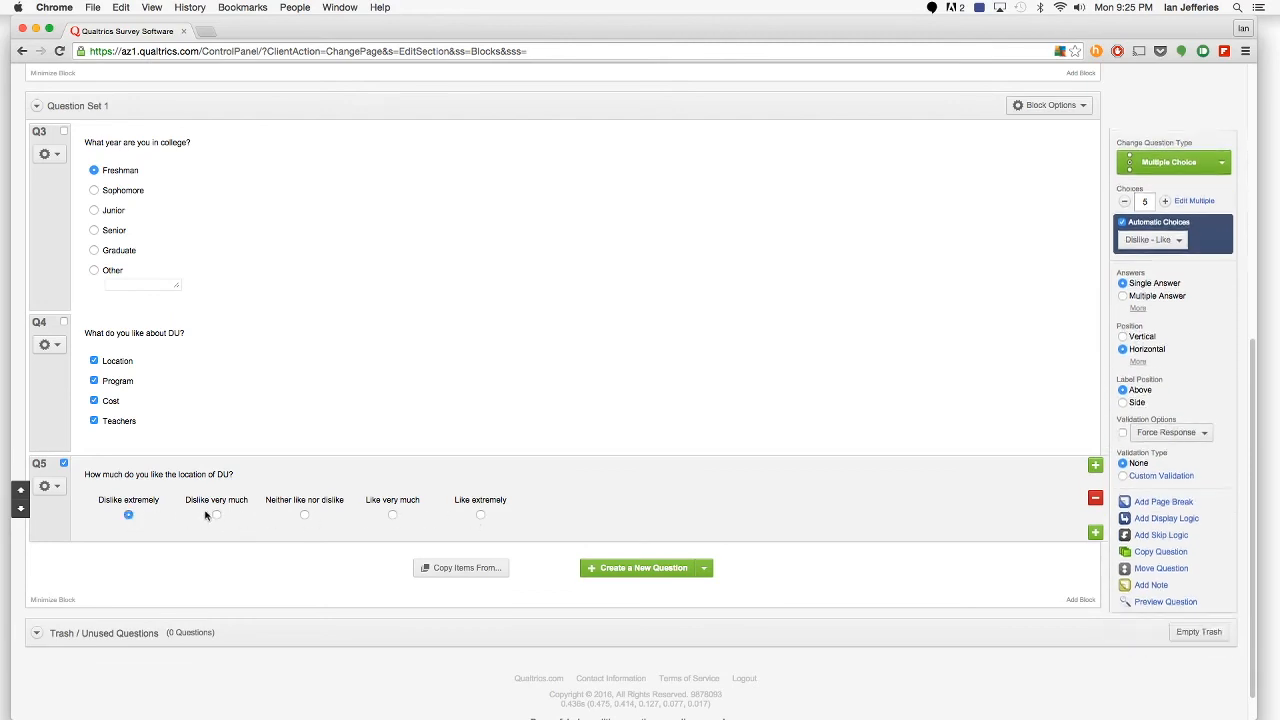
pyautogui.click(304, 515)
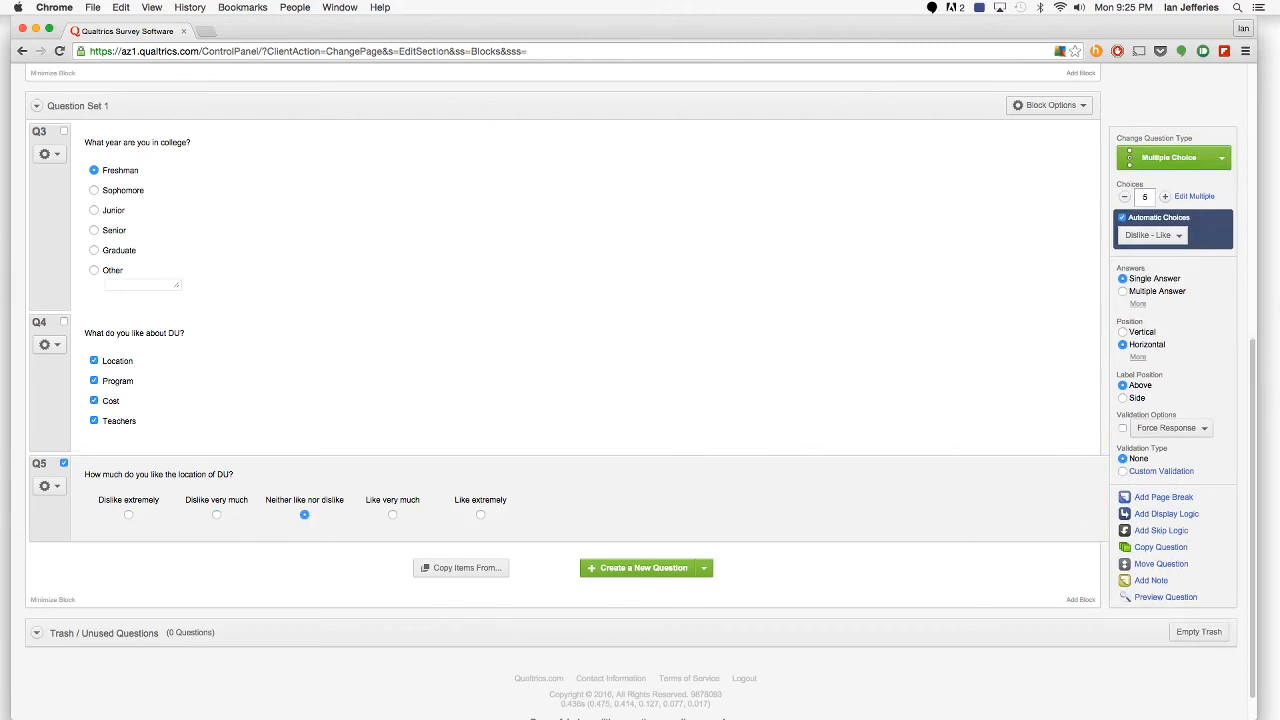
pyautogui.scroll(2, 1255, 328)
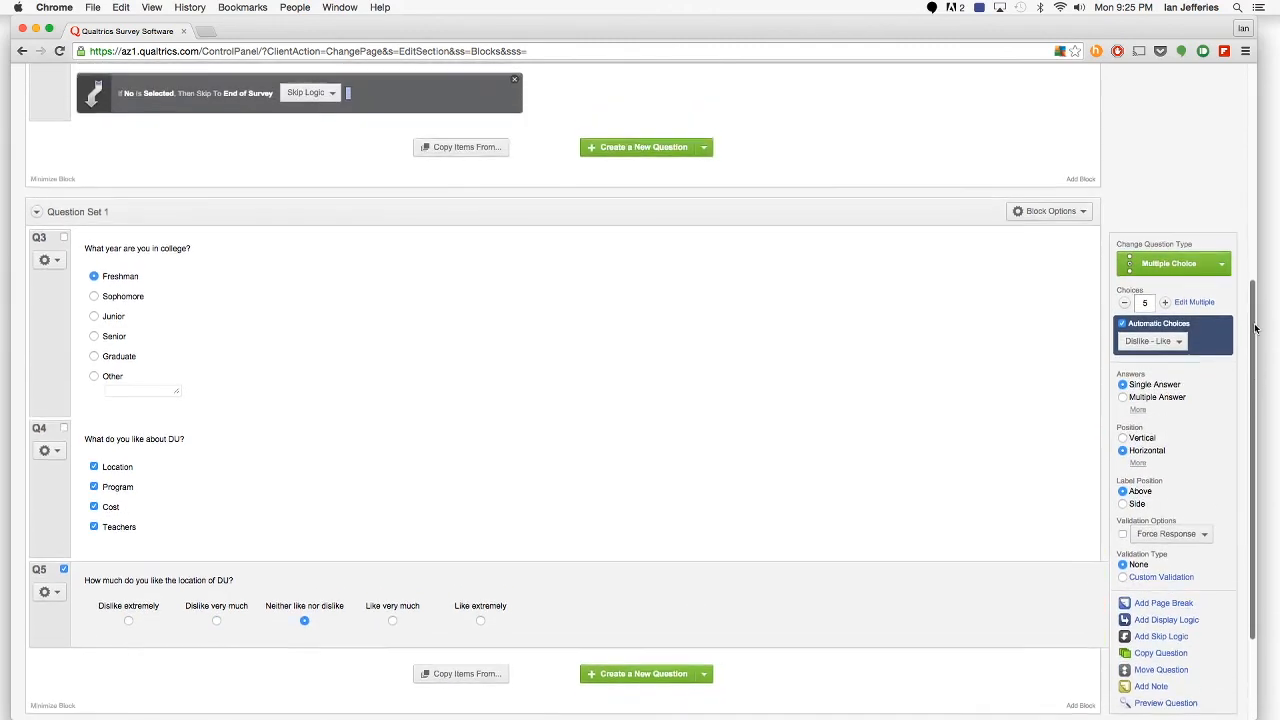
pyautogui.scroll(-2, 1255, 328)
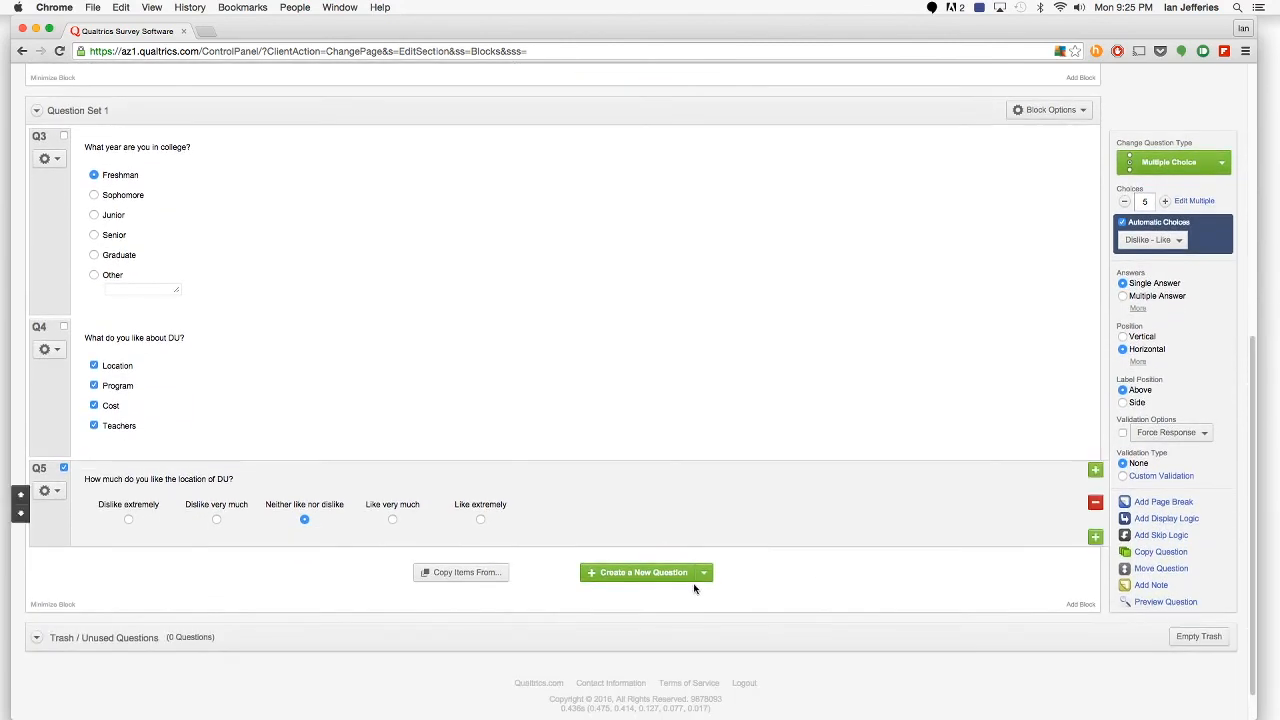
# Add a blank multiple-choice question at the end of Question Set 1 and insert another new question directly above it.
pyautogui.click(660, 572)
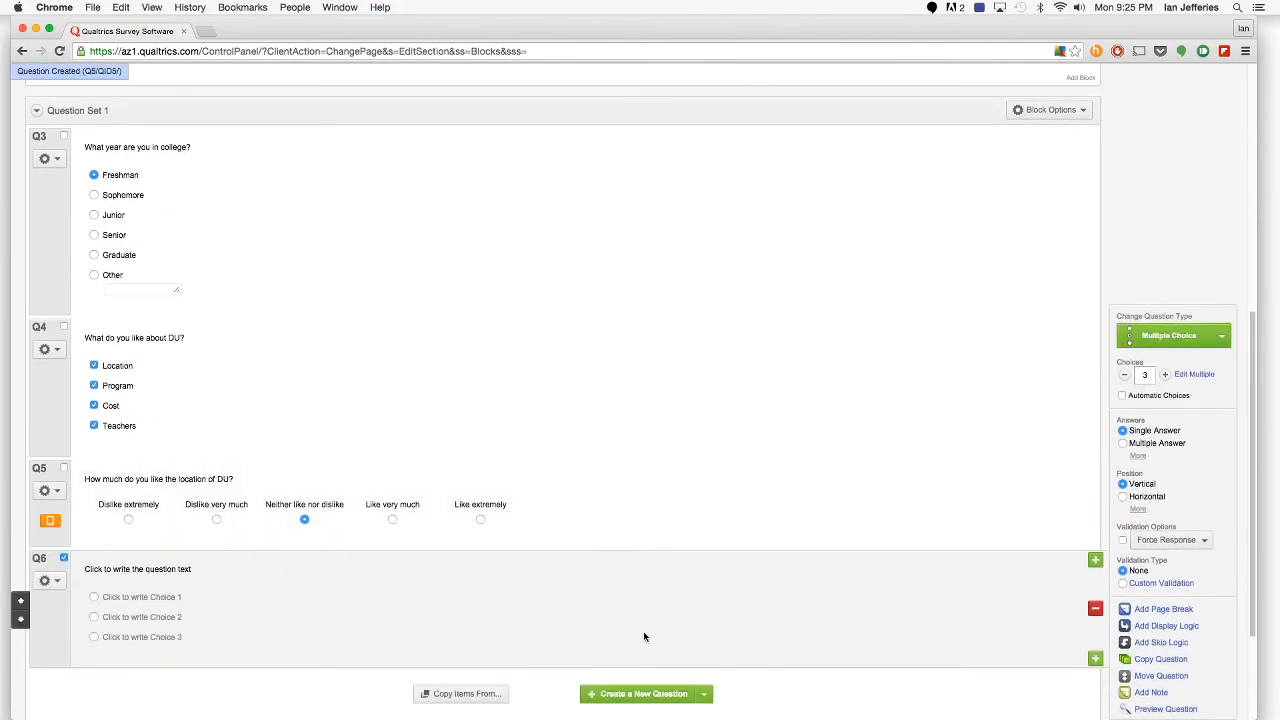
pyautogui.scroll(-3, 723, 529)
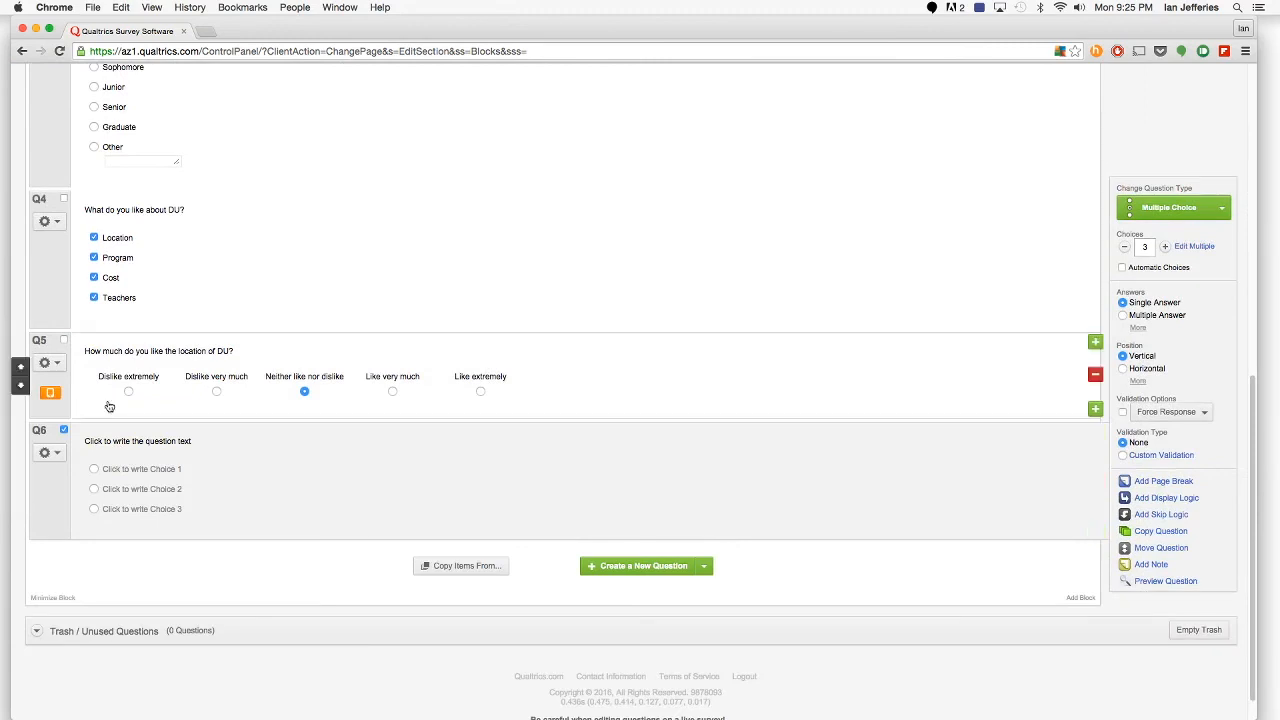
pyautogui.click(60, 455)
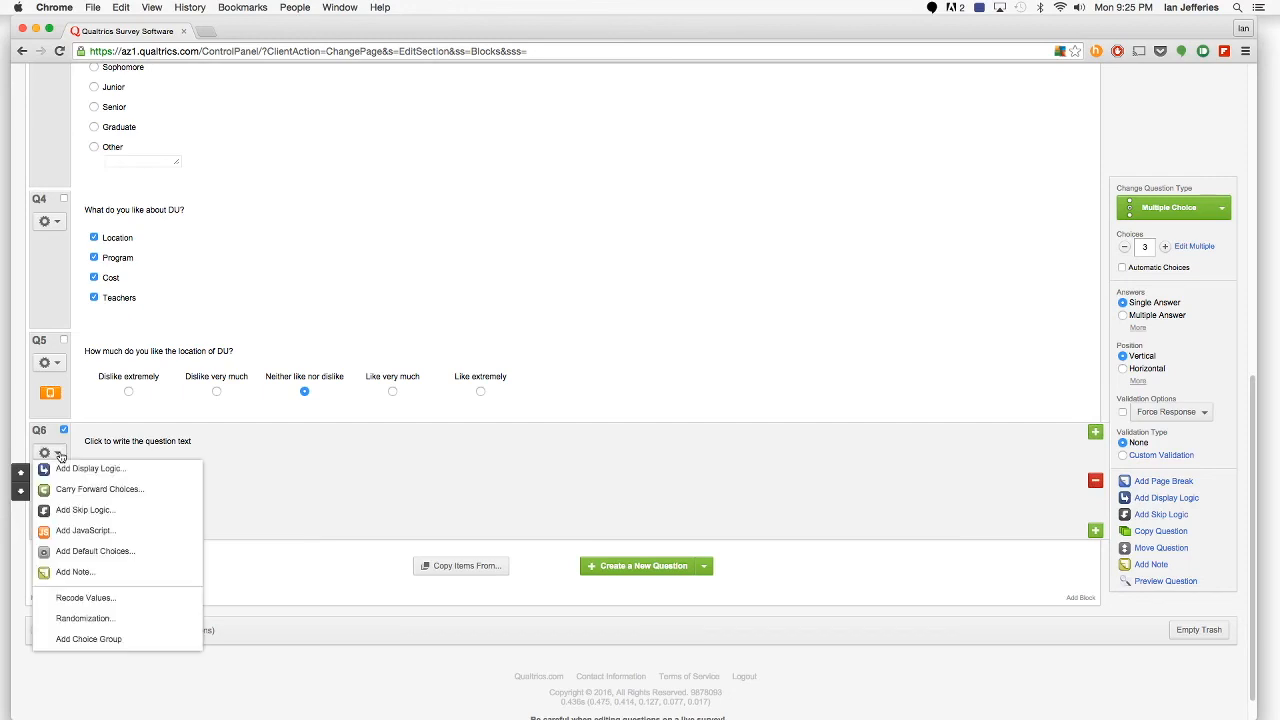
pyautogui.click(61, 457)
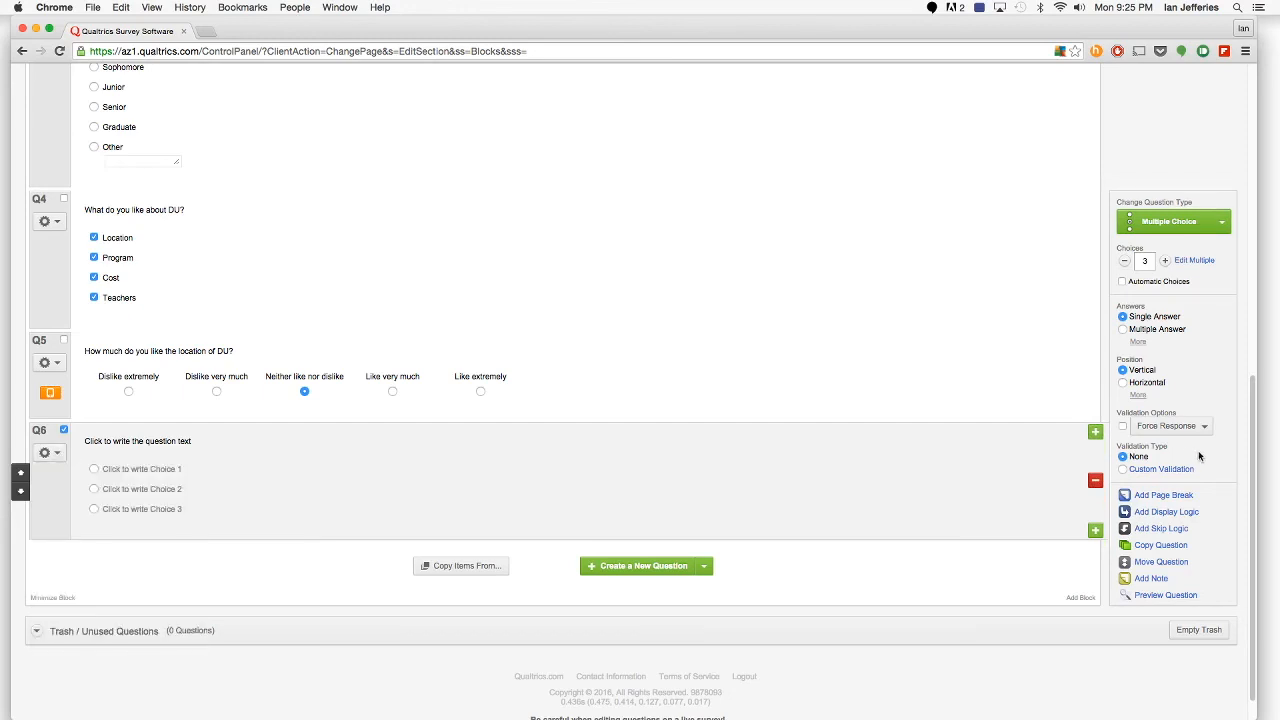
pyautogui.click(1095, 432)
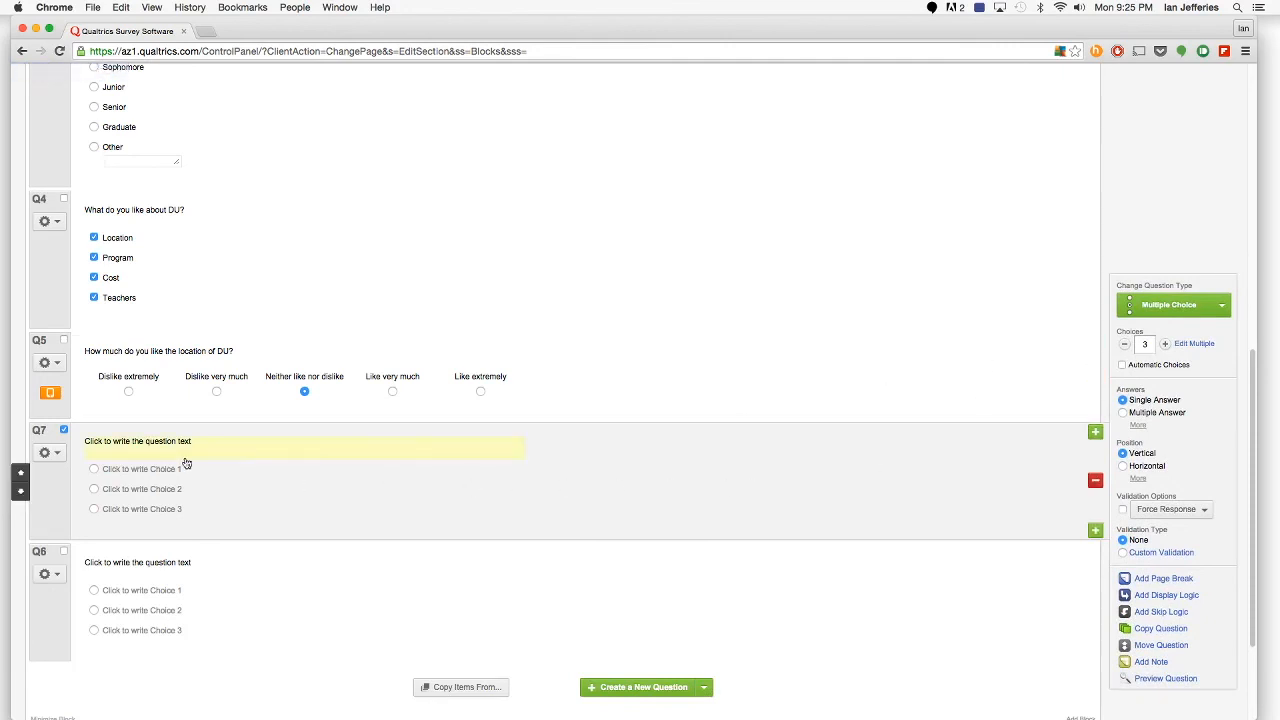
# Change the upper blank question to Text Entry and write "Why did you select the answer above?" as its text.
pyautogui.click(1216, 308)
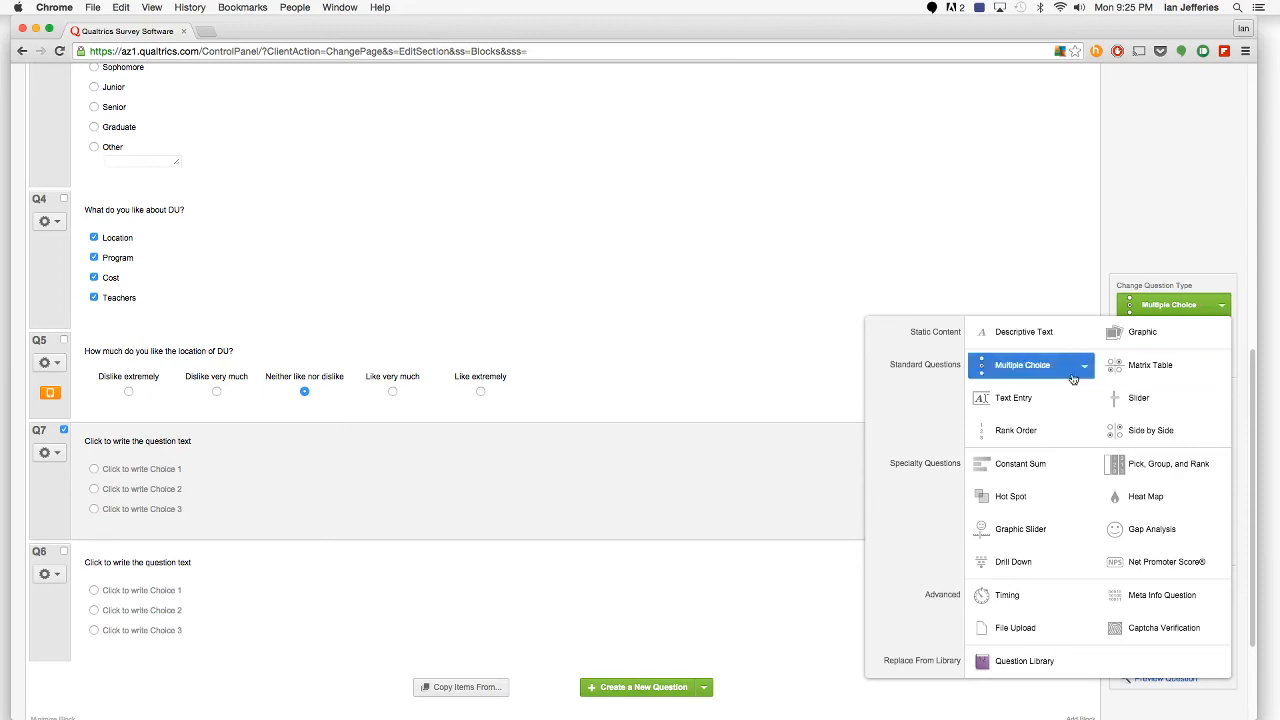
pyautogui.click(1030, 410)
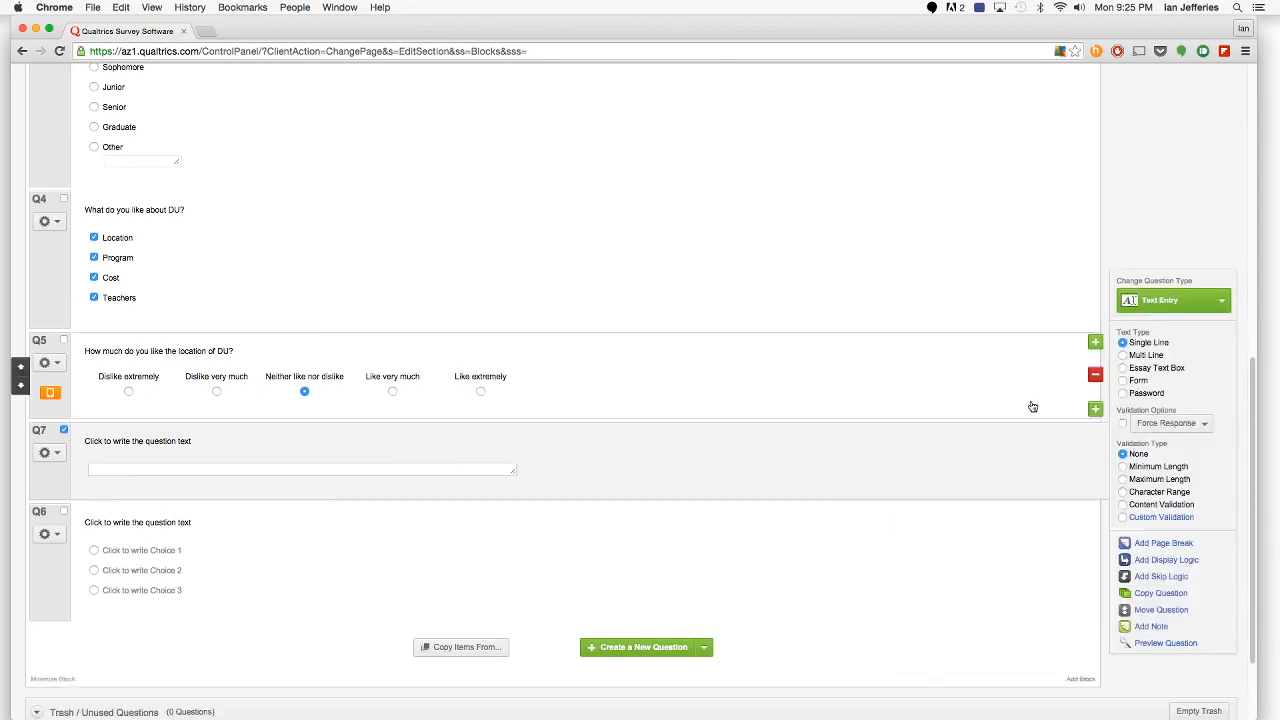
pyautogui.click(171, 441)
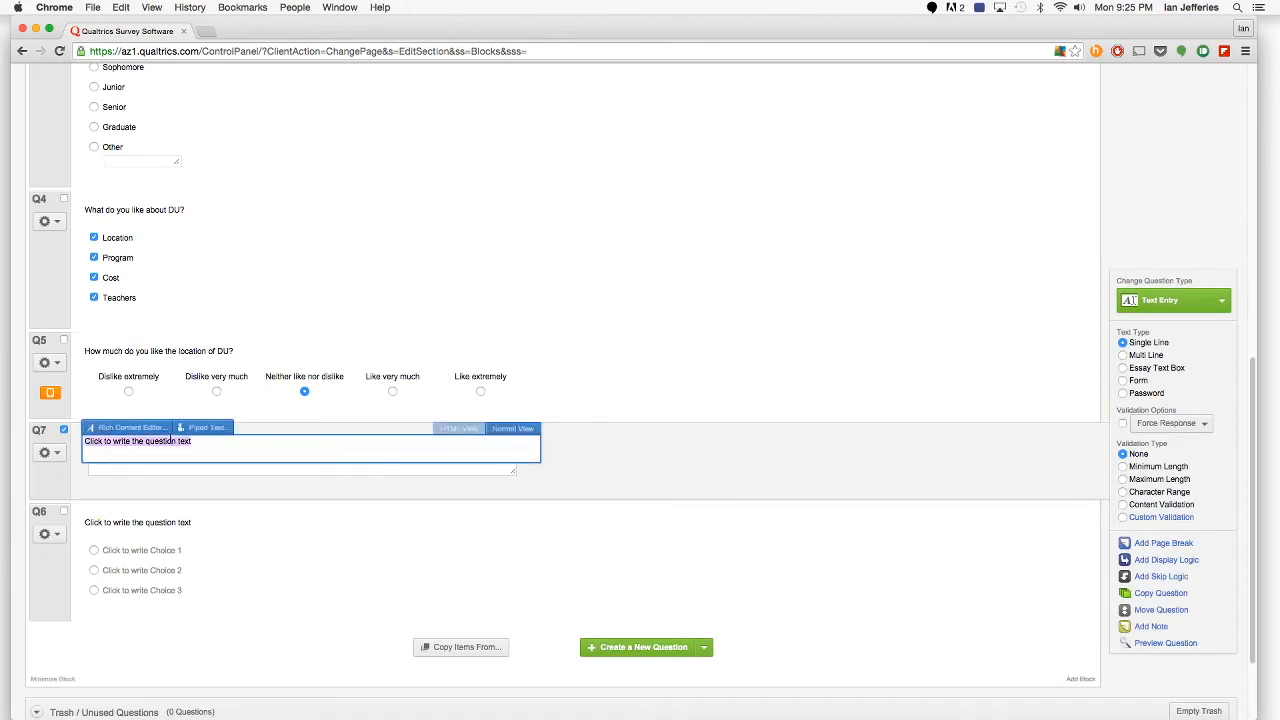
pyautogui.write('Why')
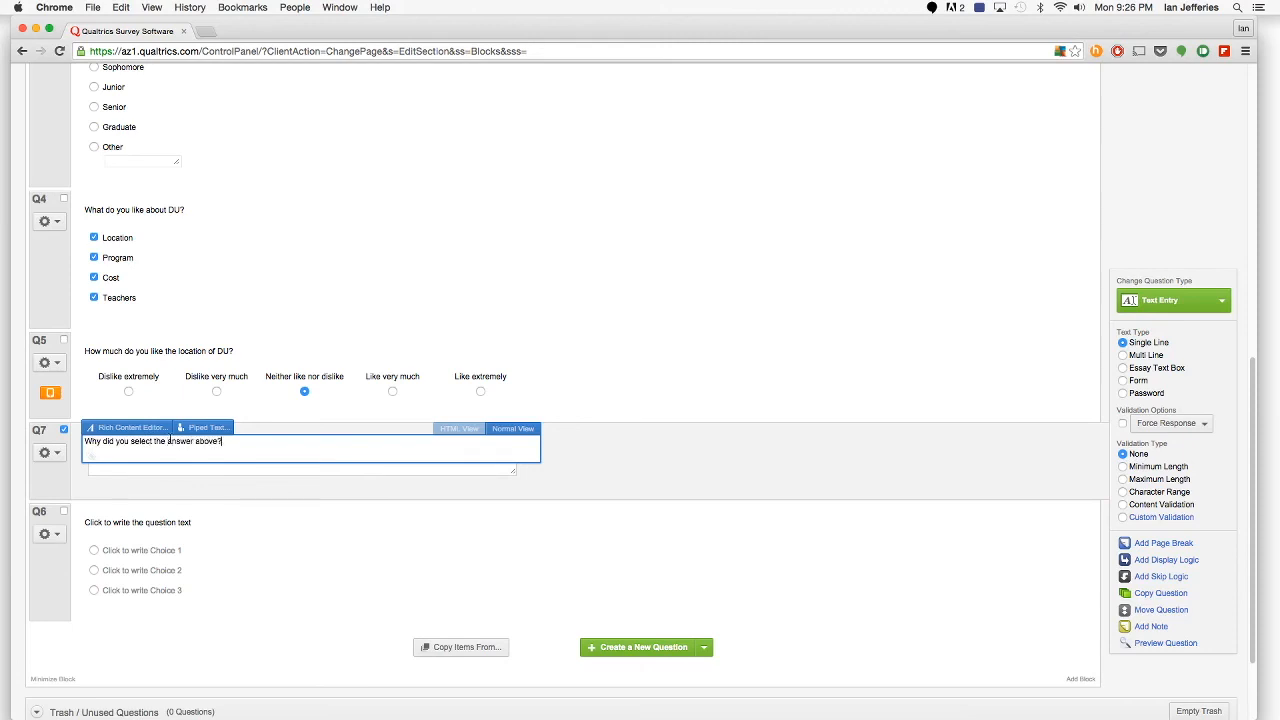
pyautogui.click(659, 466)
pyautogui.click(203, 474)
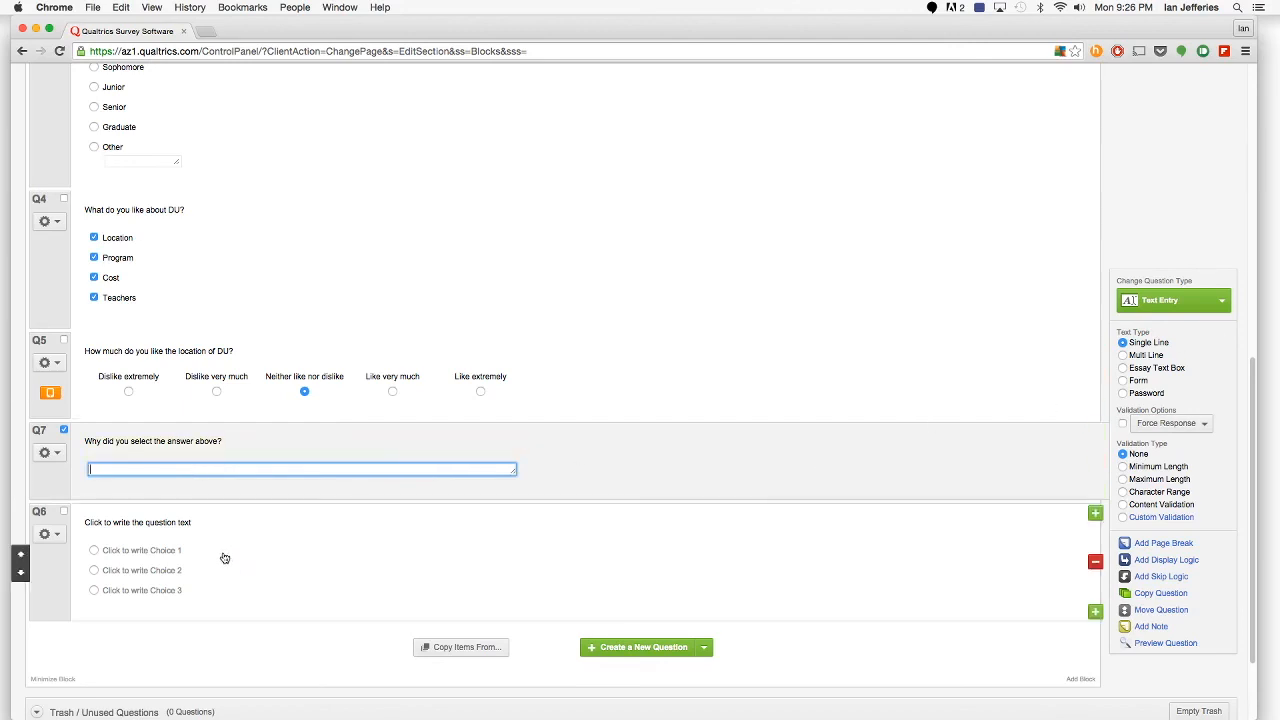
# Try the Multi Line, Essay Text Box, Form and Password text types on the text entry question, returning to Single Line.
pyautogui.click(1127, 357)
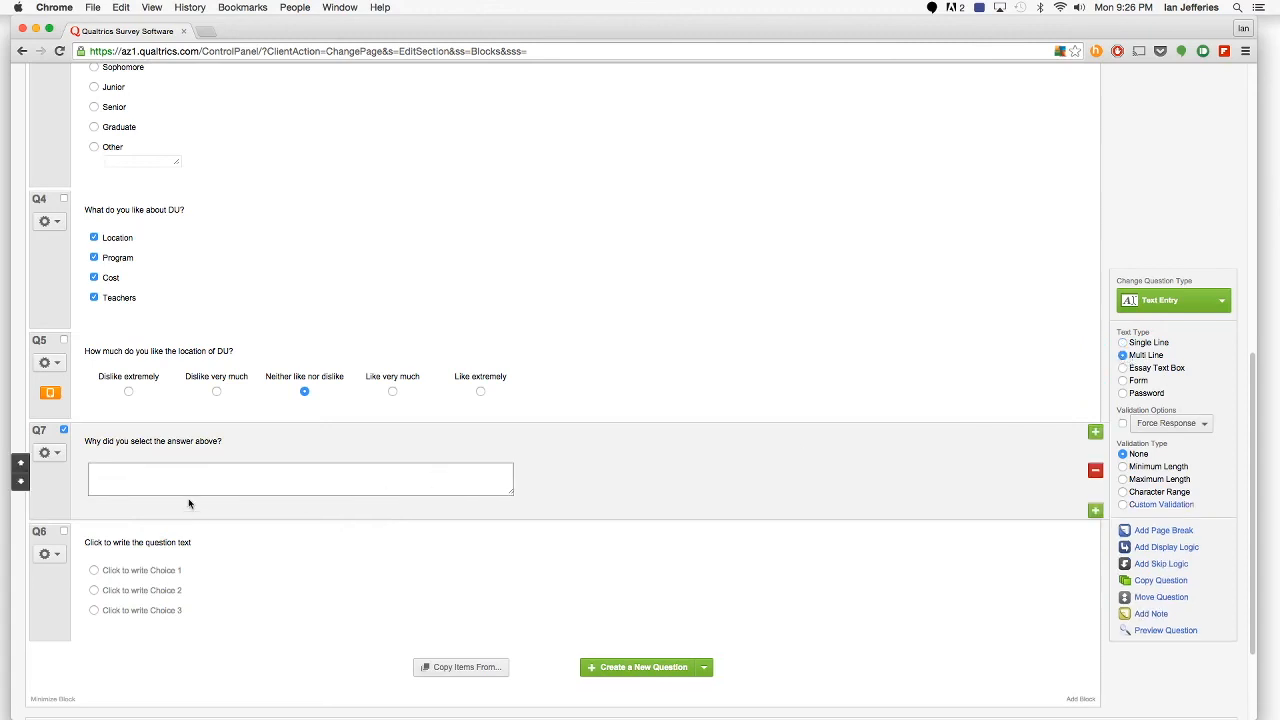
pyautogui.click(1125, 369)
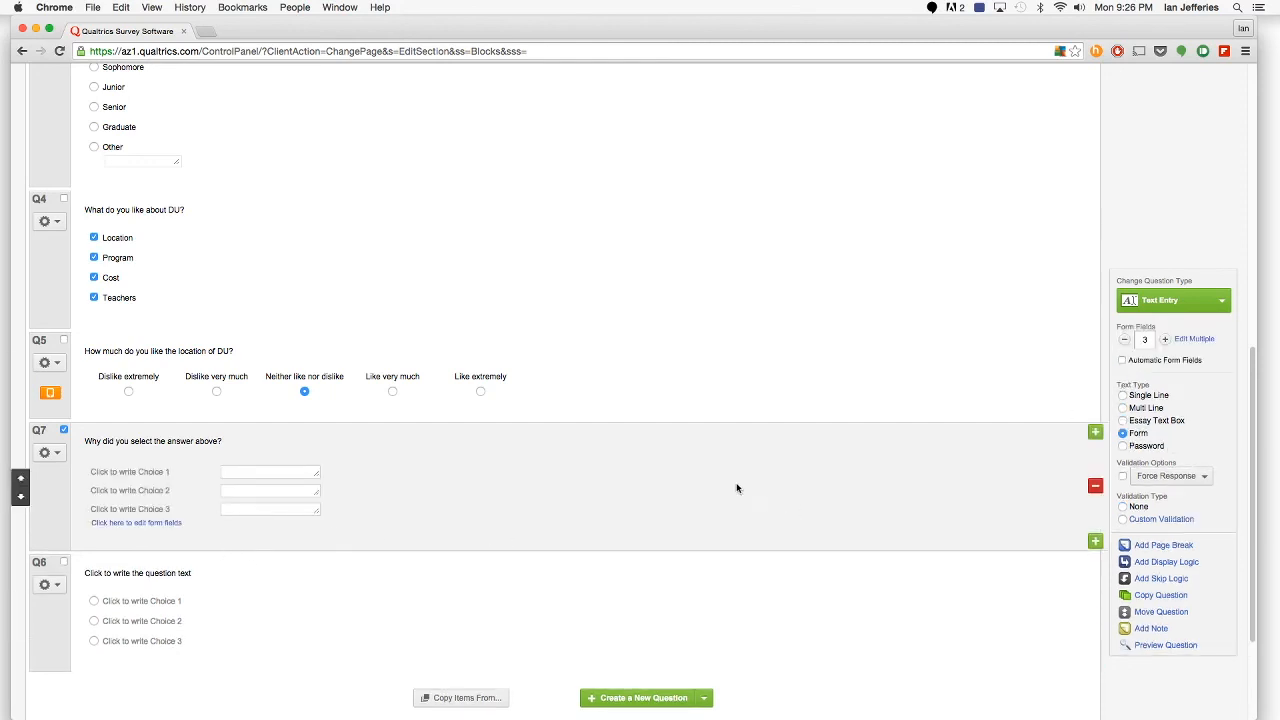
pyautogui.click(1123, 446)
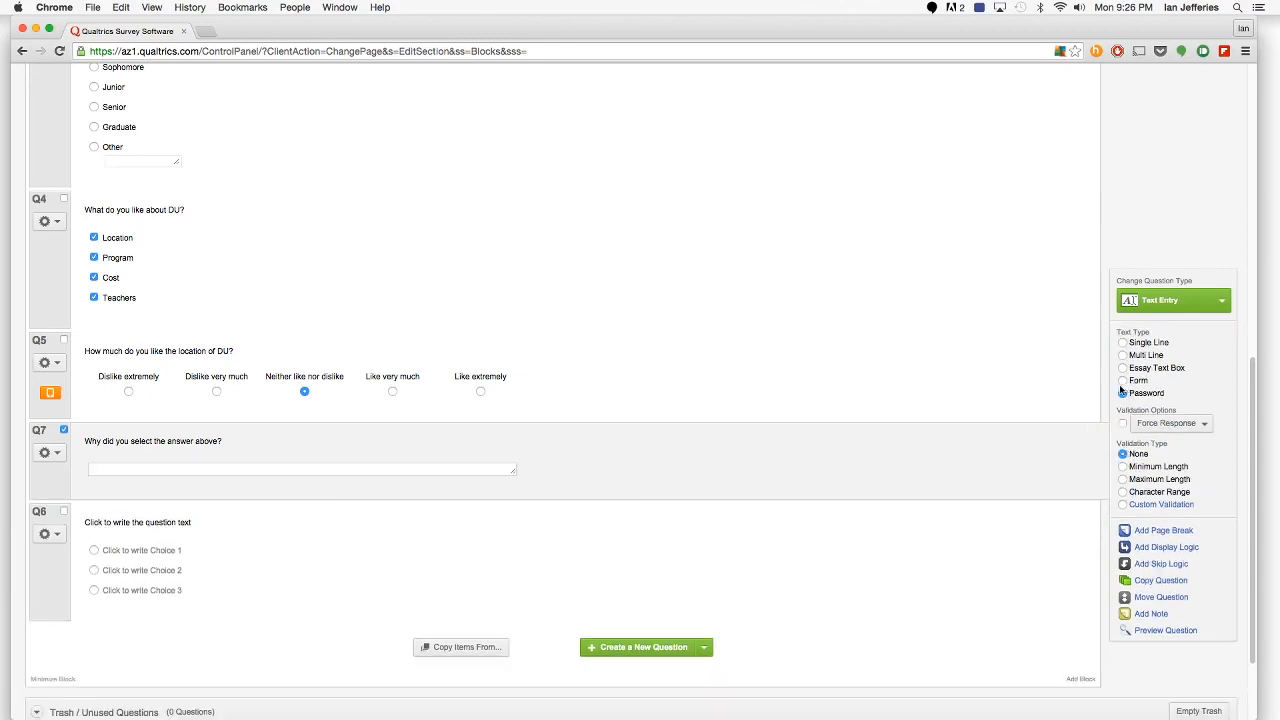
pyautogui.click(1122, 343)
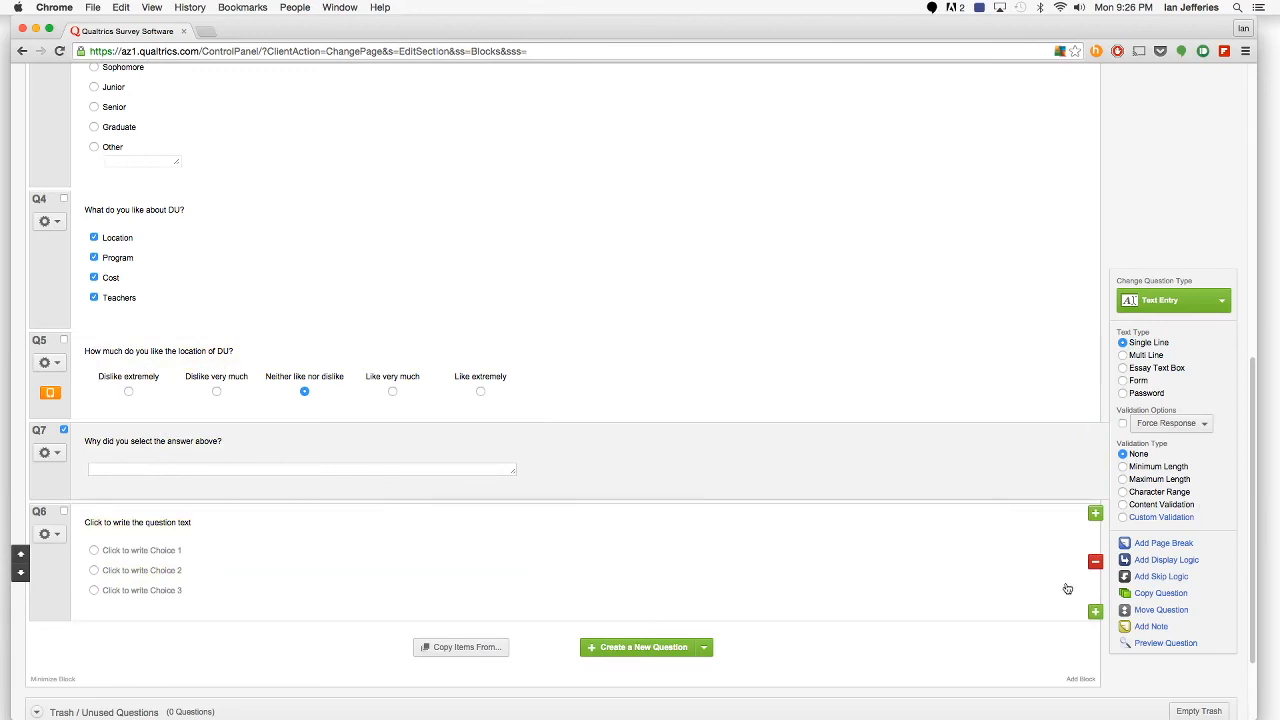
# Delete the blank multiple-choice question below the text entry question.
pyautogui.click(1096, 563)
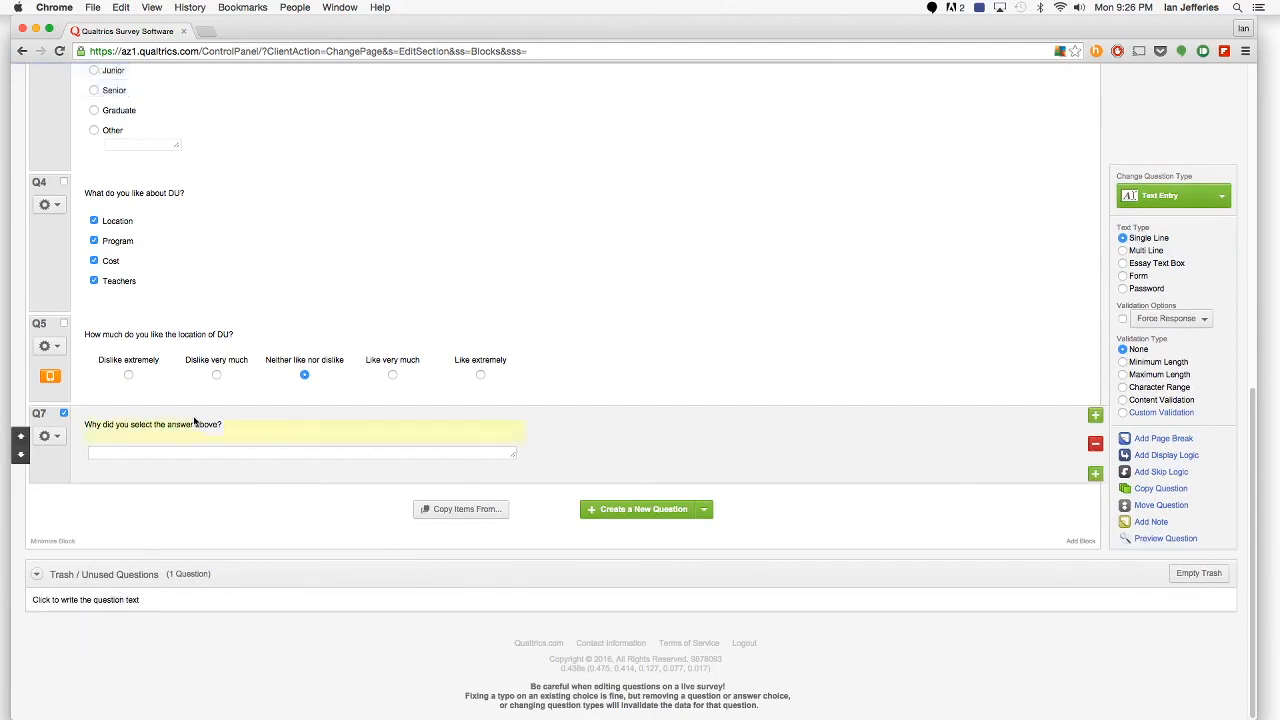
# Delete the "Why did you select the answer above?" question and restore it from the trash.
pyautogui.click(1096, 443)
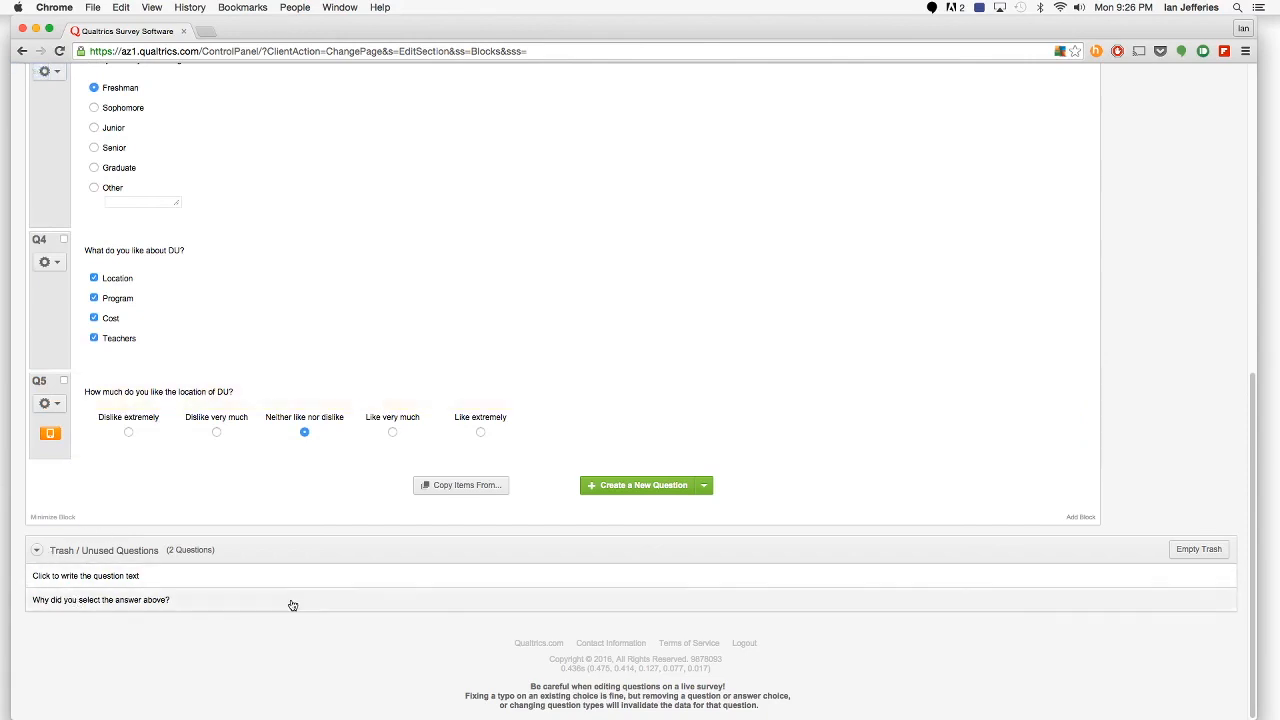
pyautogui.click(250, 605)
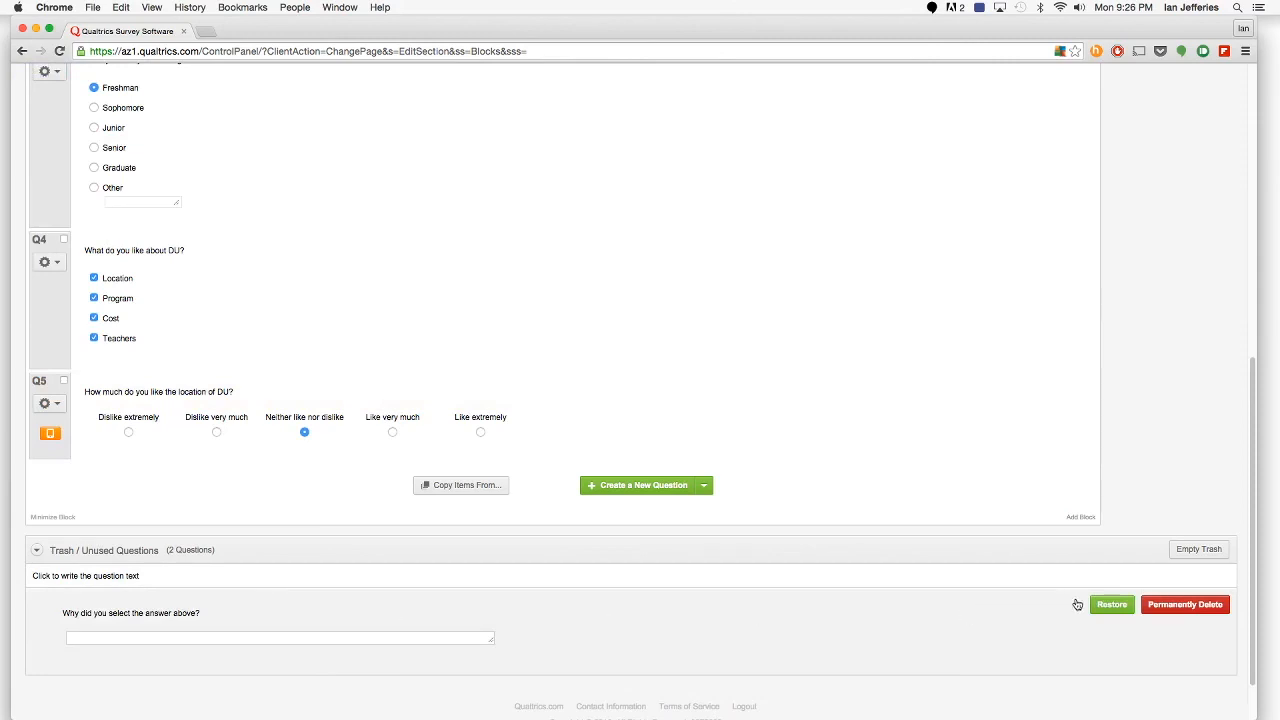
pyautogui.click(1110, 605)
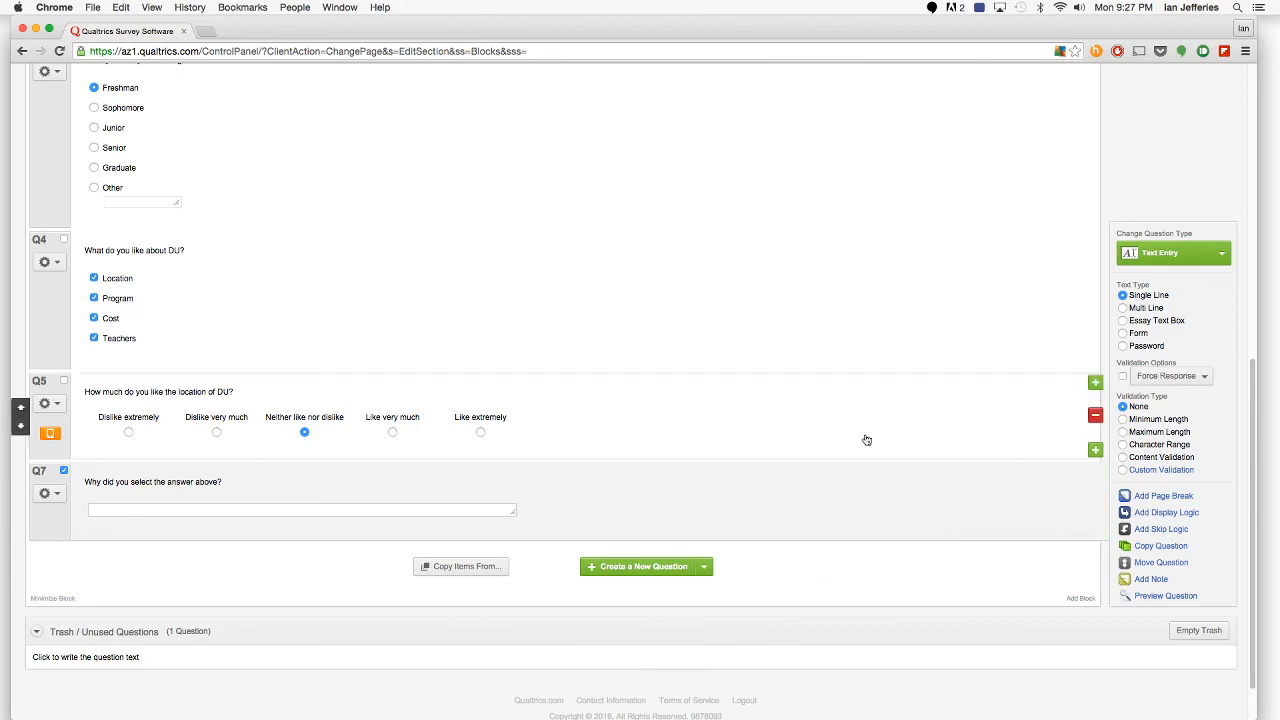
pyautogui.click(705, 567)
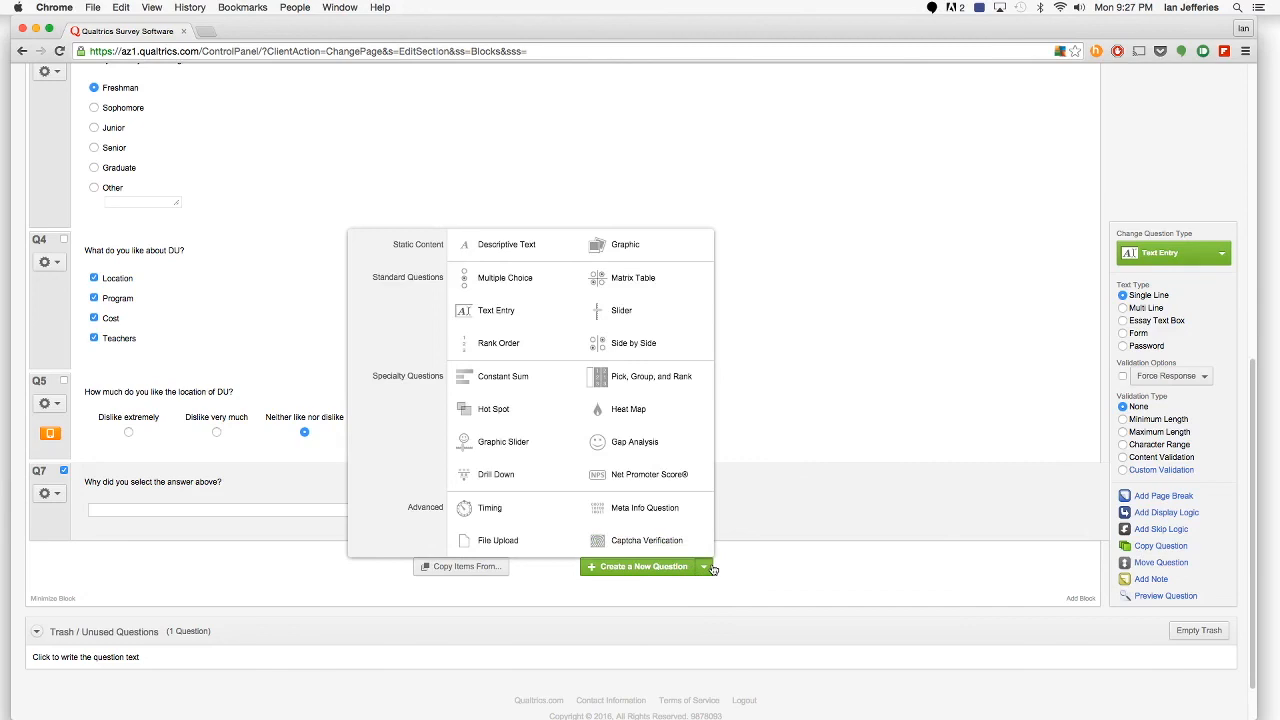
pyautogui.click(810, 554)
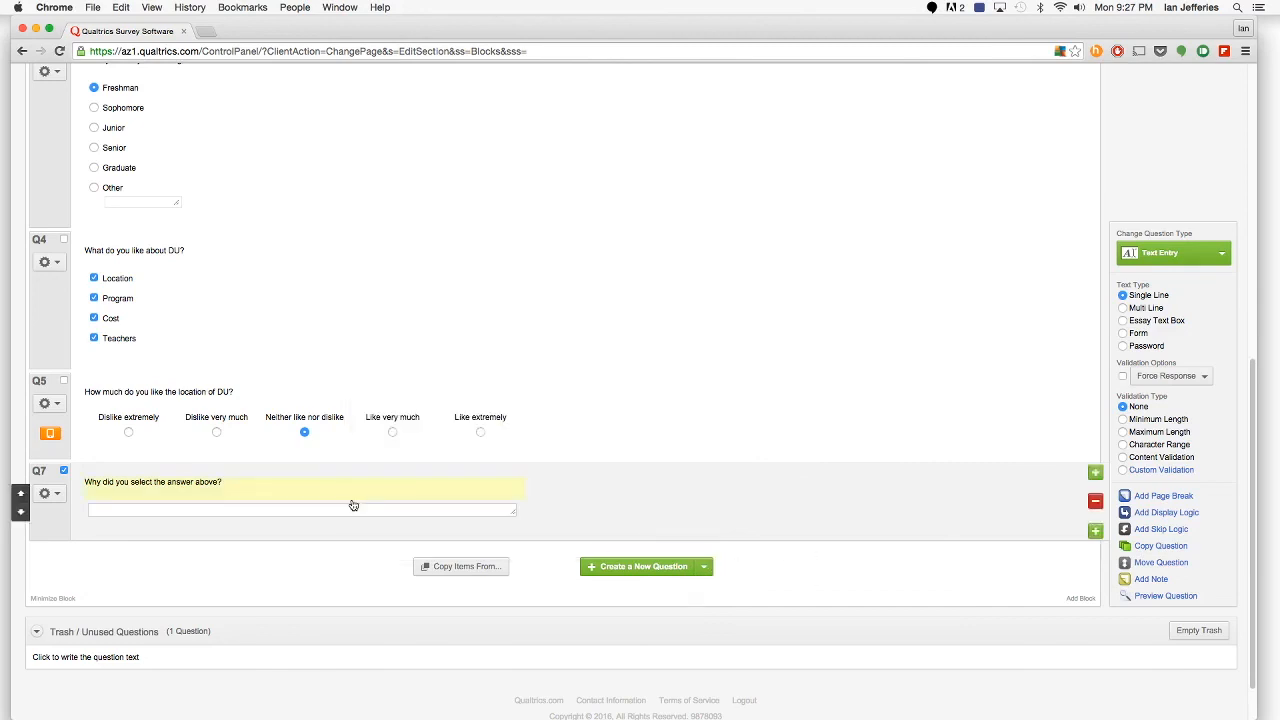
pyautogui.scroll(6, 277, 405)
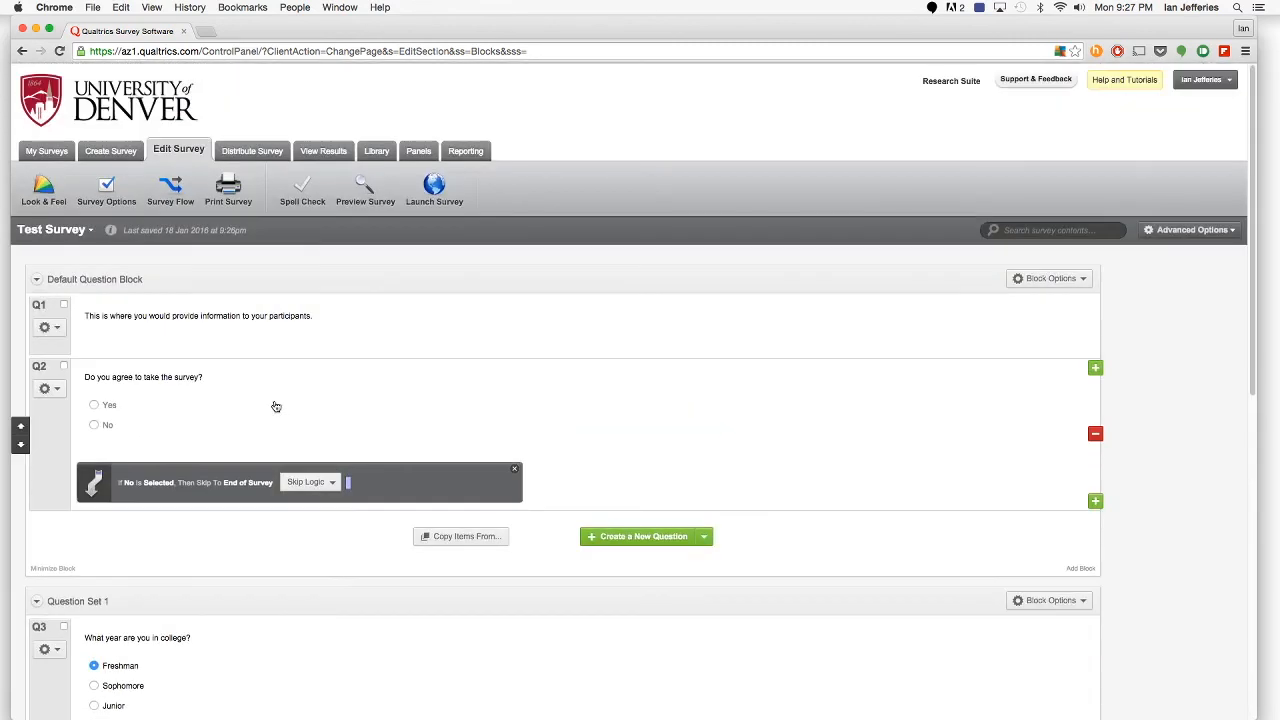
pyautogui.scroll(-6, 276, 406)
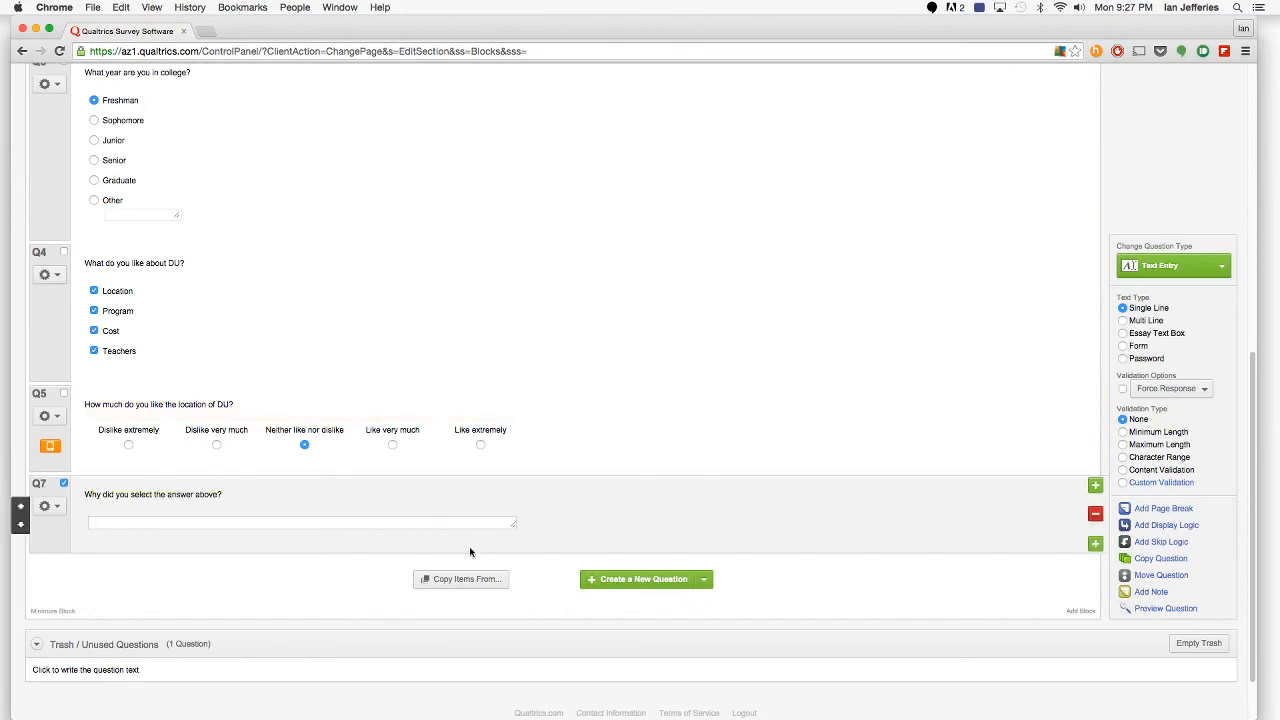